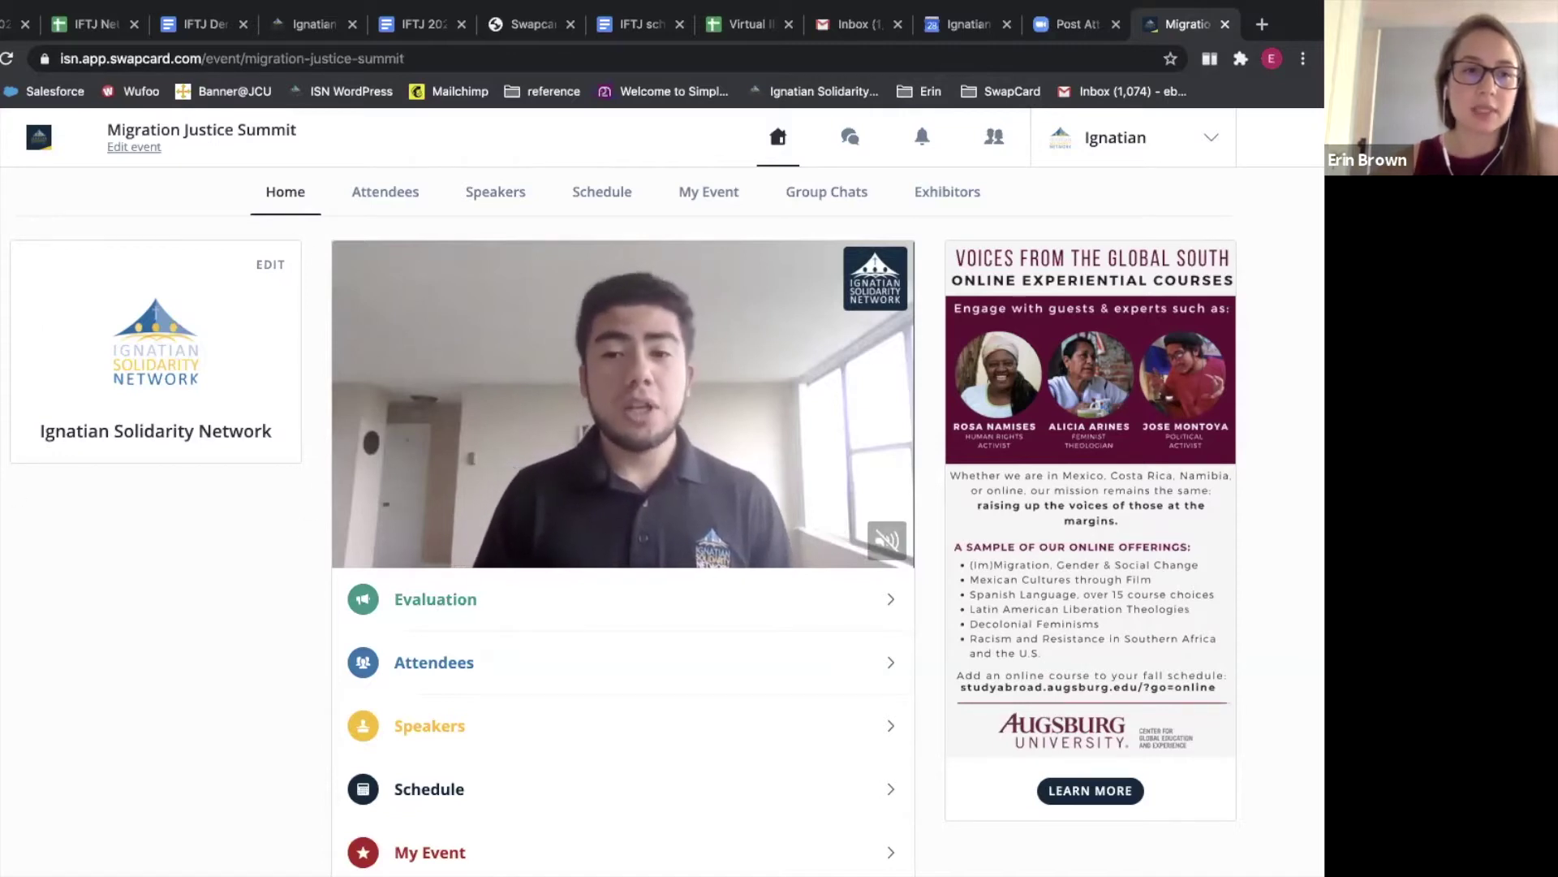
Open the Migration Justice Summit's attendee list from the event home page and look over the suggested people
scroll(250, 513, "down", 3)
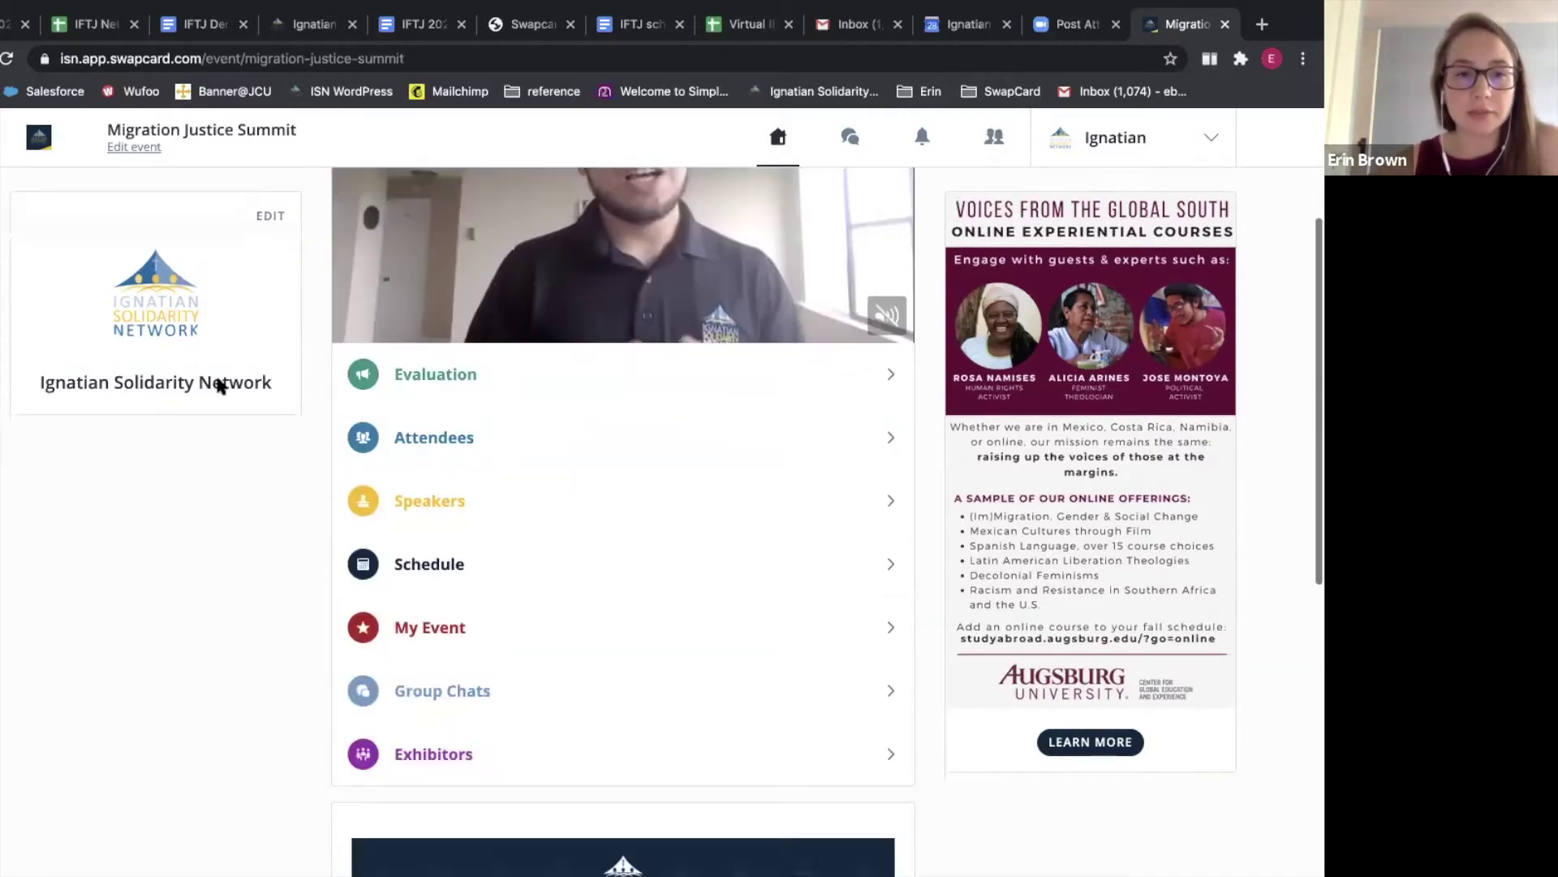
scroll(392, 464, "up", 3)
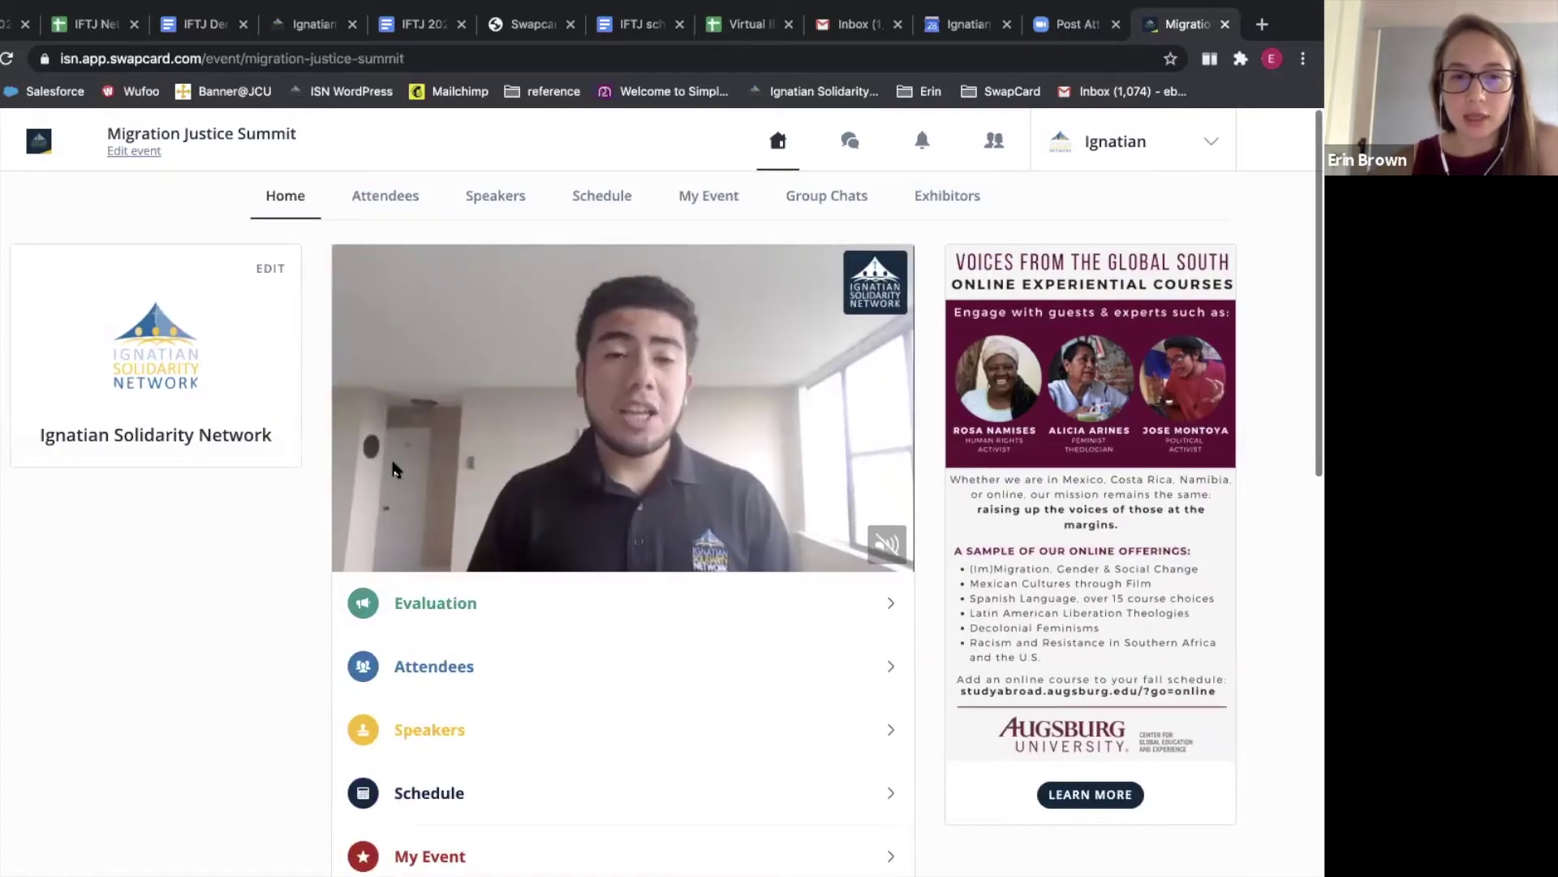
scroll(392, 464, "down", 4)
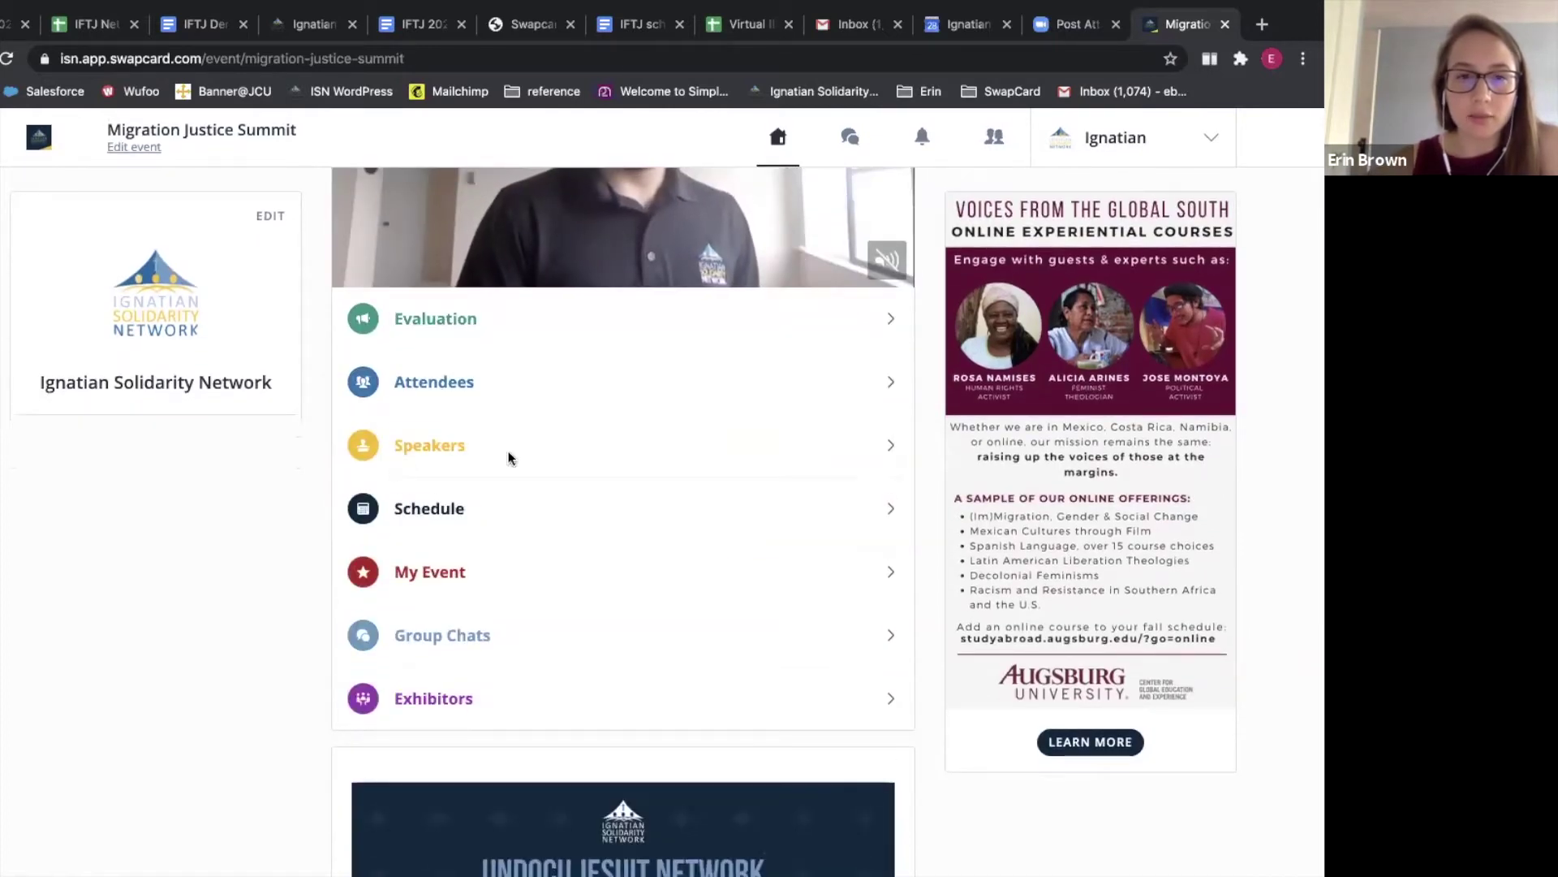
left_click(422, 375)
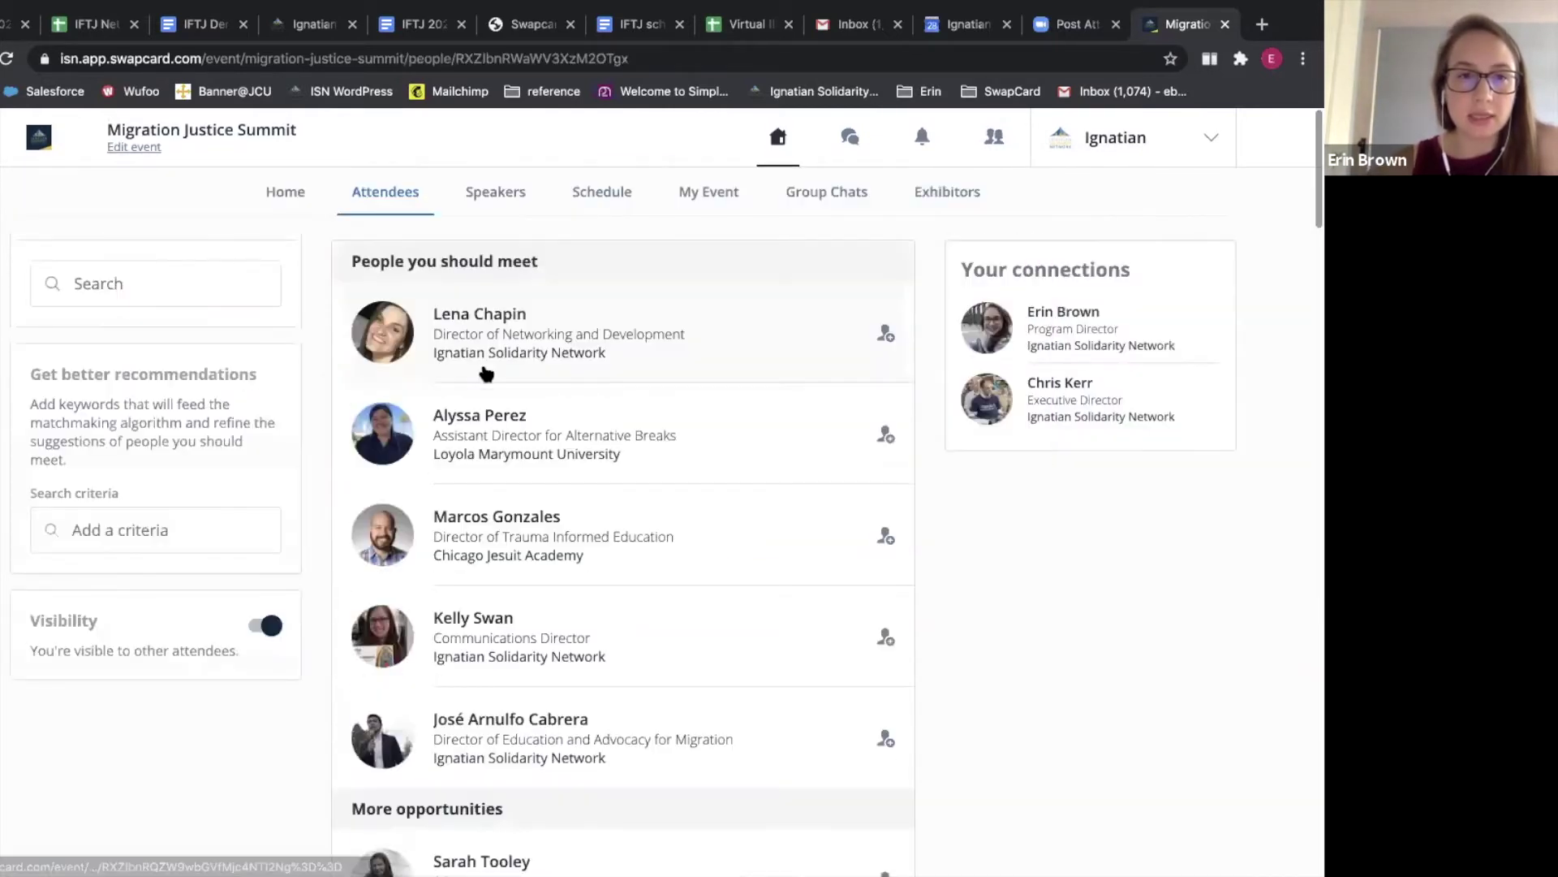
scroll(714, 466, "down", 1)
scroll(715, 466, "up", 1)
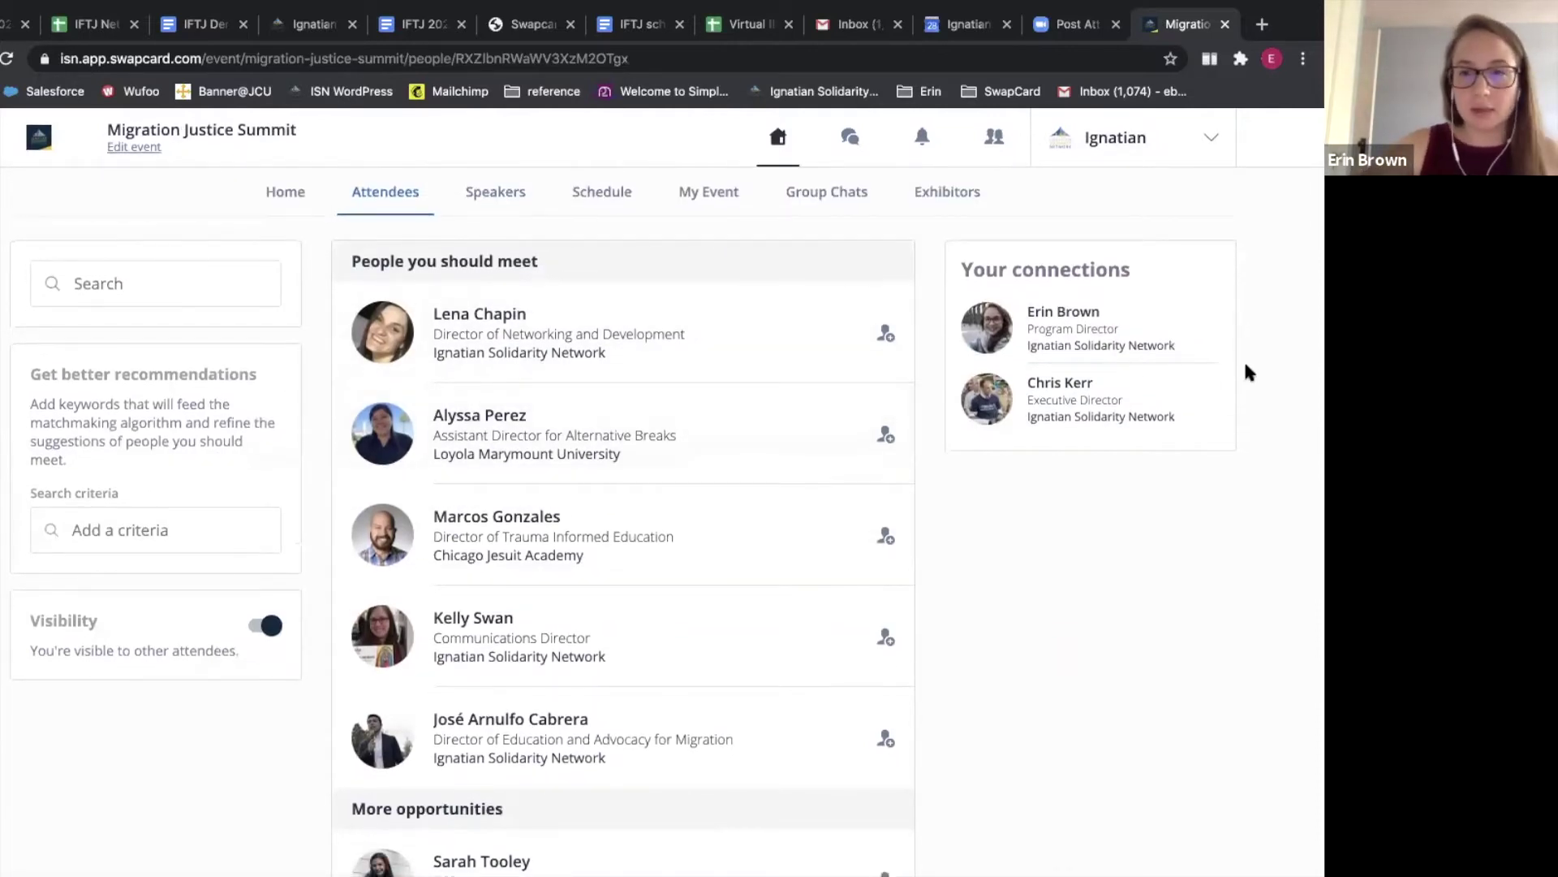
left_click(1070, 384)
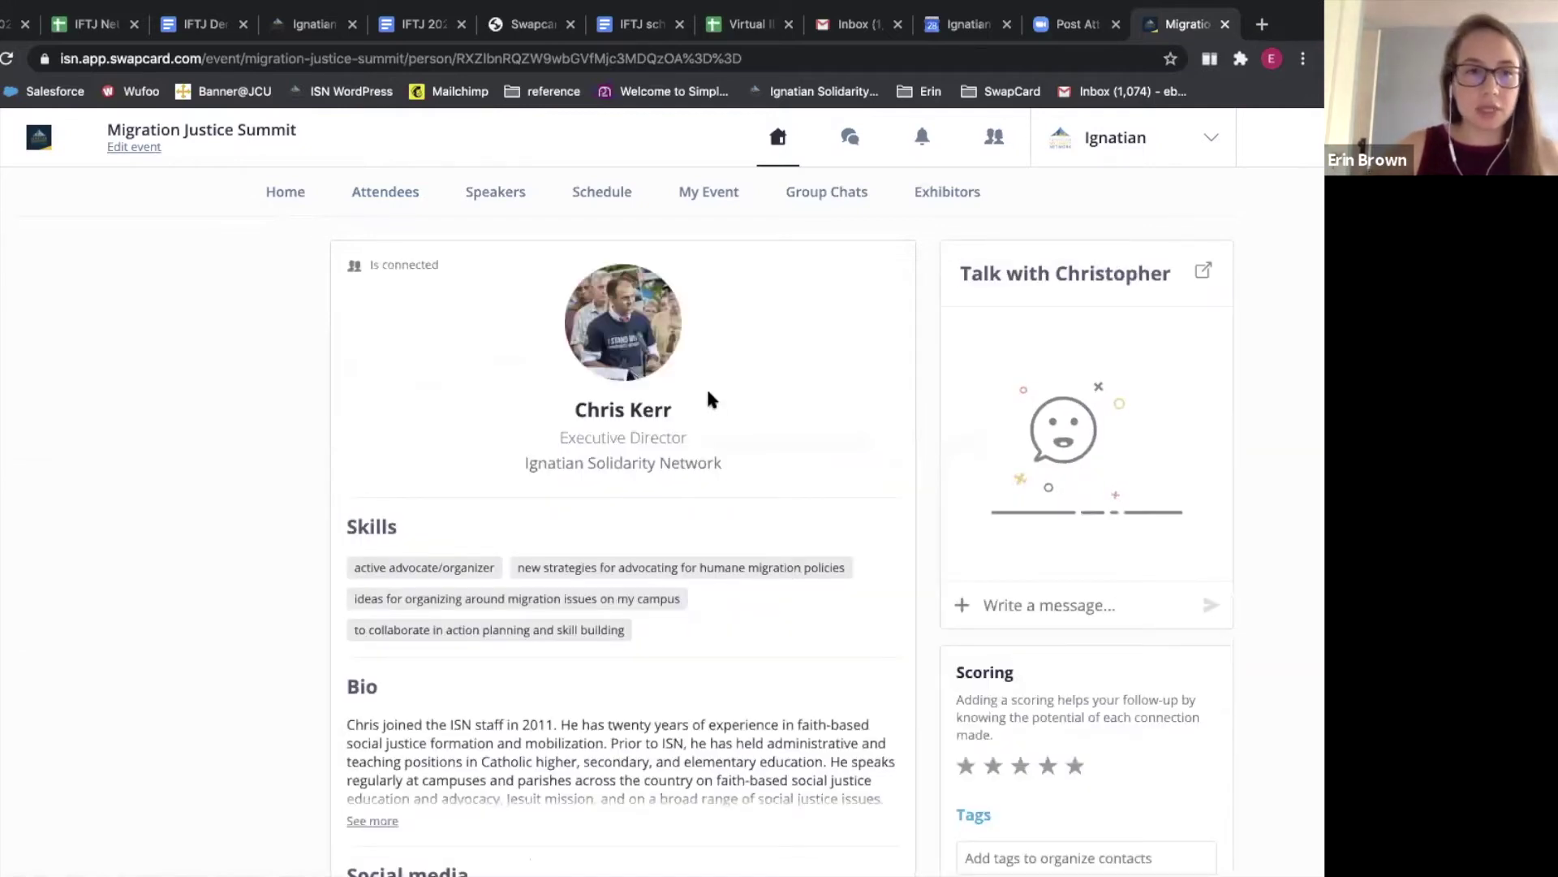
scroll(572, 435, "down", 1)
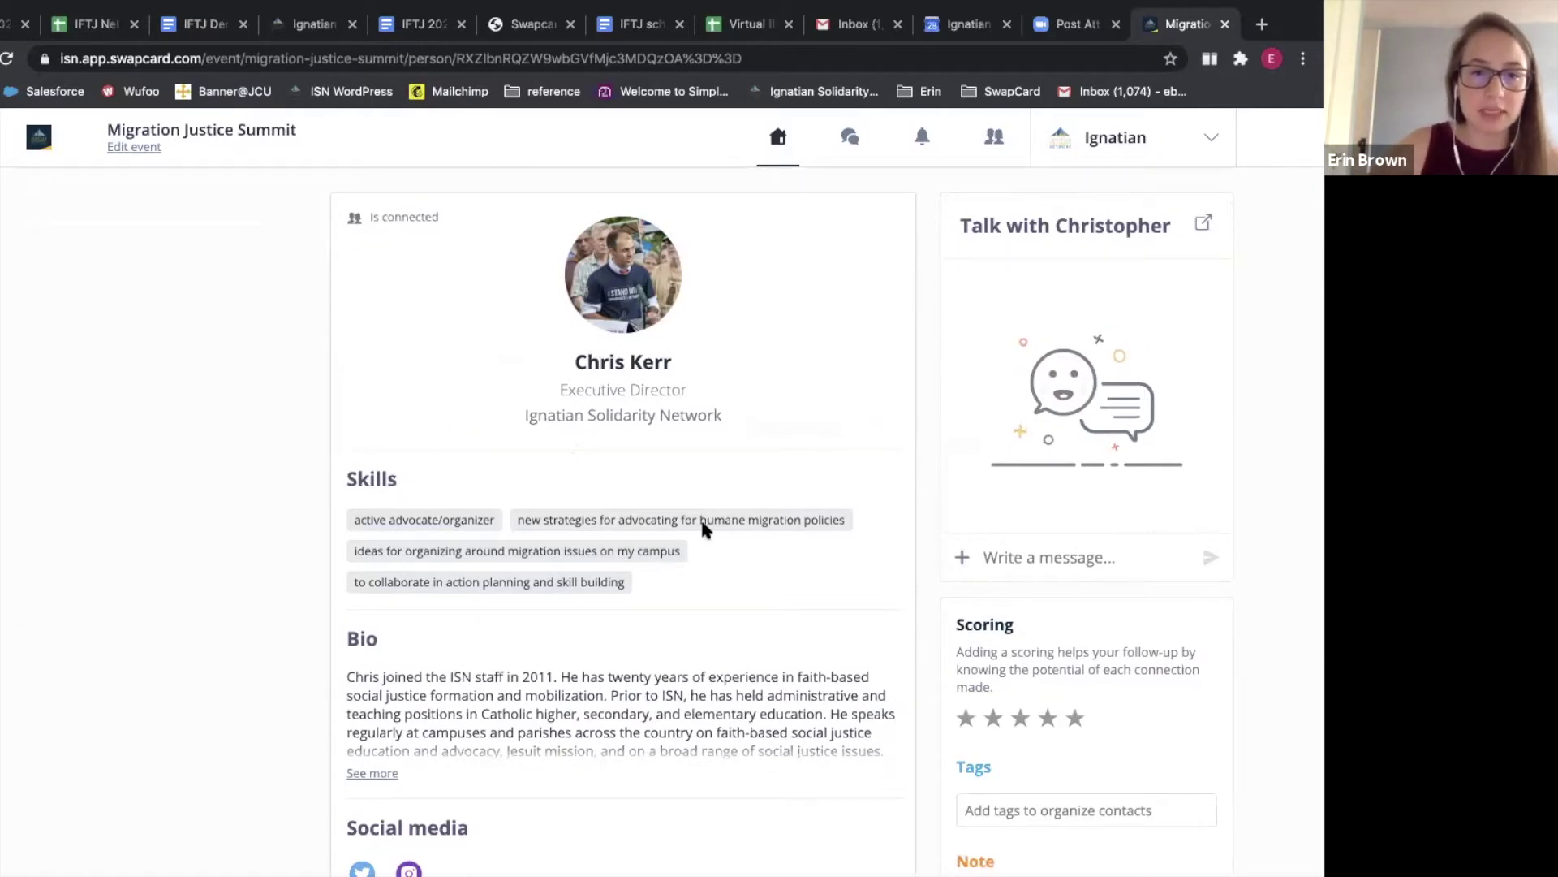
left_click_drag(667, 586, 339, 515)
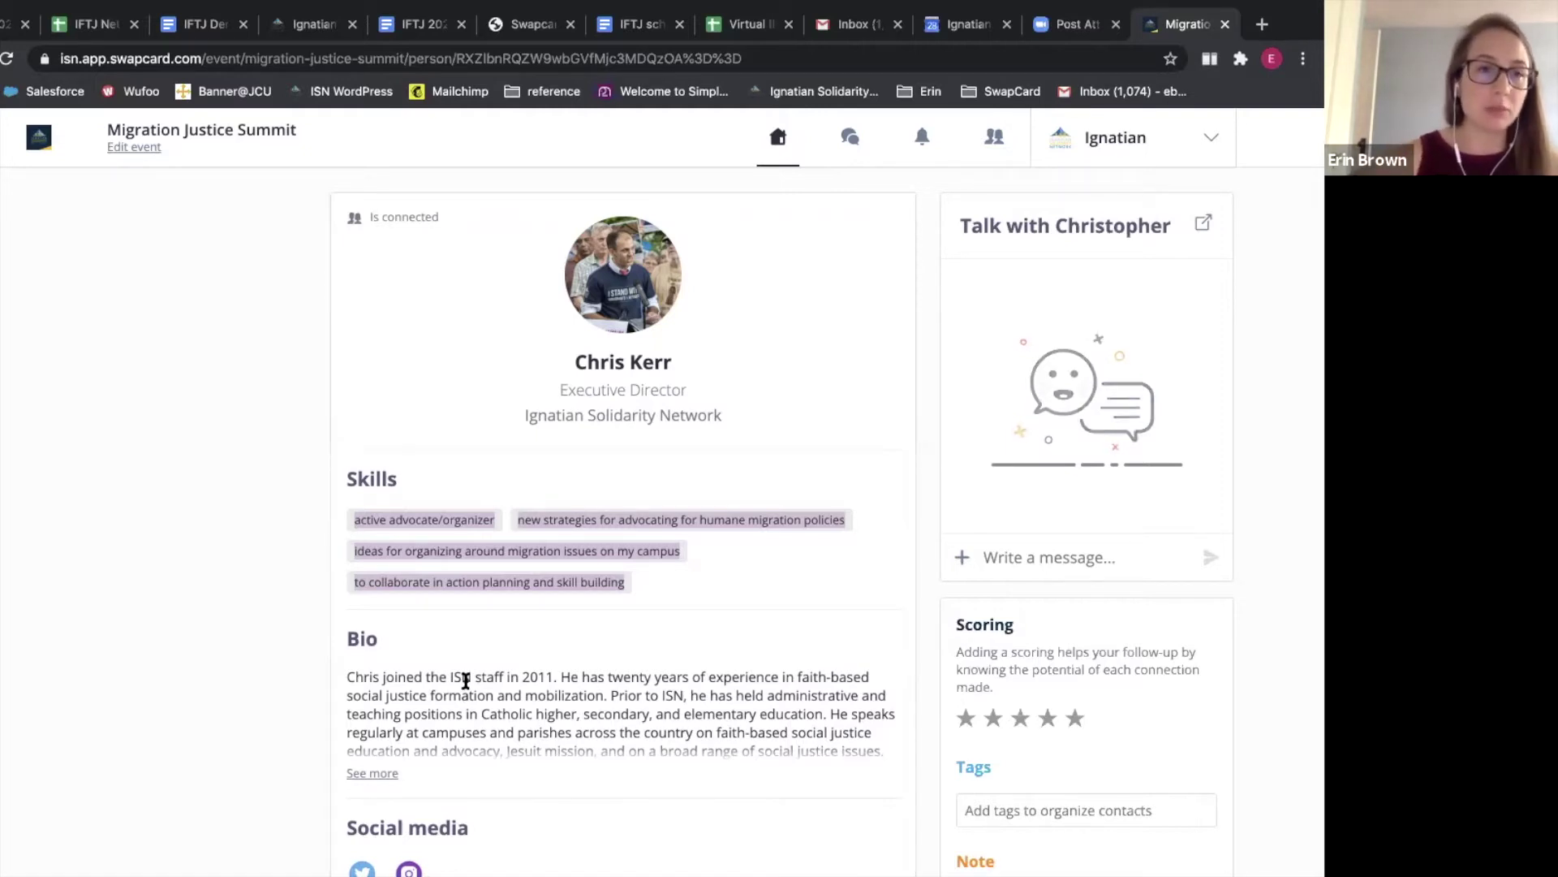
Expand the Executive Director's bio to its full text and read it
scroll(480, 721, "down", 1)
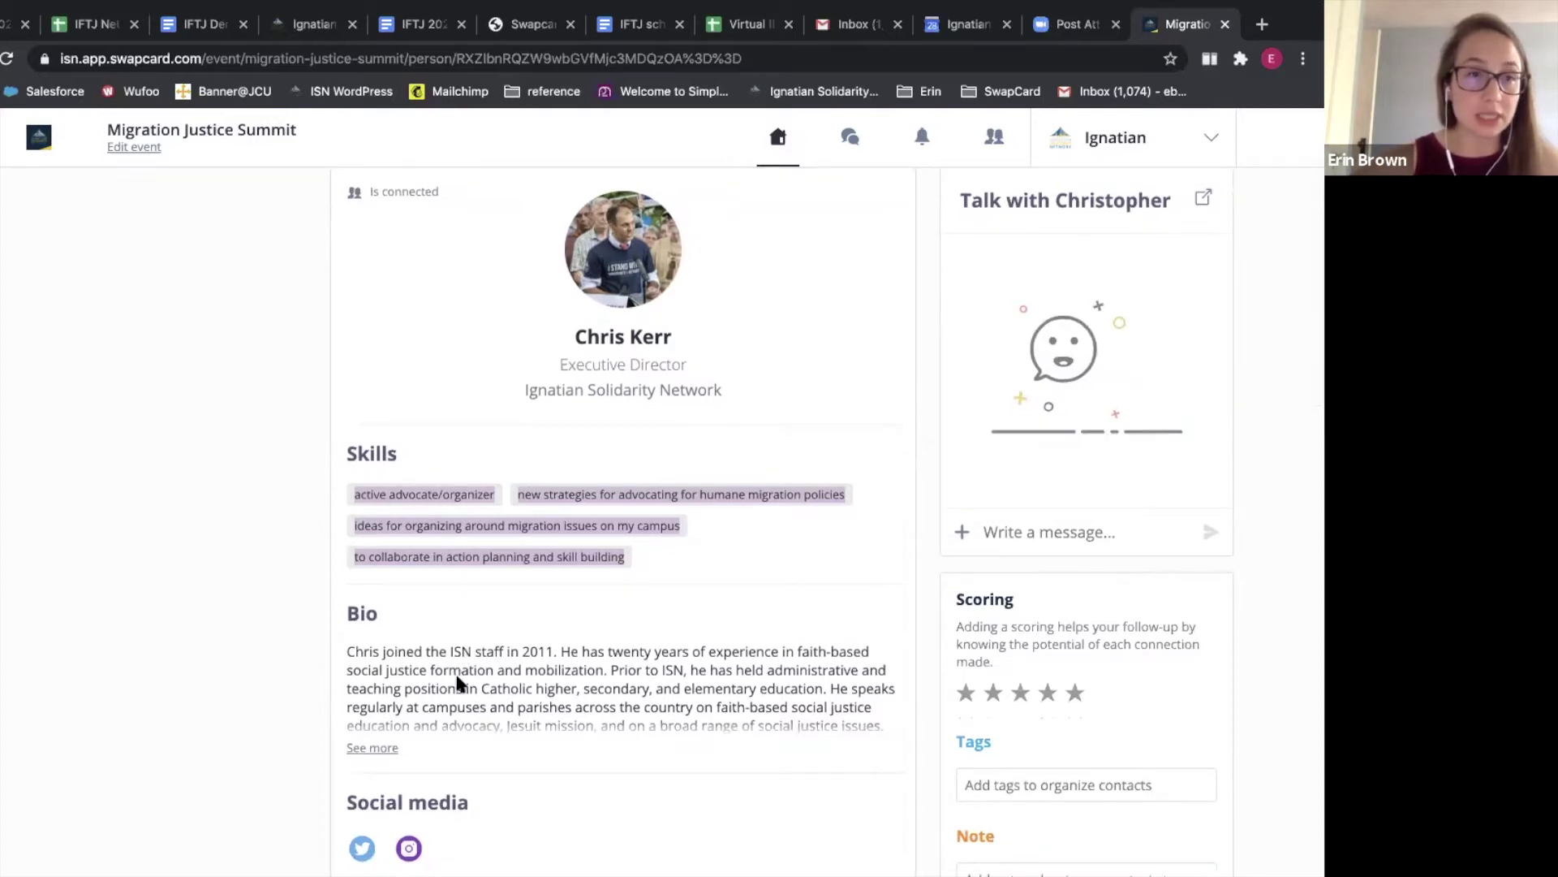
scroll(422, 681, "down", 2)
left_click(375, 664)
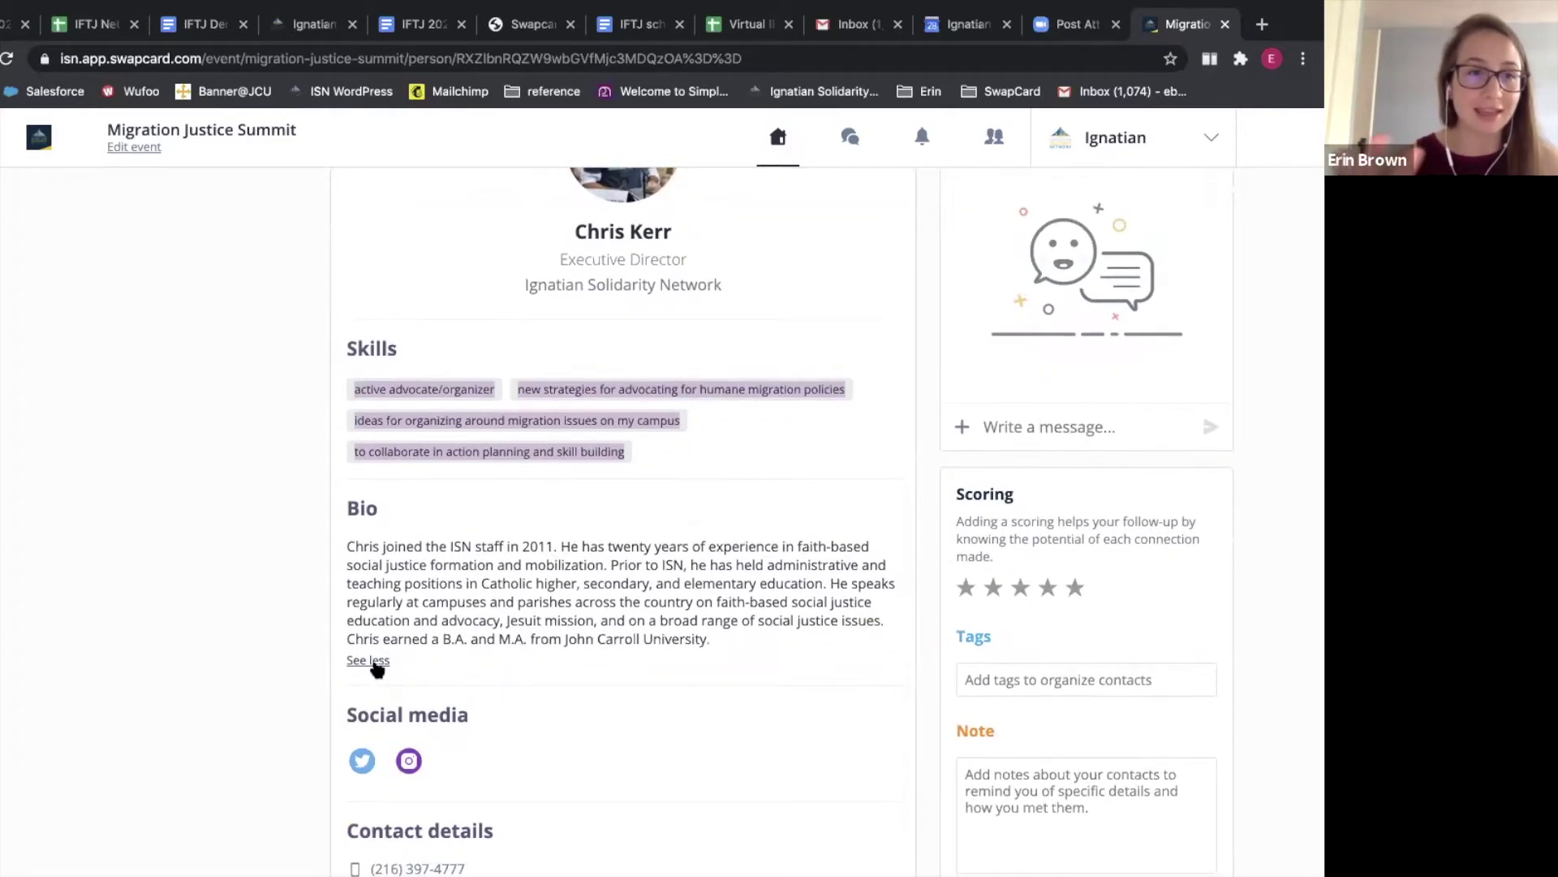
scroll(636, 621, "down", 1)
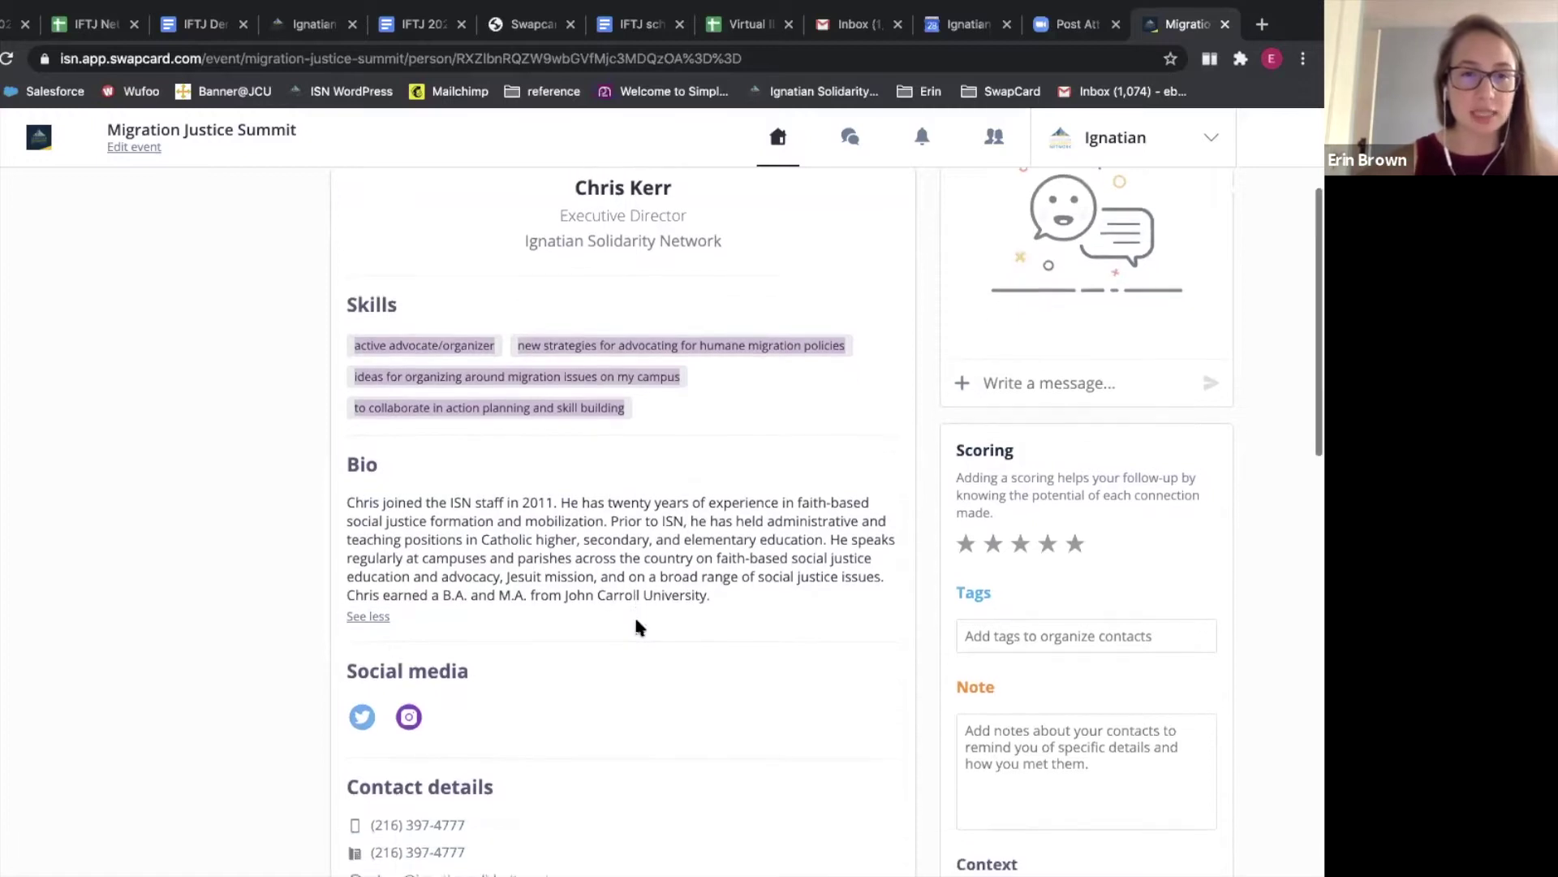
left_click_drag(688, 431, 344, 361)
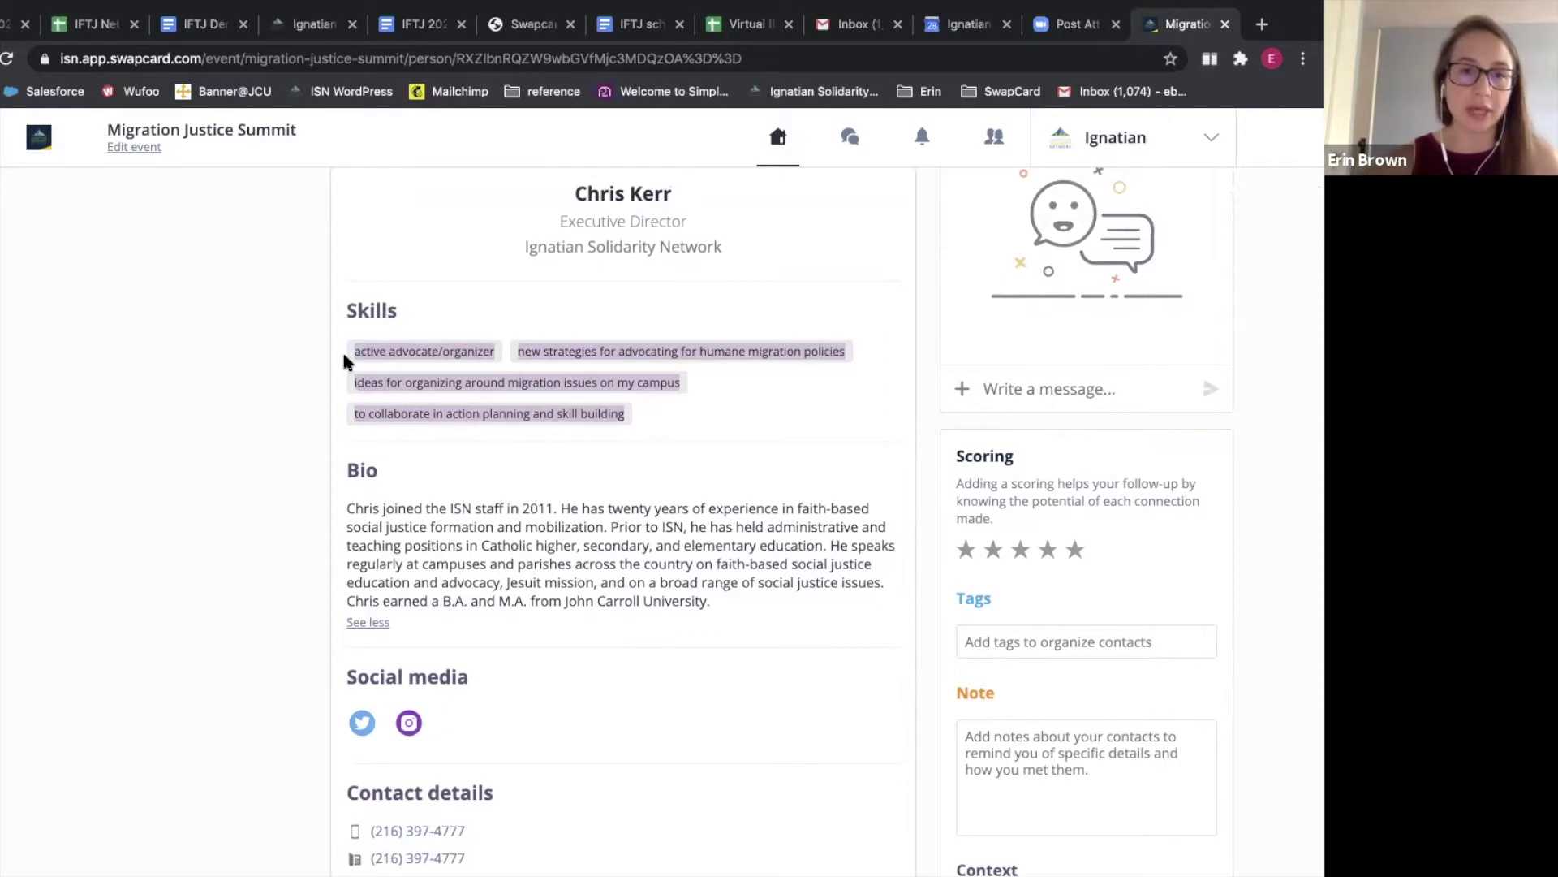
scroll(344, 357, "up", 3)
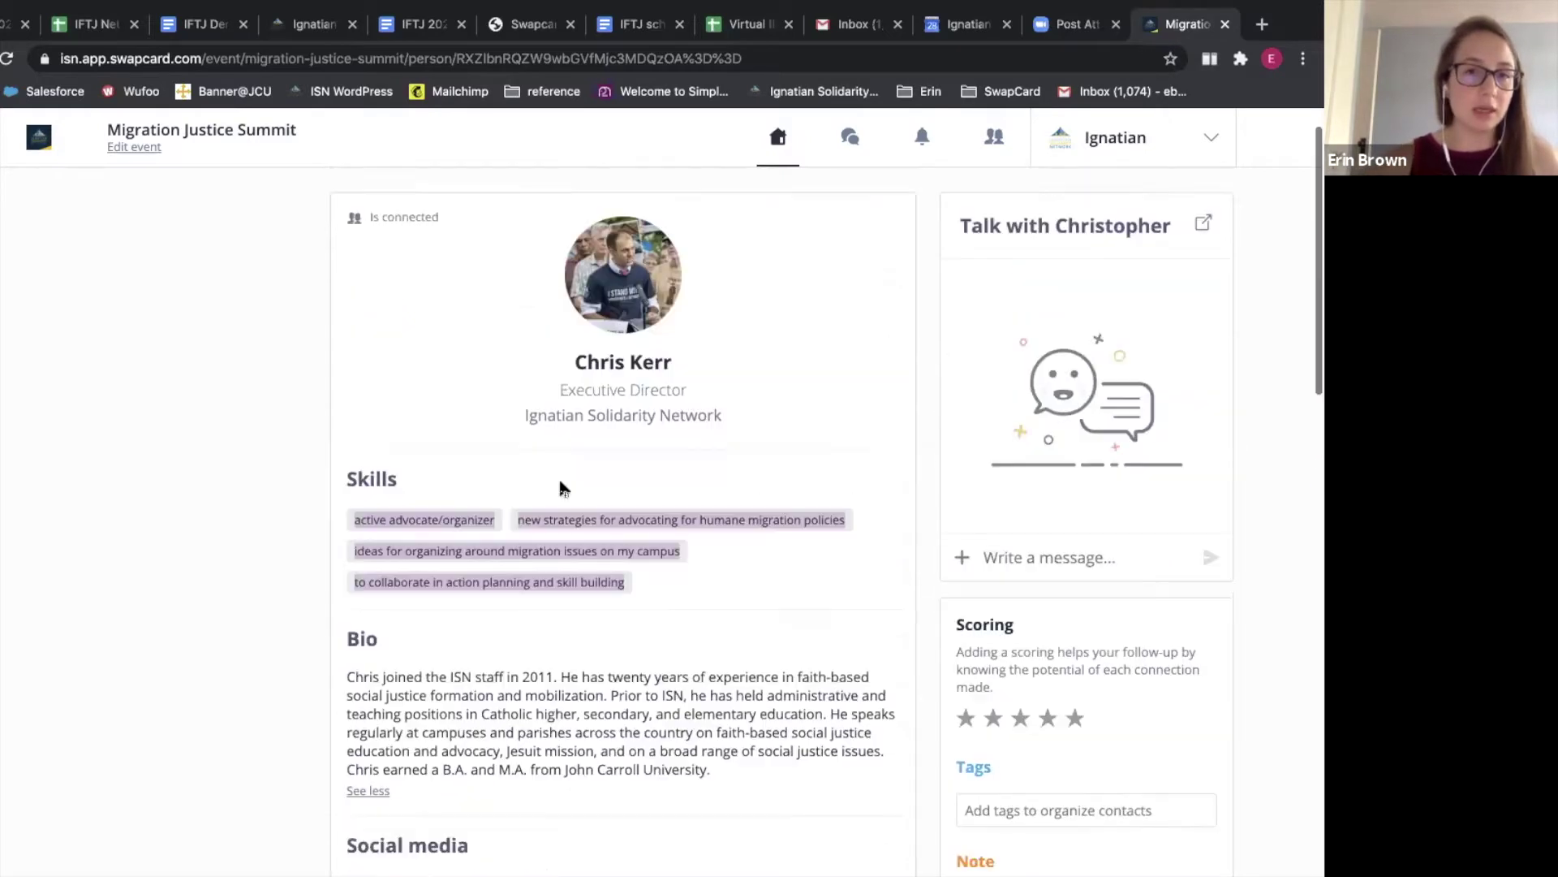
scroll(565, 487, "up", 1)
left_click(548, 357)
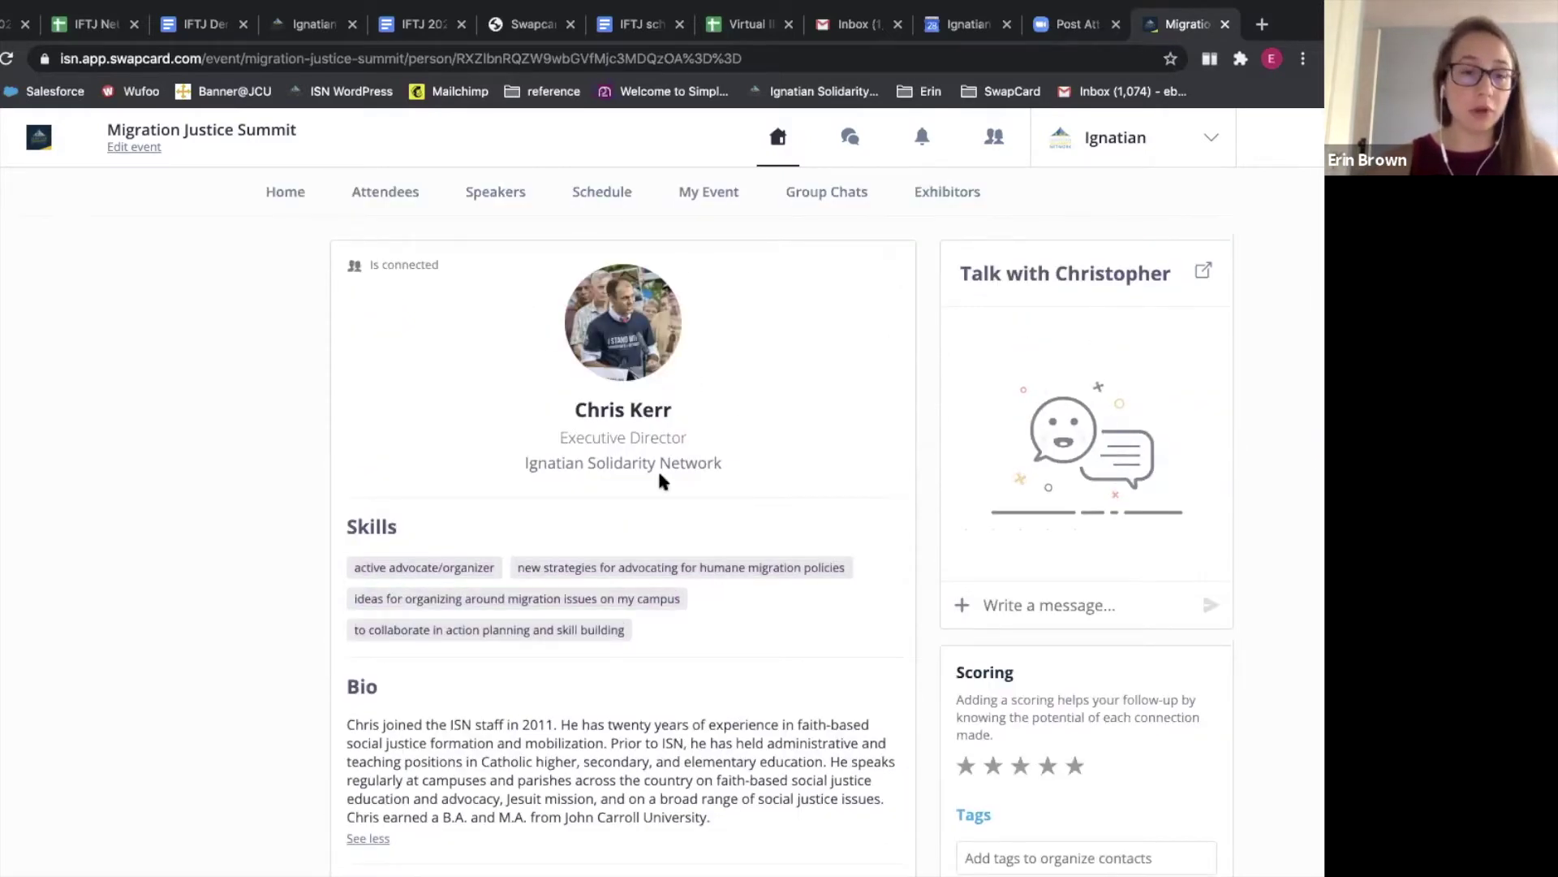
Review the Executive Director's social media links, contact details, memberships and company information
scroll(657, 469, "down", 7)
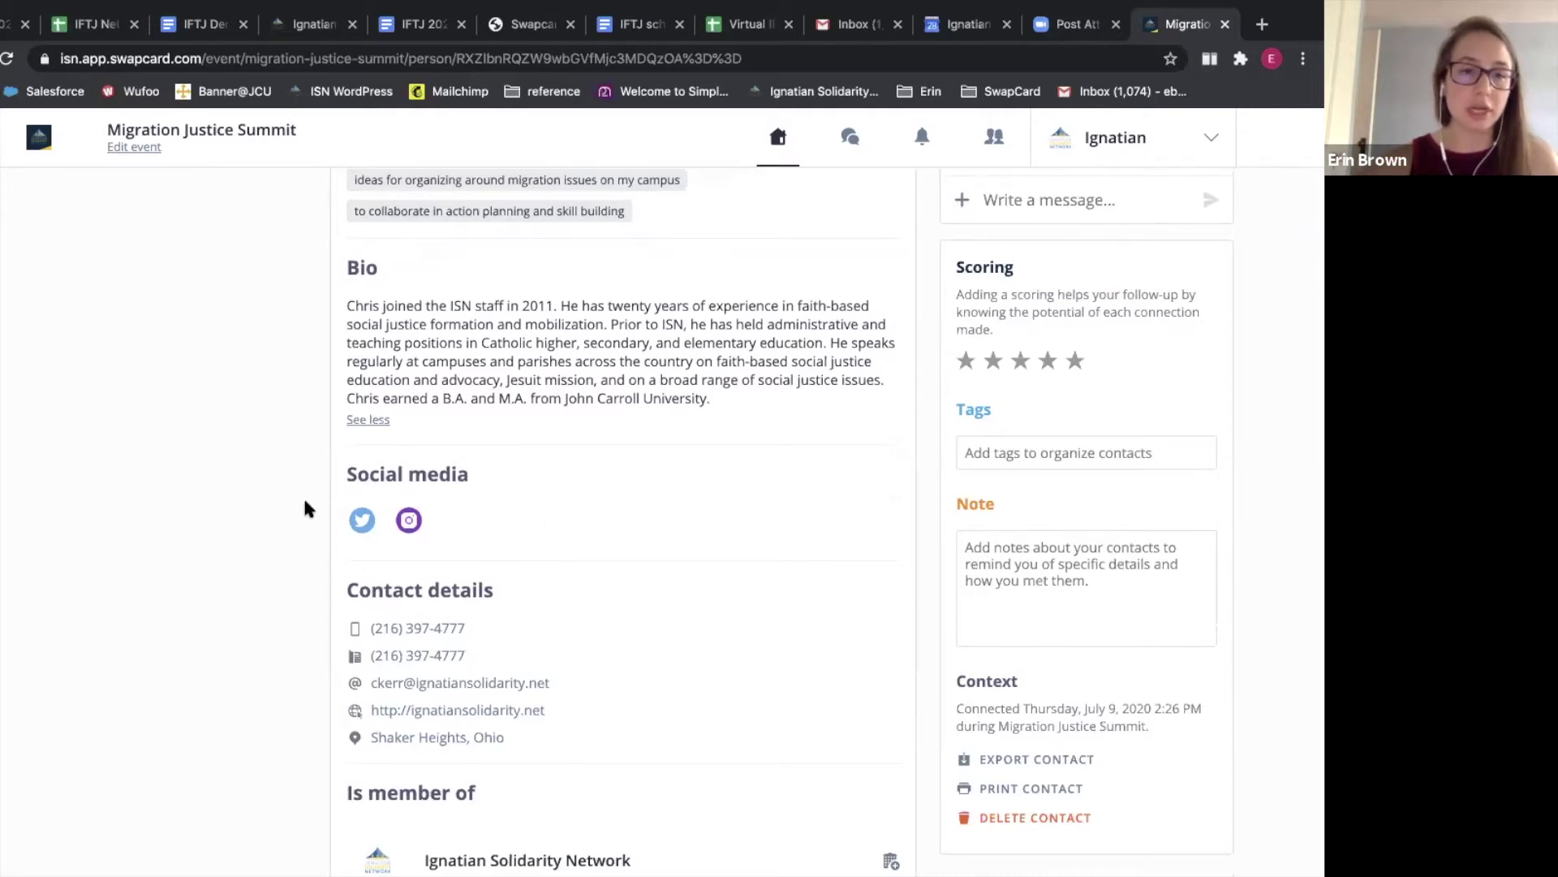
scroll(655, 669, "down", 2)
left_click_drag(514, 657, 606, 654)
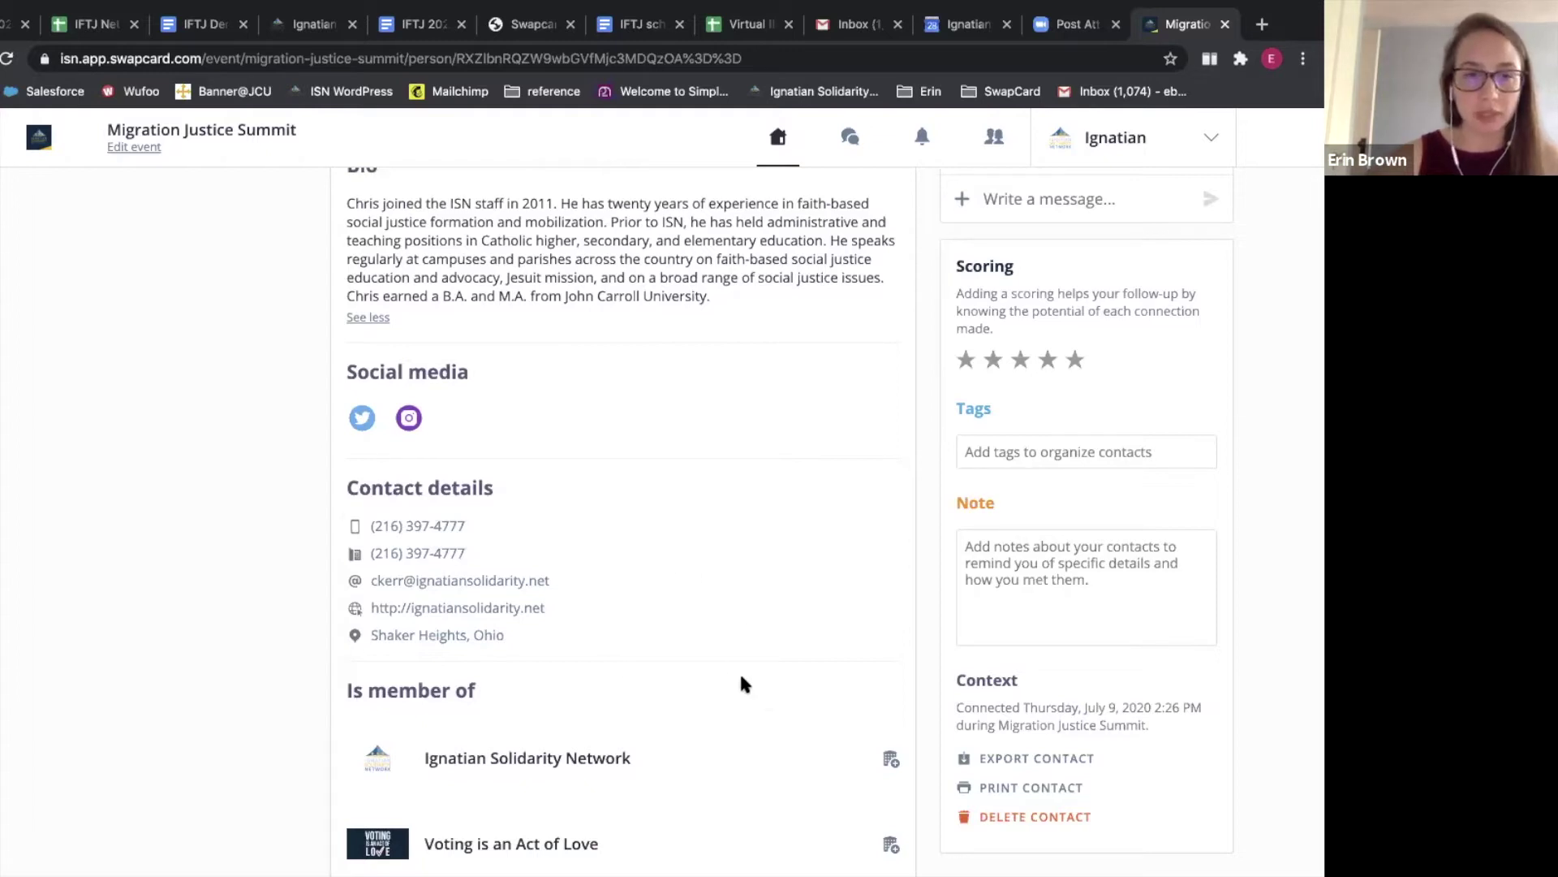
scroll(741, 684, "down", 2)
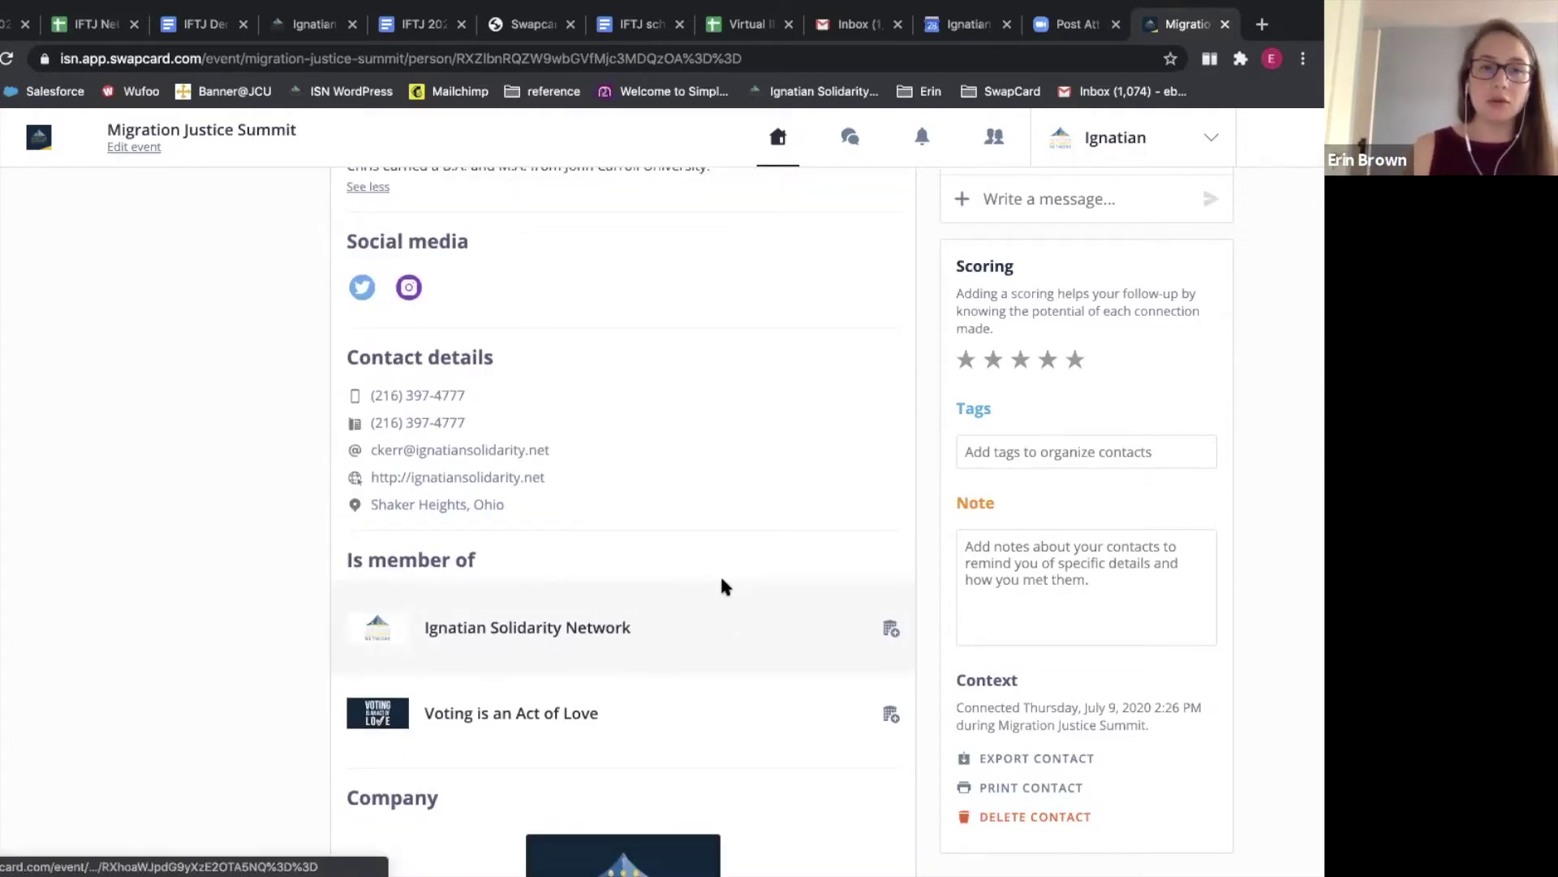
scroll(721, 579, "down", 4)
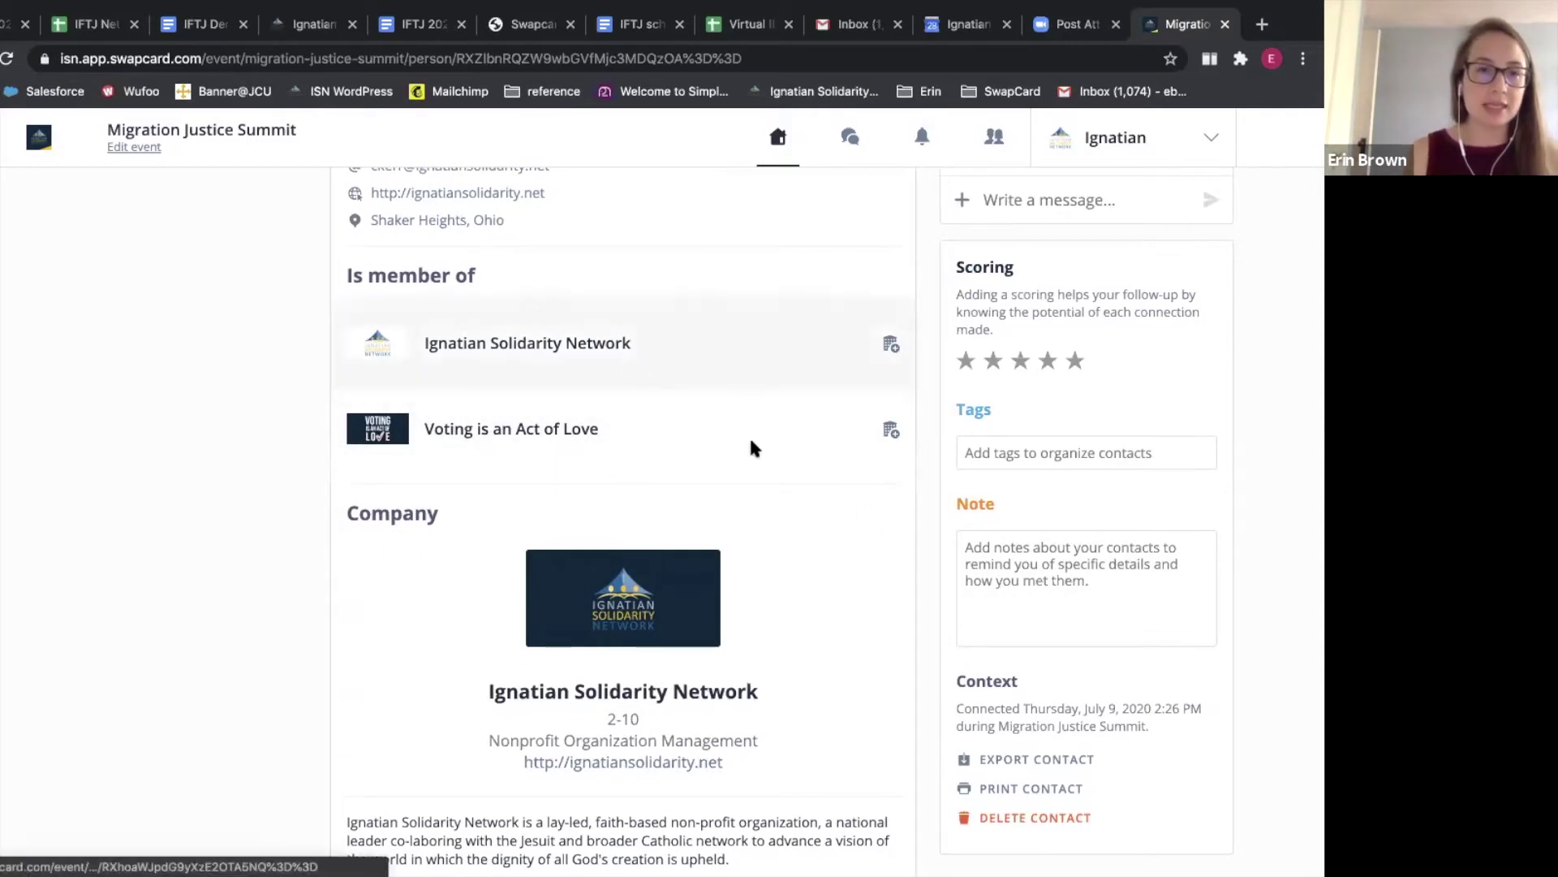
scroll(867, 647, "down", 5)
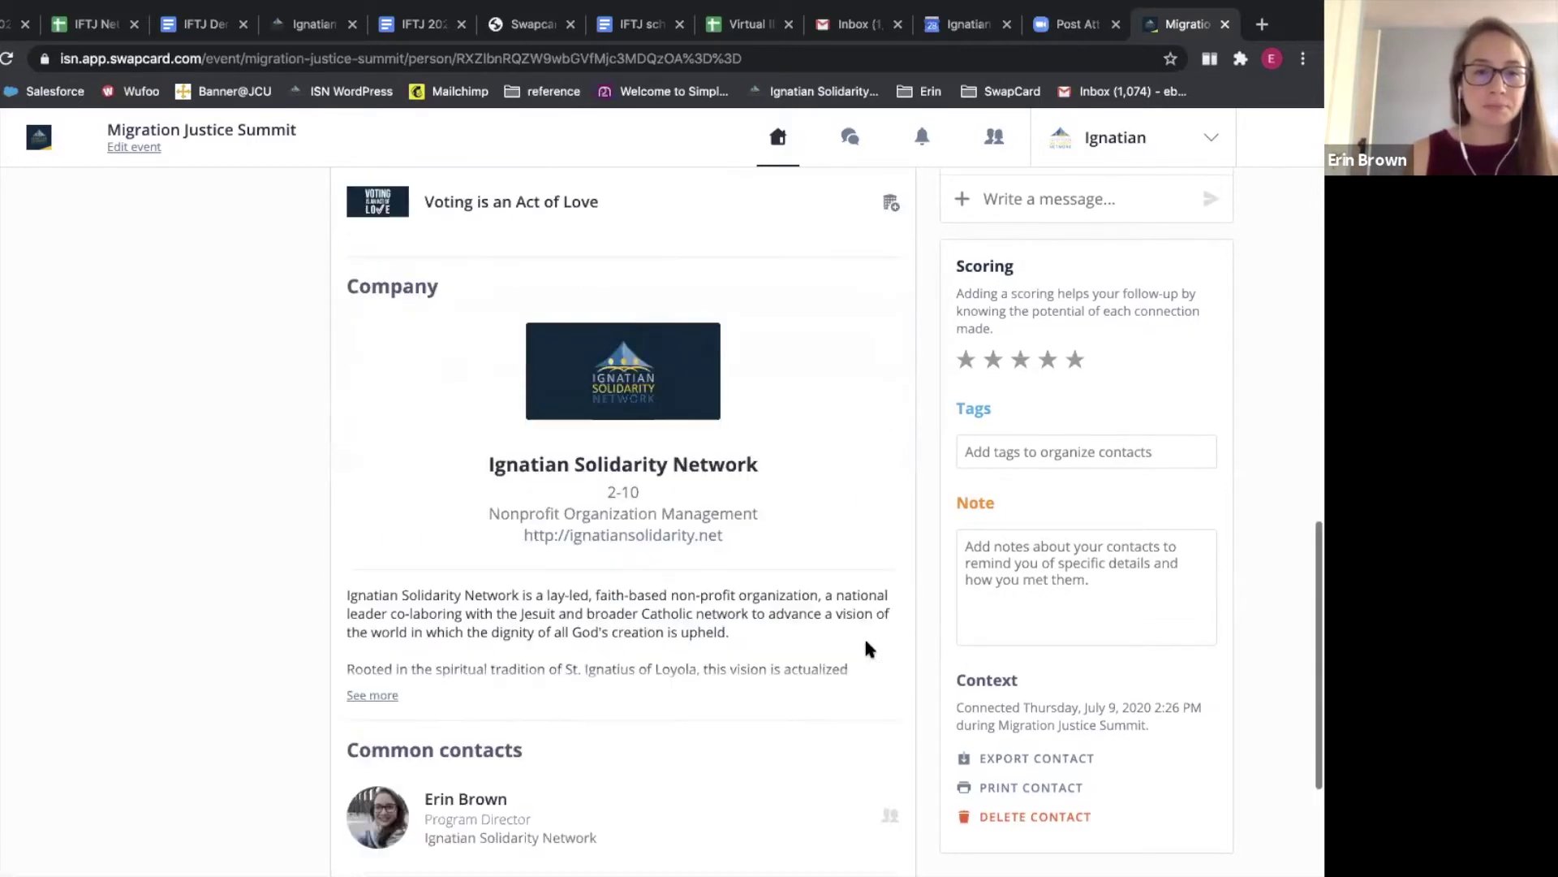
Highlight the "Is speaking at" heading, examine the session and company sections around it, and clear the highlighting
left_click_drag(482, 661, 330, 659)
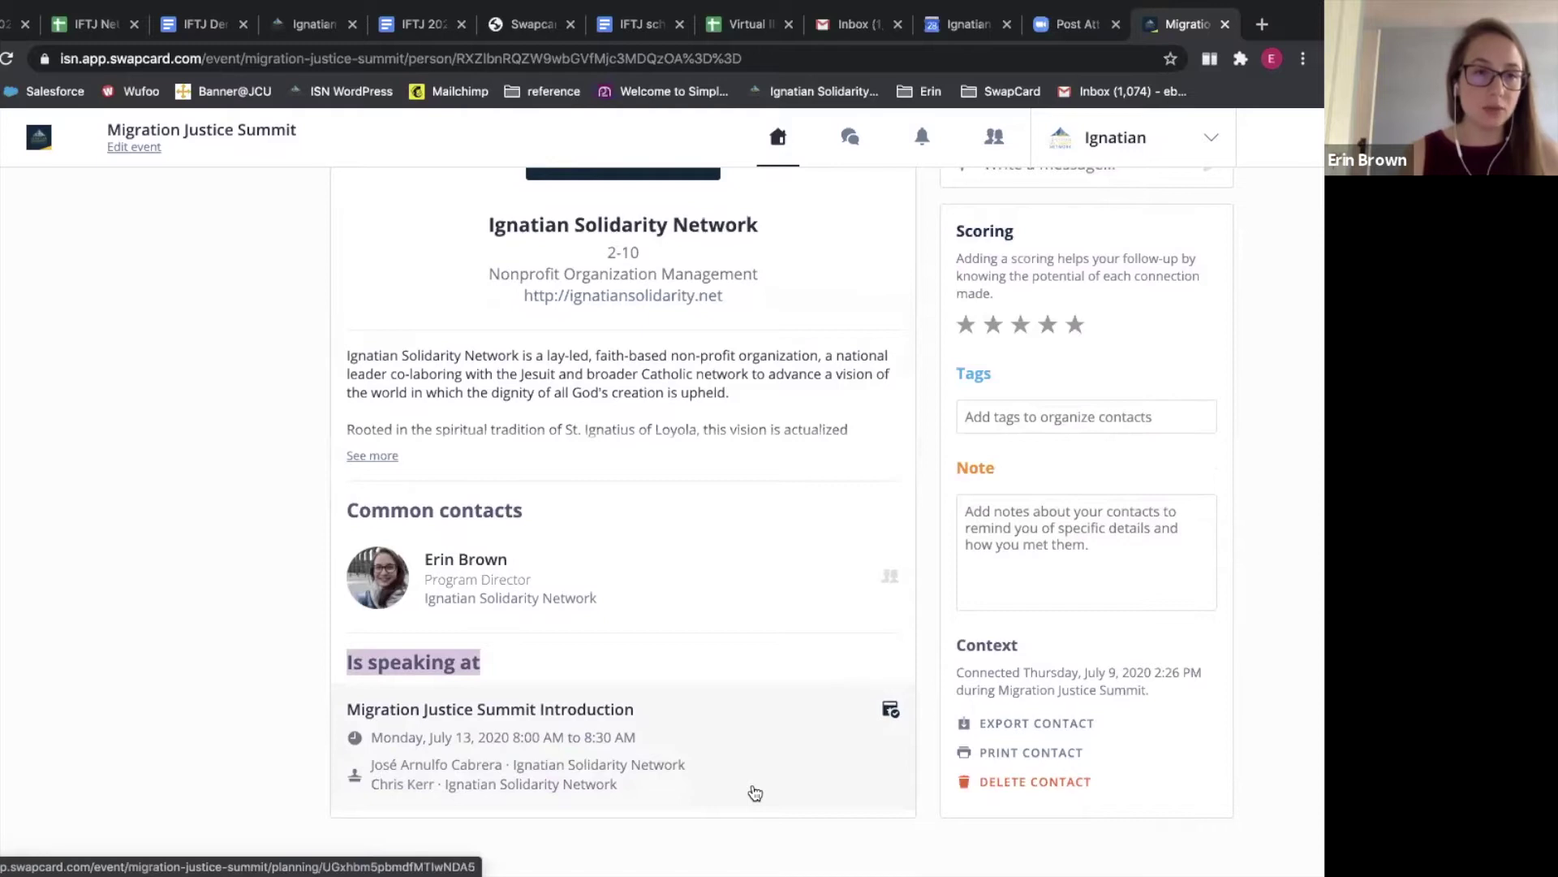
scroll(755, 793, "up", 3)
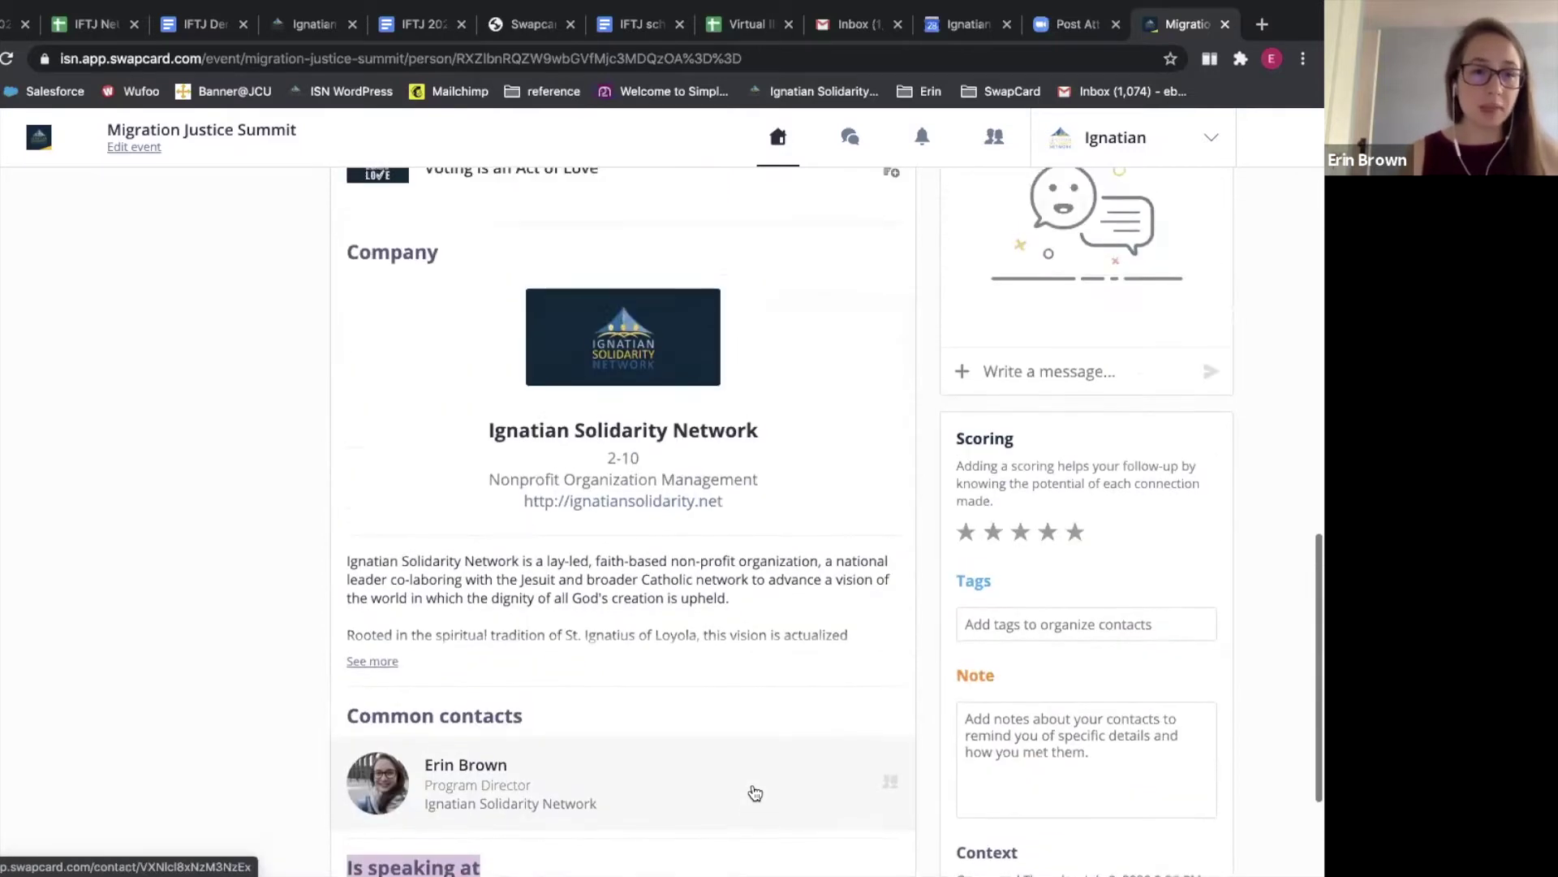
scroll(670, 575, "up", 3)
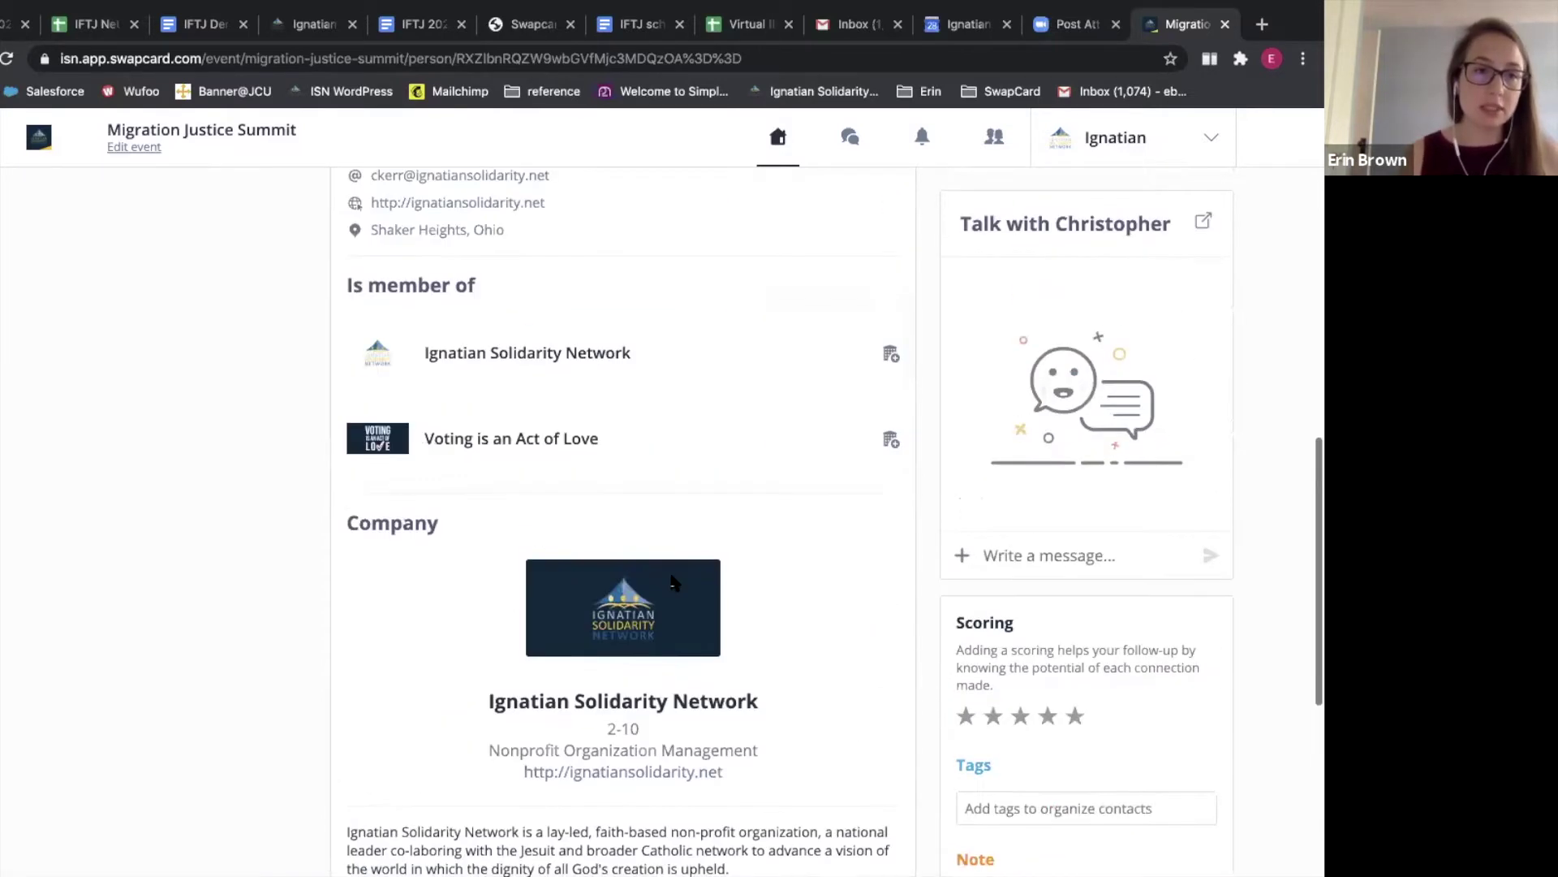
scroll(671, 578, "down", 5)
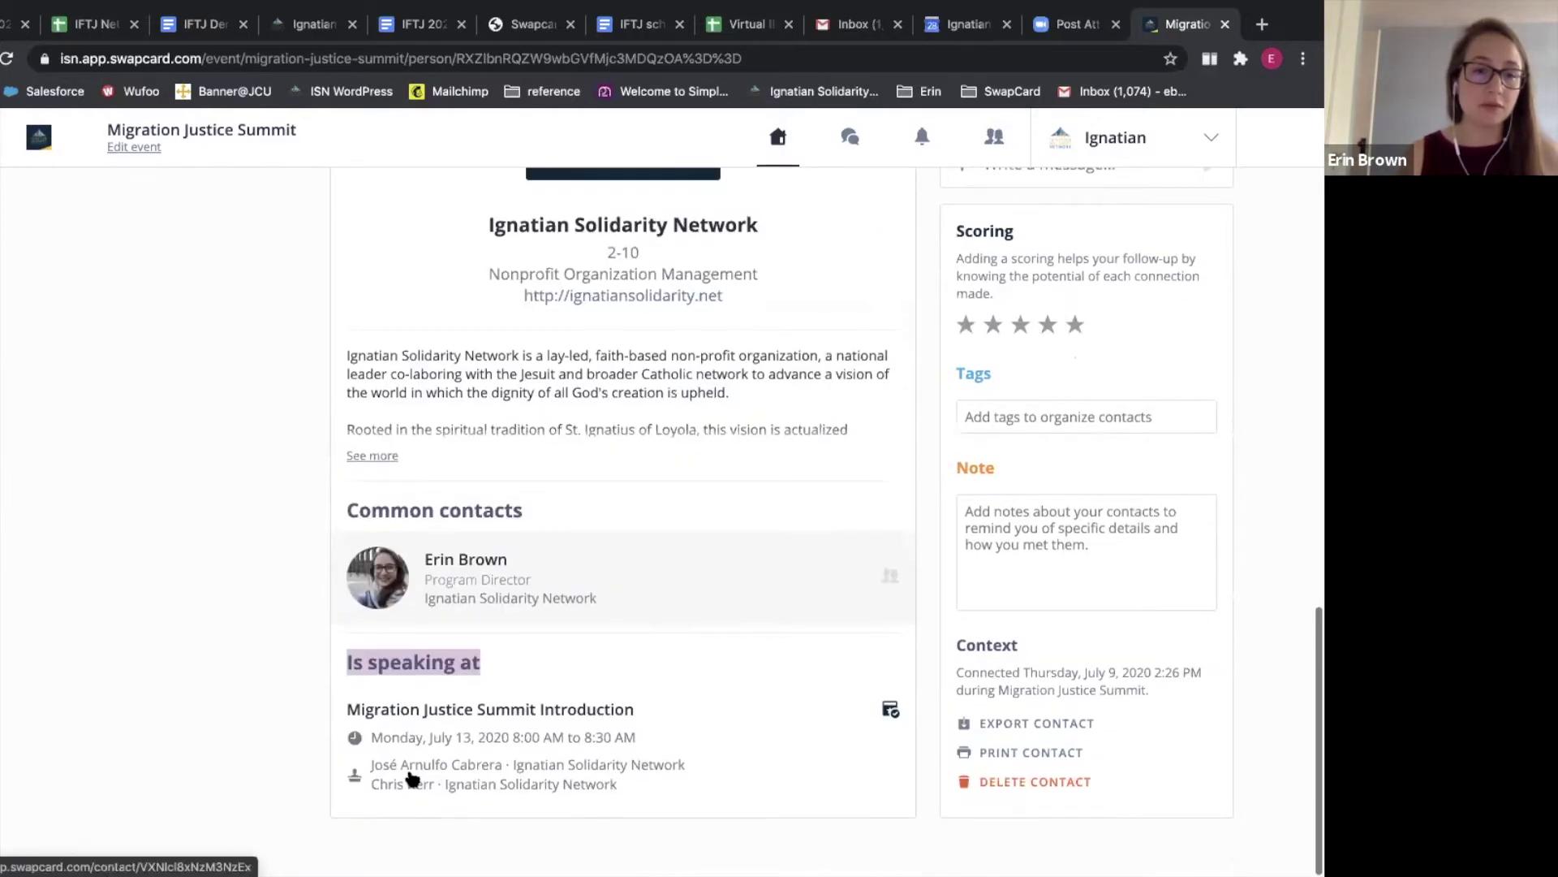
left_click(299, 744)
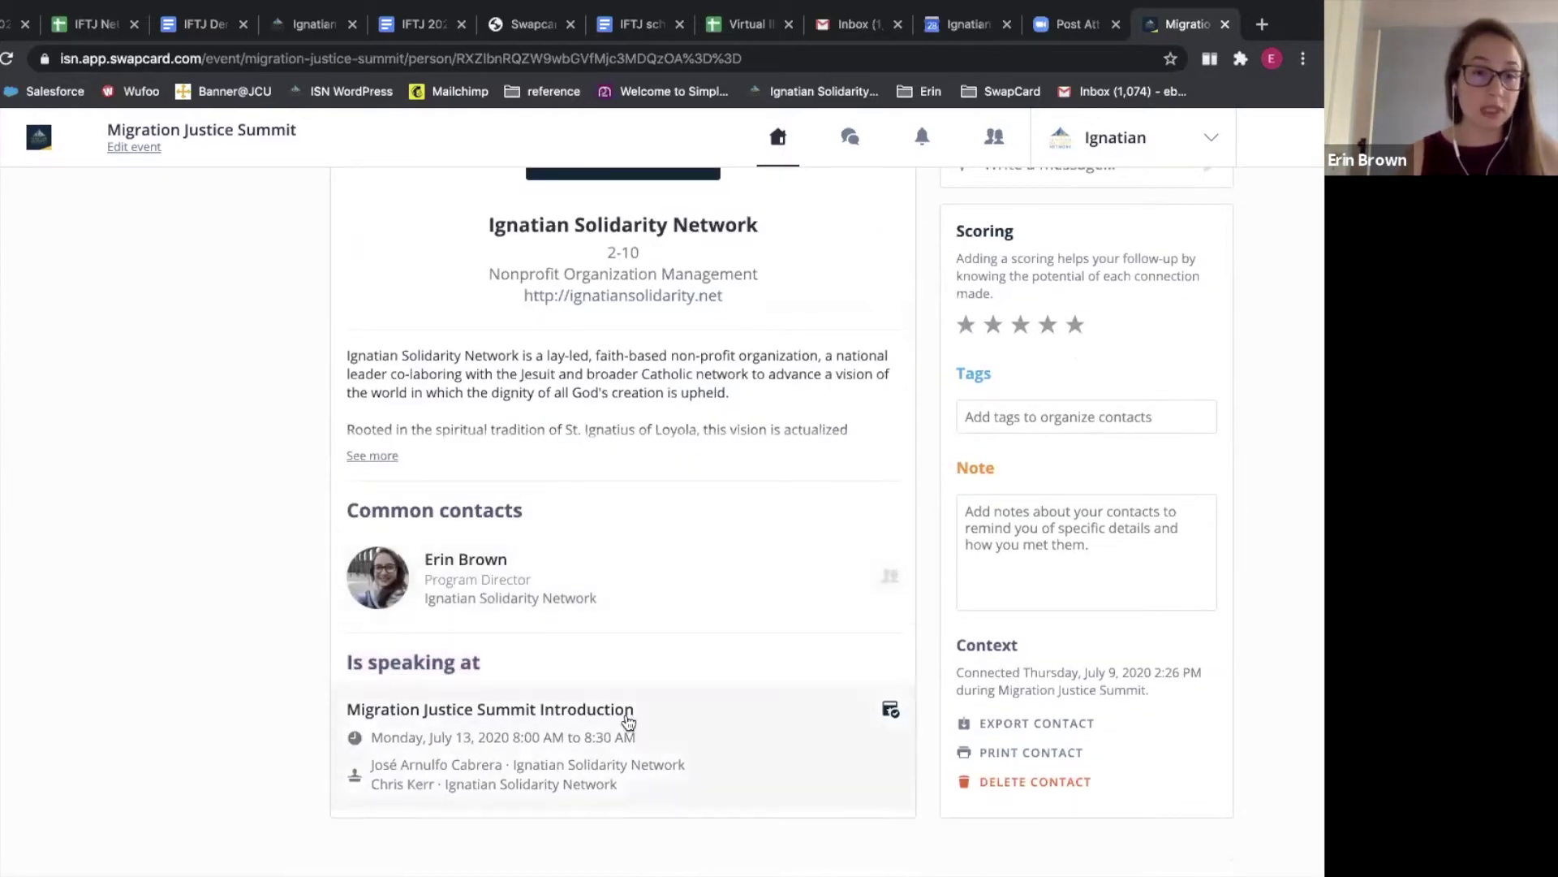
Return to the attendee list and highlight the "People you should meet" heading
scroll(665, 563, "up", 5)
scroll(665, 560, "up", 5)
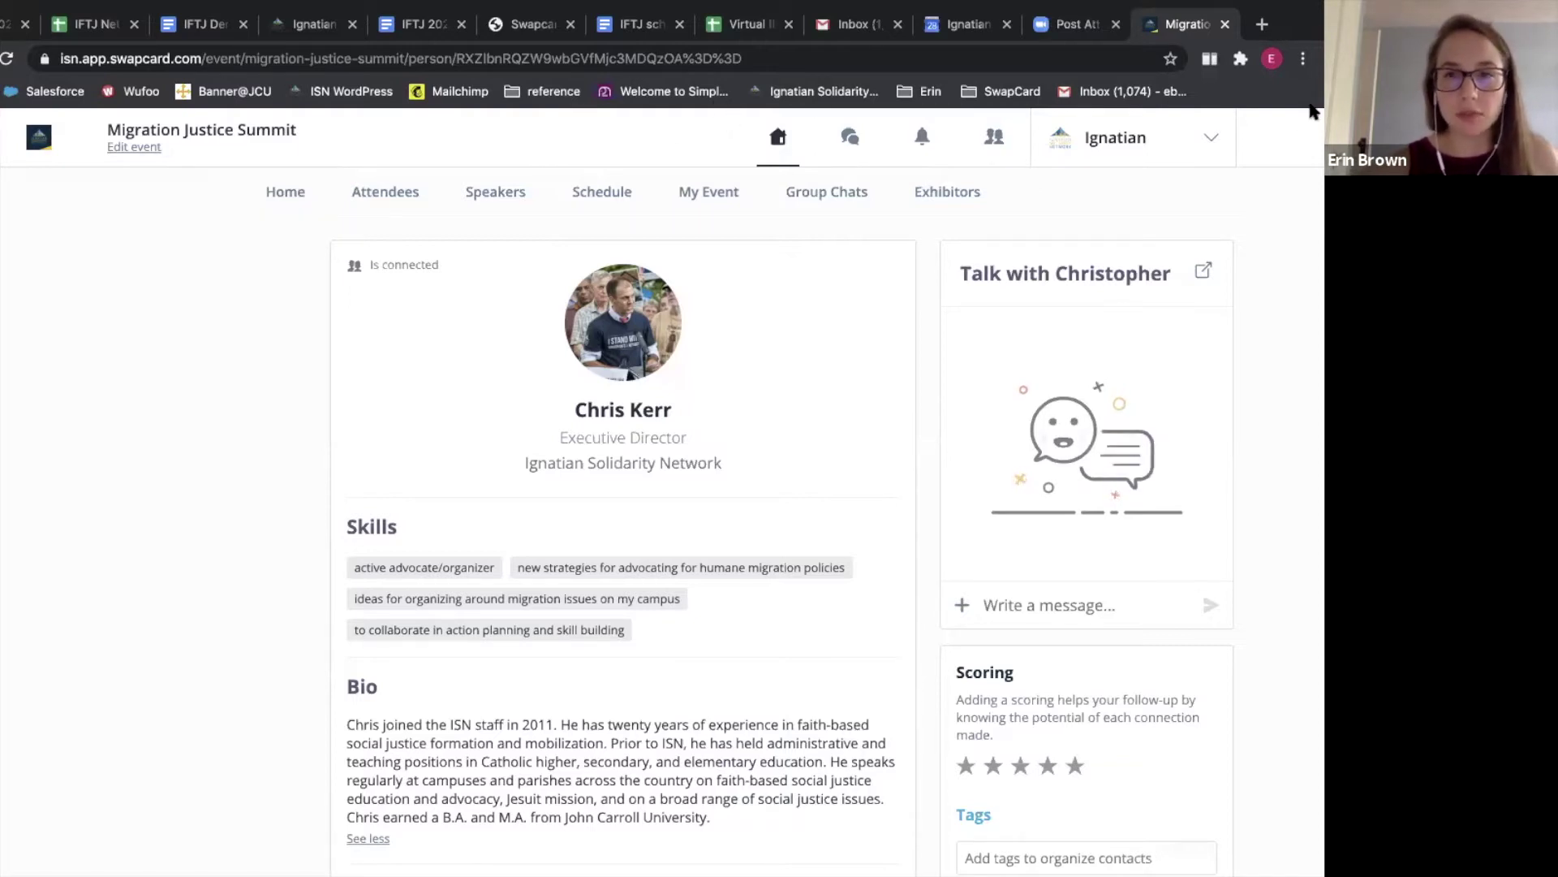
left_click(395, 195)
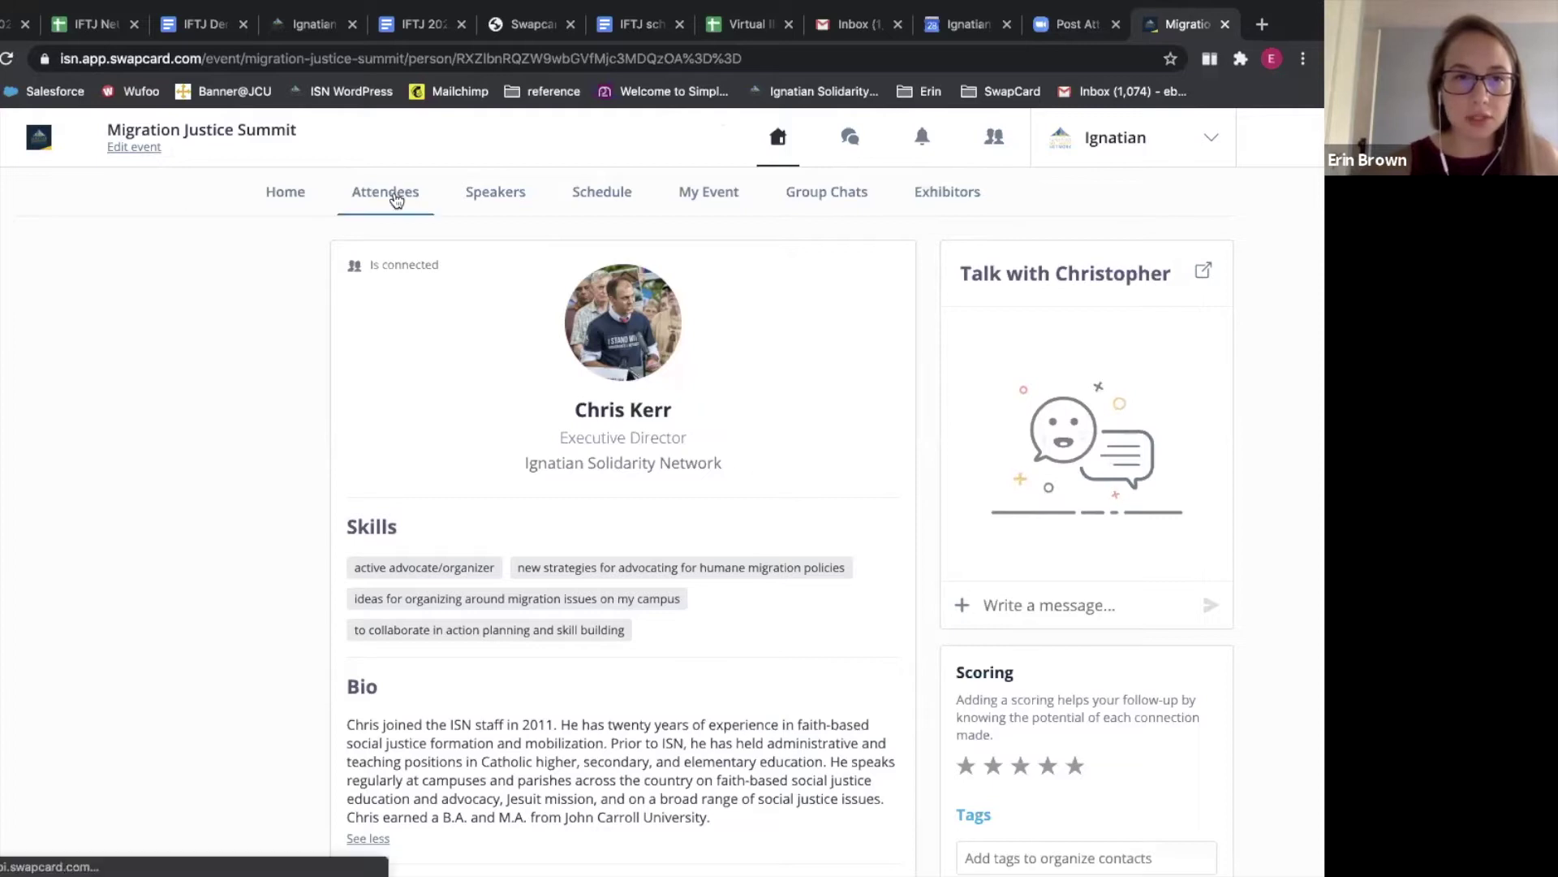
left_click_drag(553, 268, 359, 275)
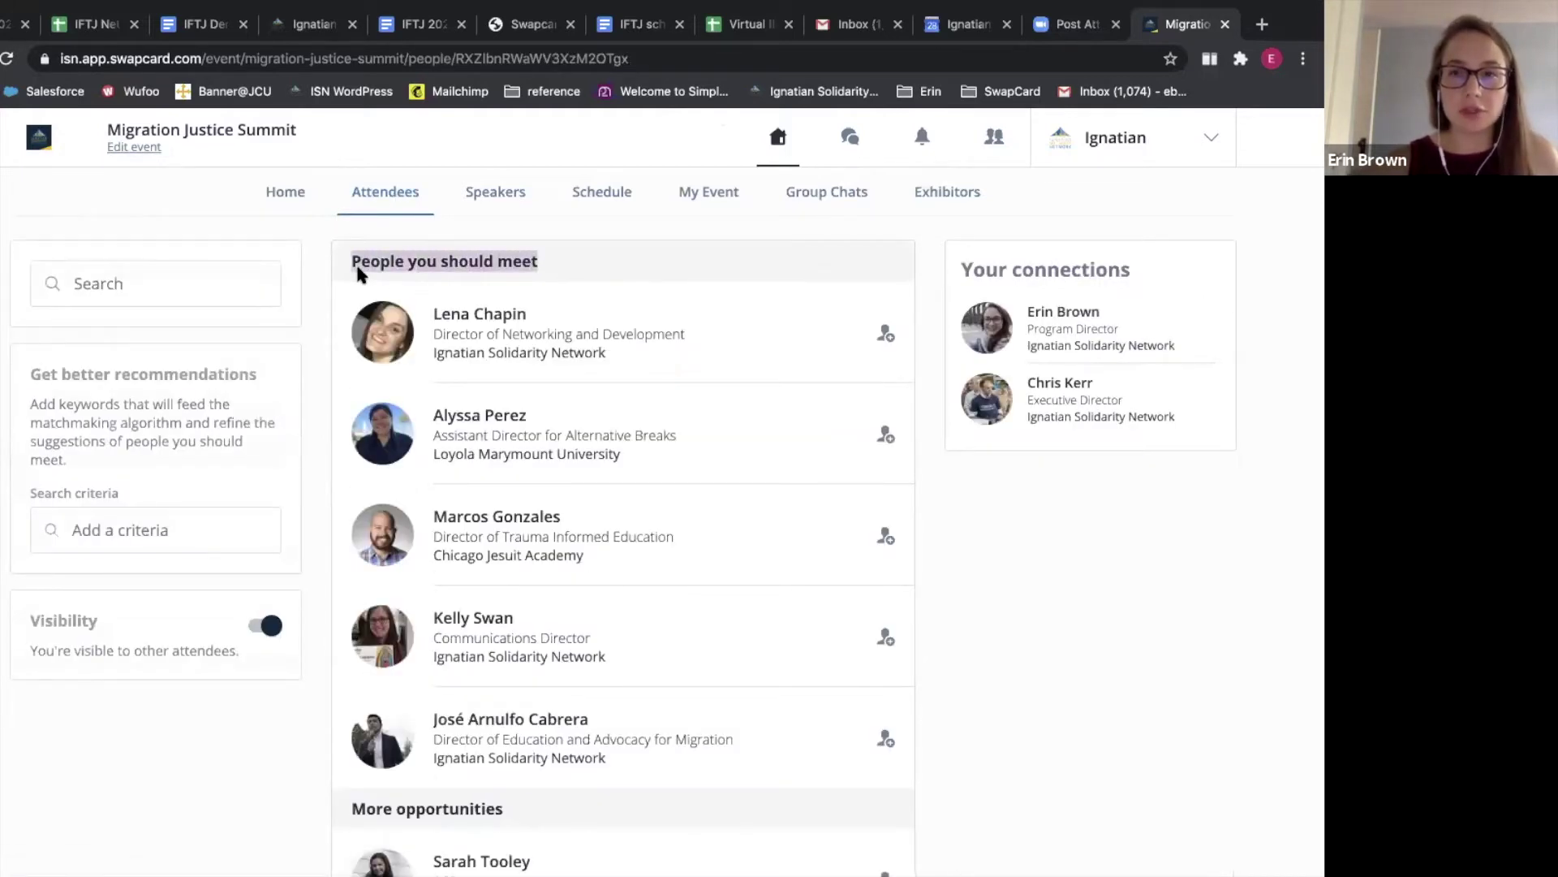
View the profile of the first suggested attendee, the Director of Networking and Development, and go back to the attendee list
left_click(567, 296)
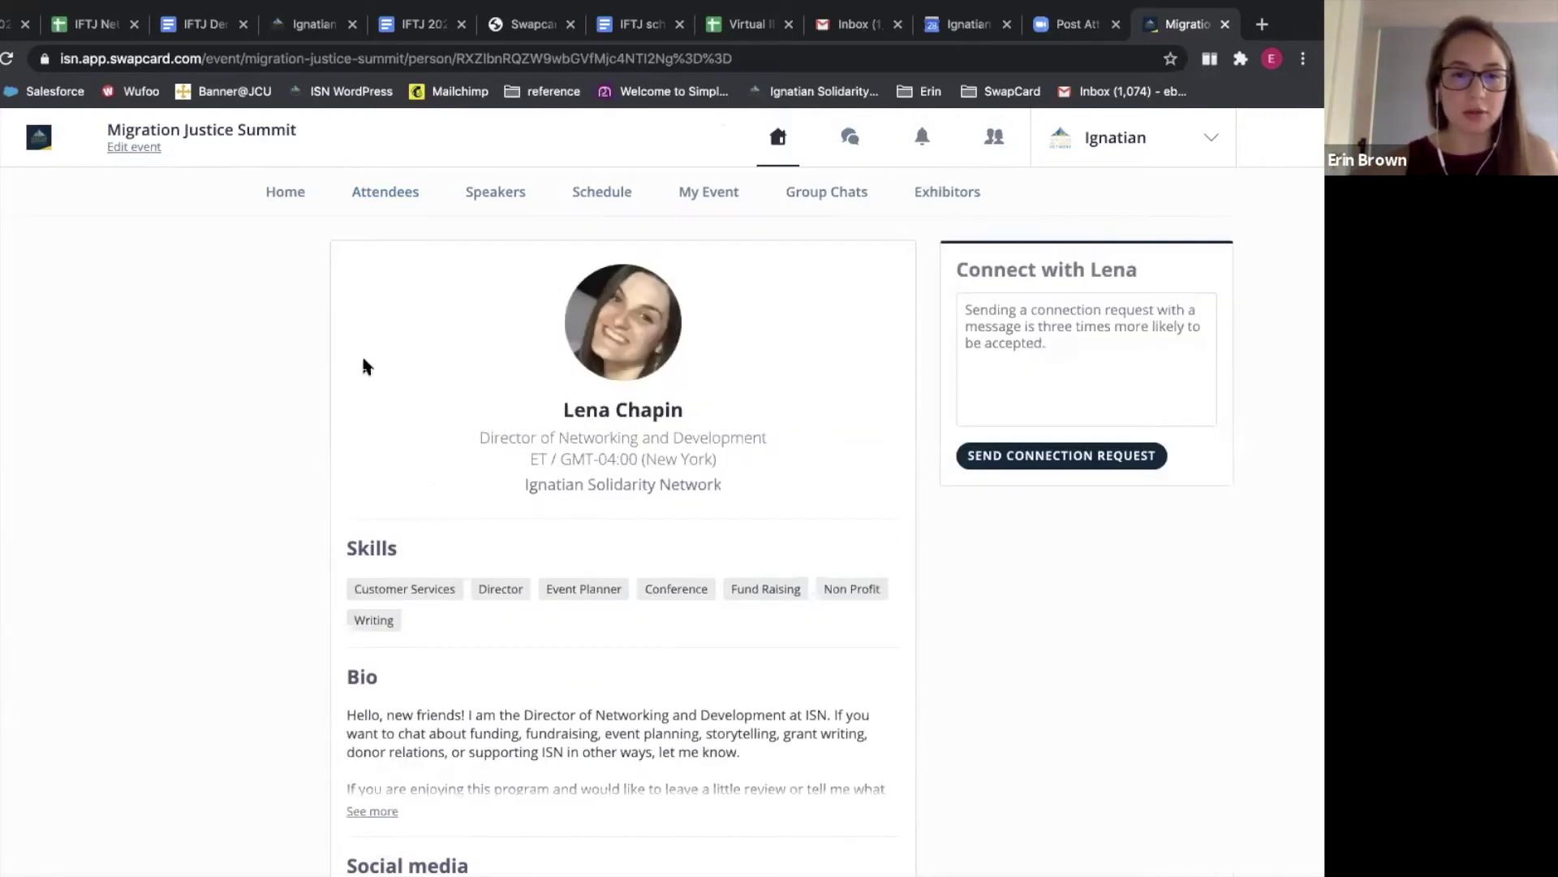
key("super+Left")
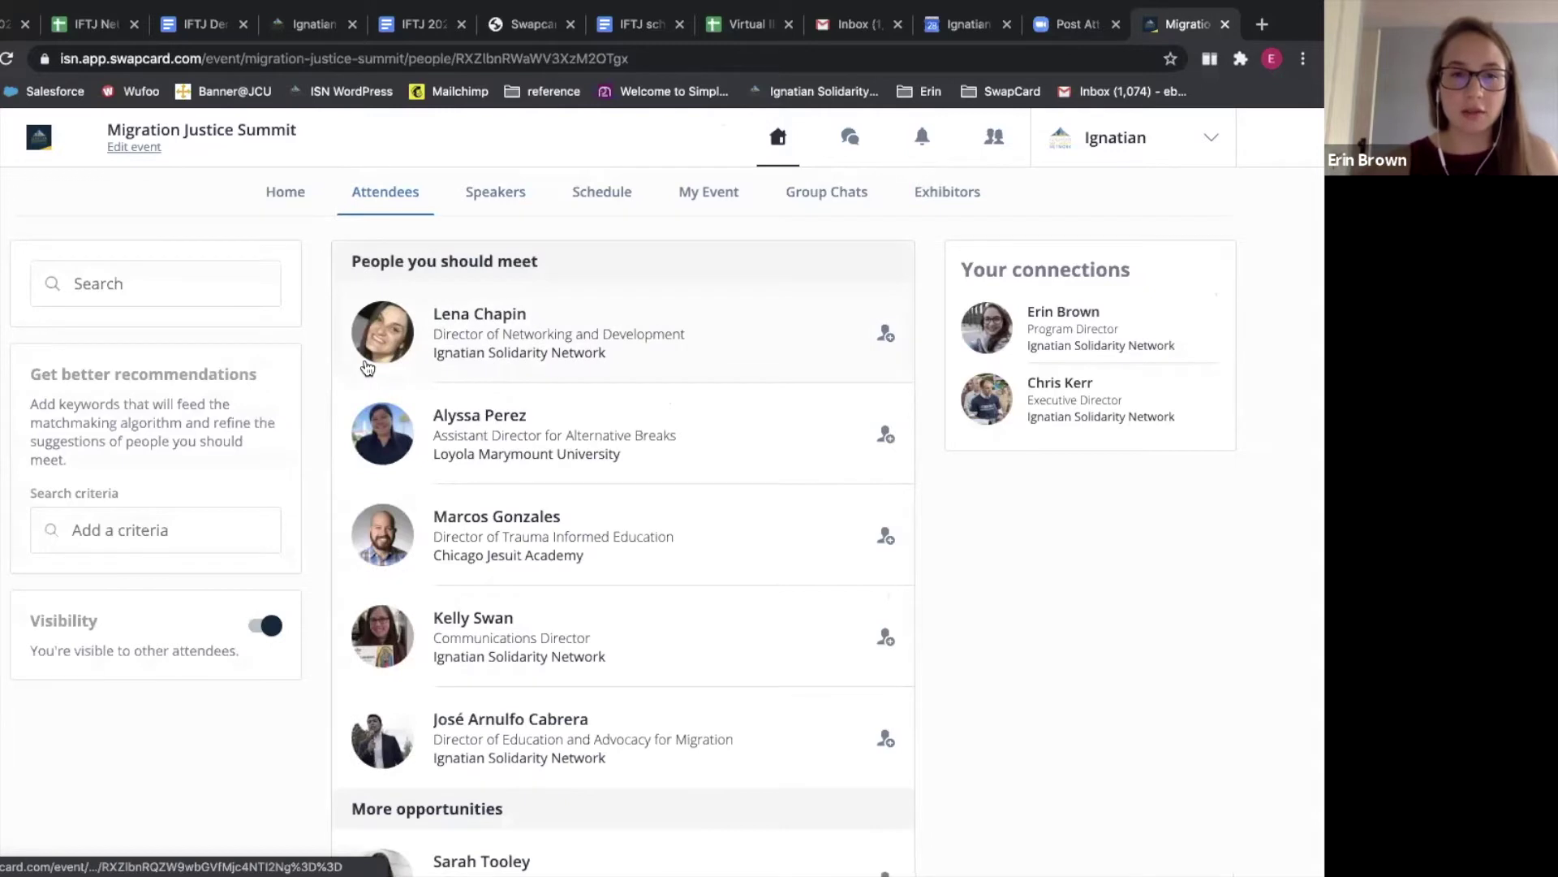
scroll(431, 558, "down", 3)
scroll(432, 558, "up", 3)
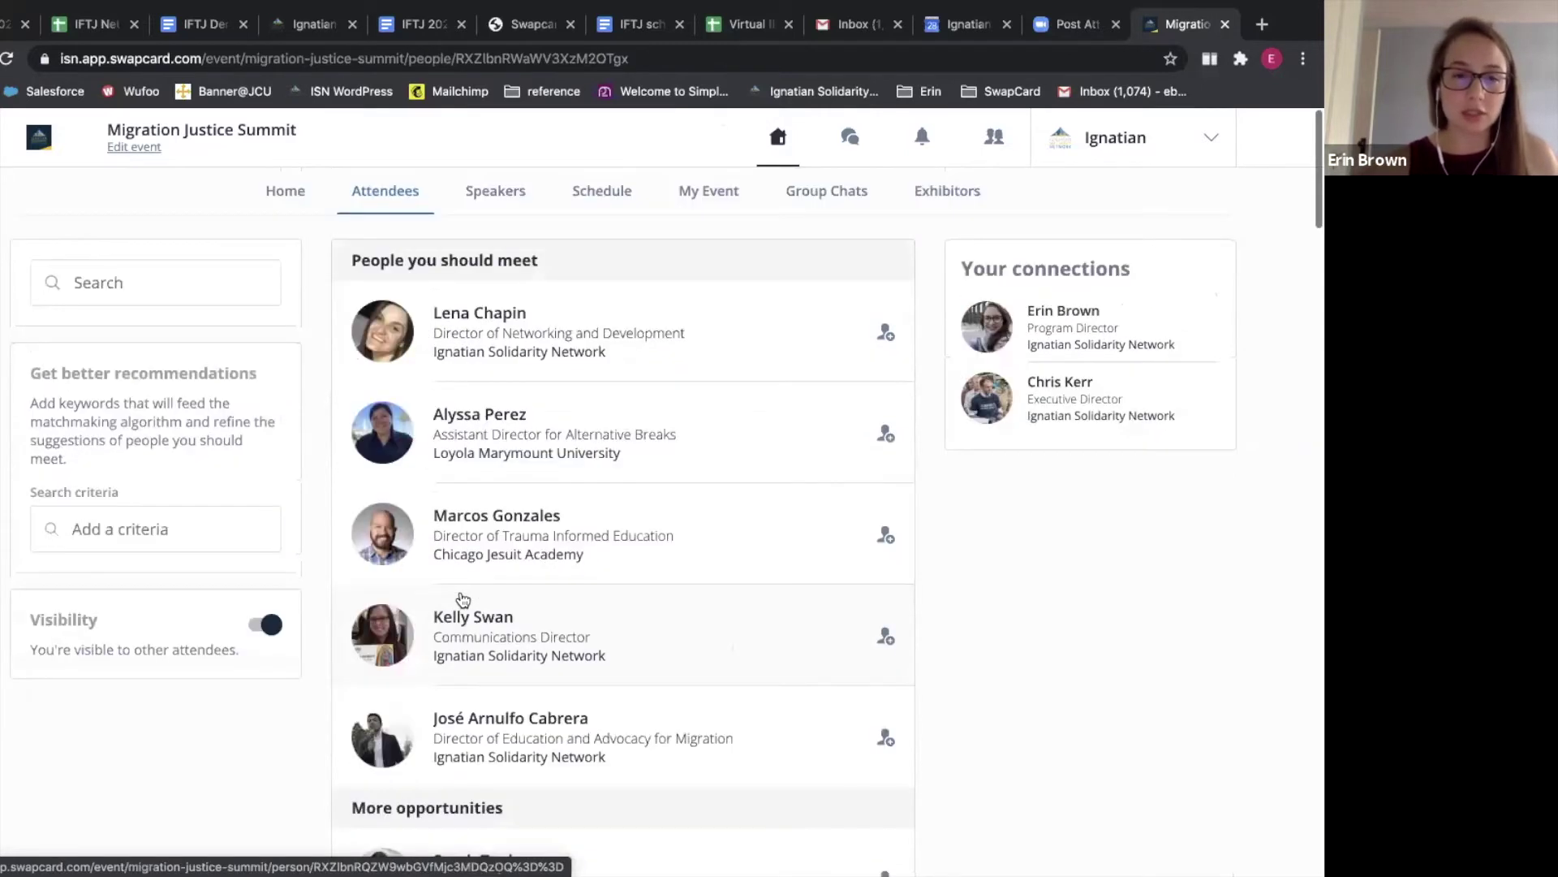
Open the summit's speaker list and browse through the speakers
left_click(501, 190)
scroll(498, 653, "down", 1)
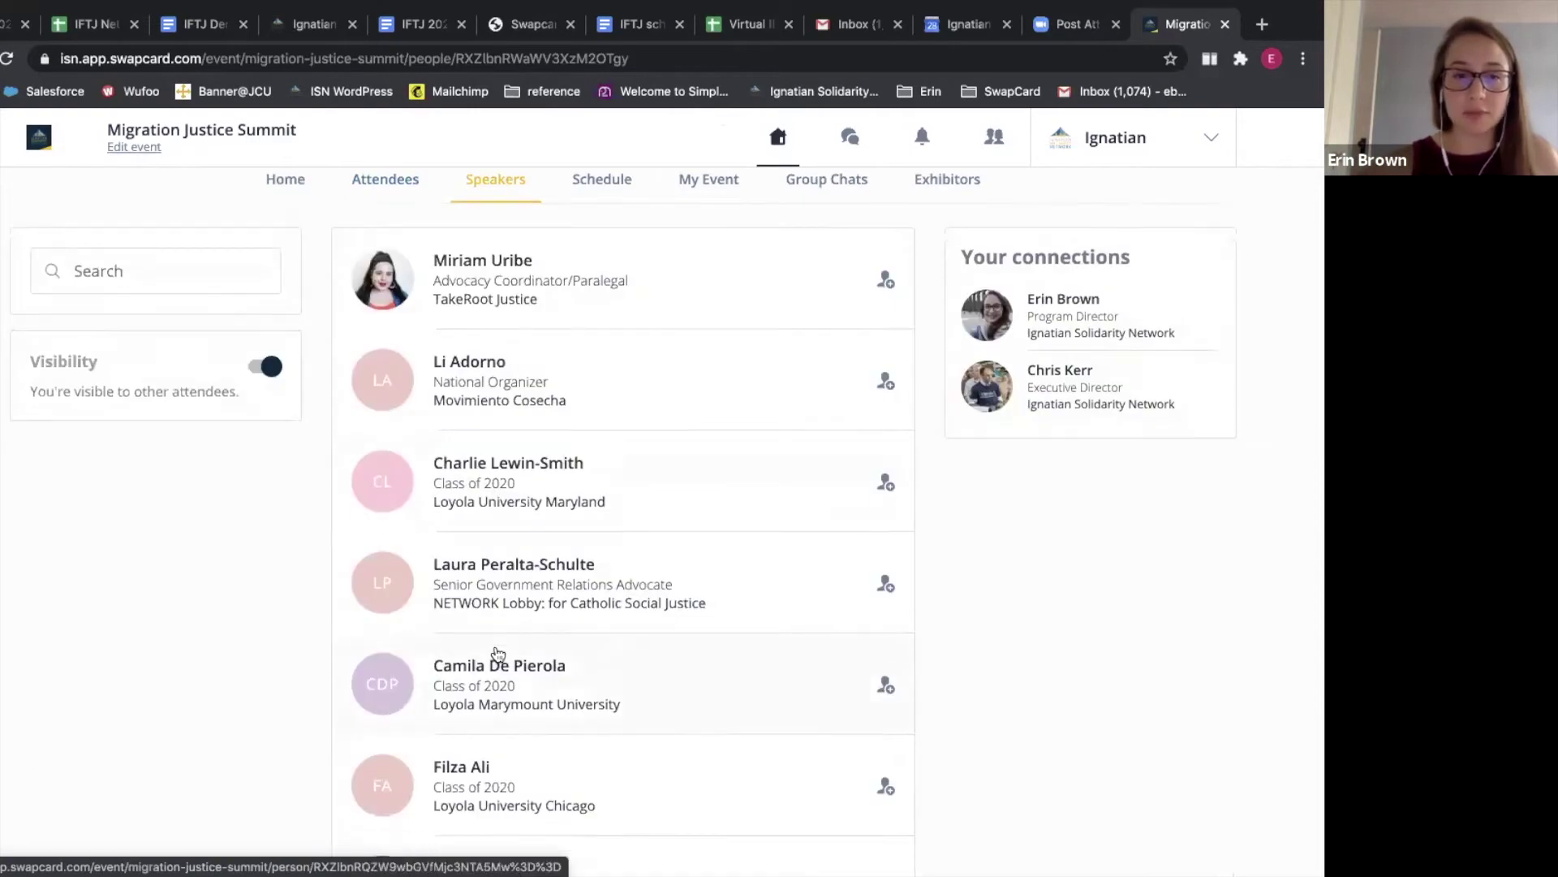
scroll(499, 653, "down", 5)
scroll(498, 653, "up", 5)
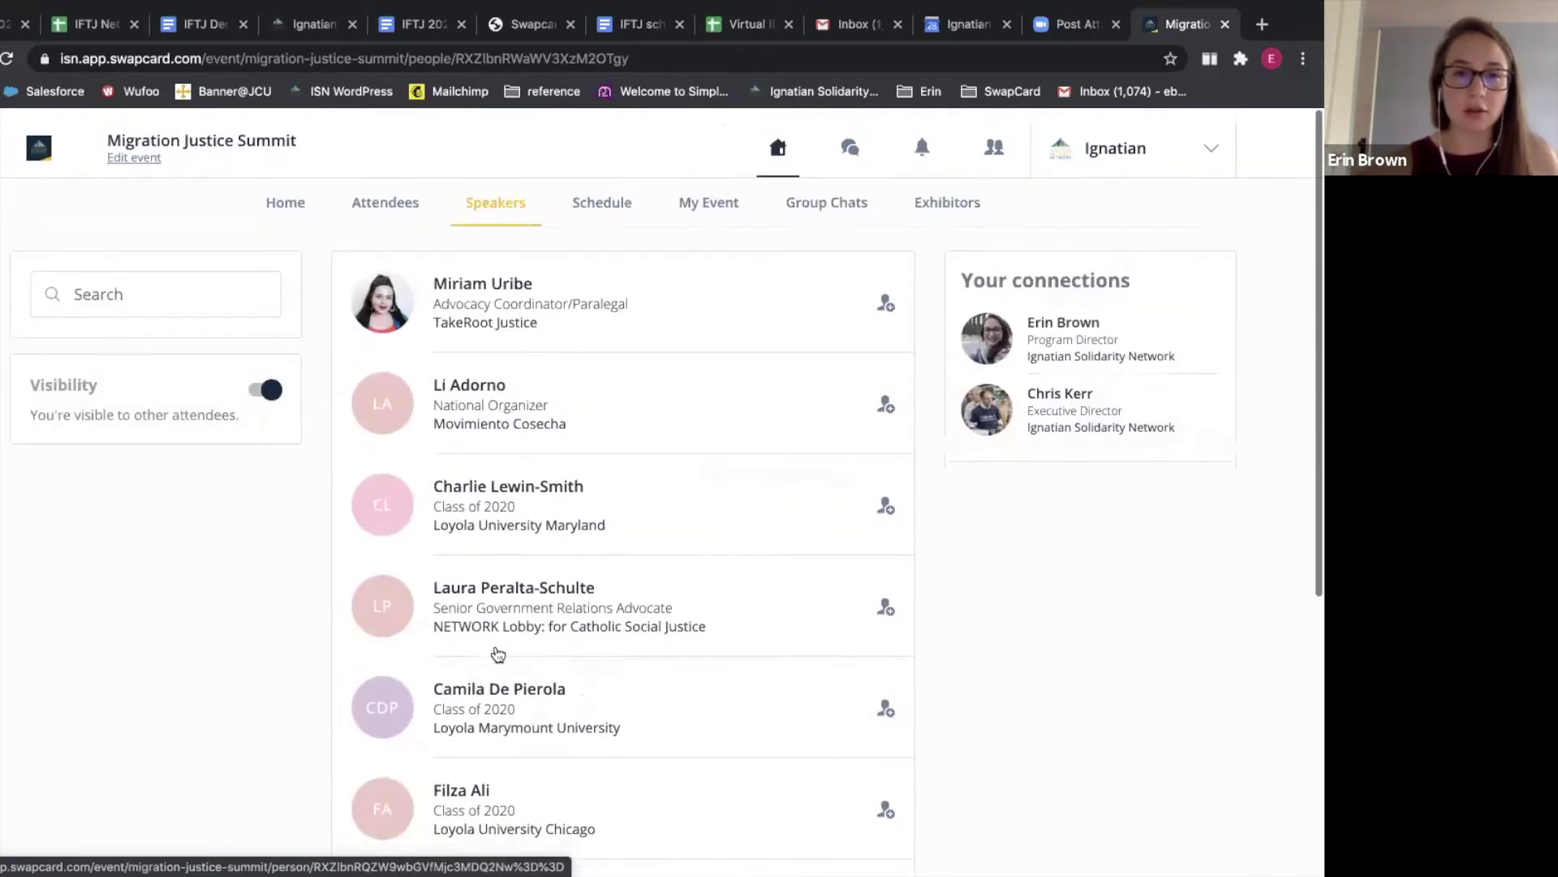
Return to the event home page and locate the Schedule entry among its sections
left_click(300, 198)
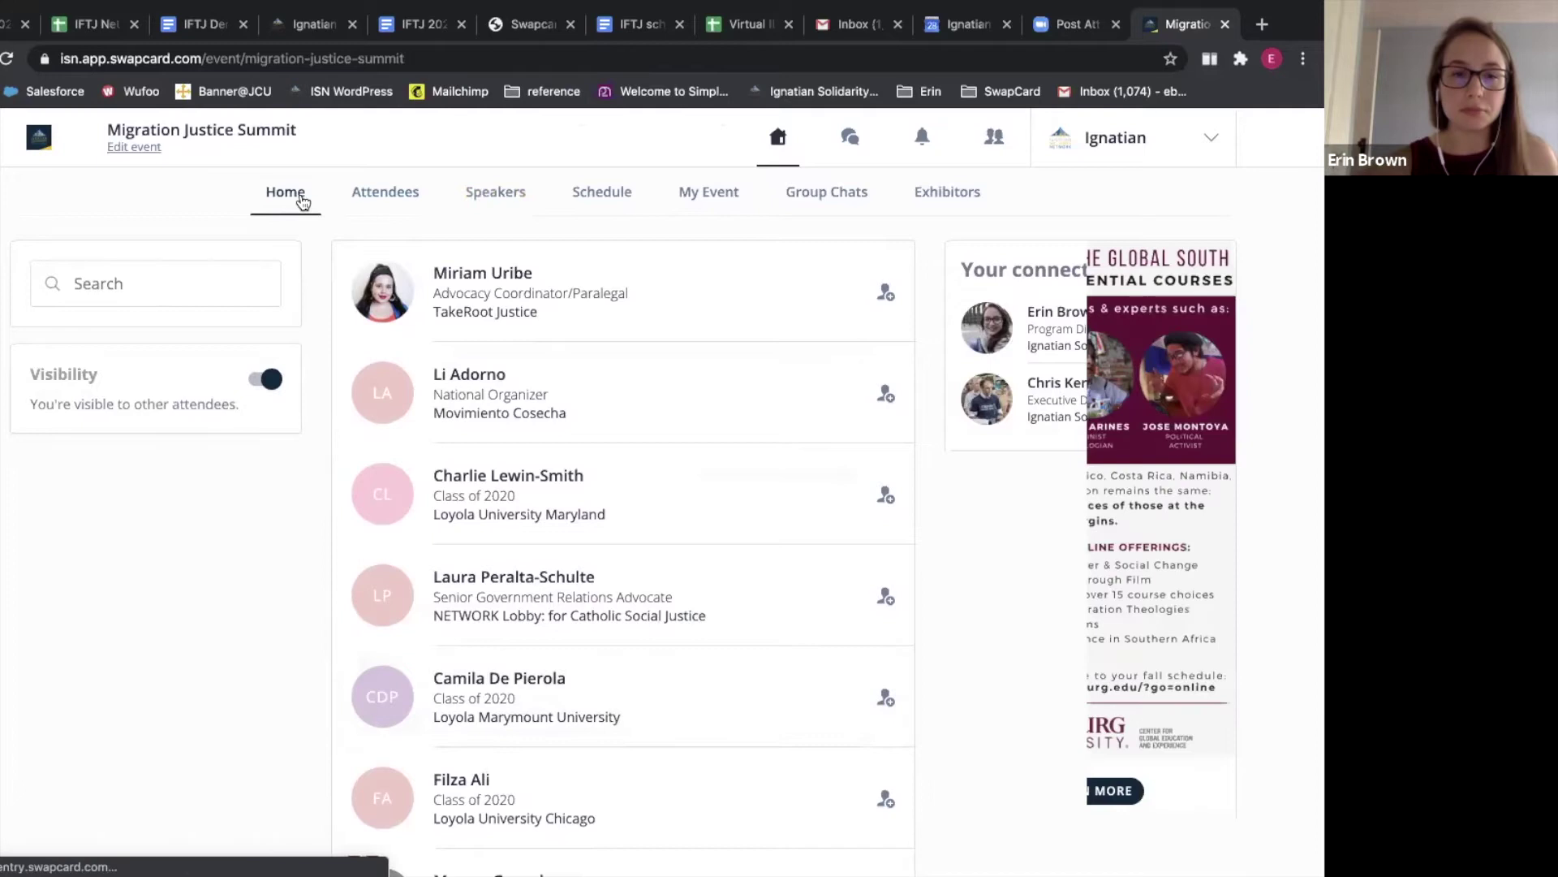
scroll(242, 625, "down", 1)
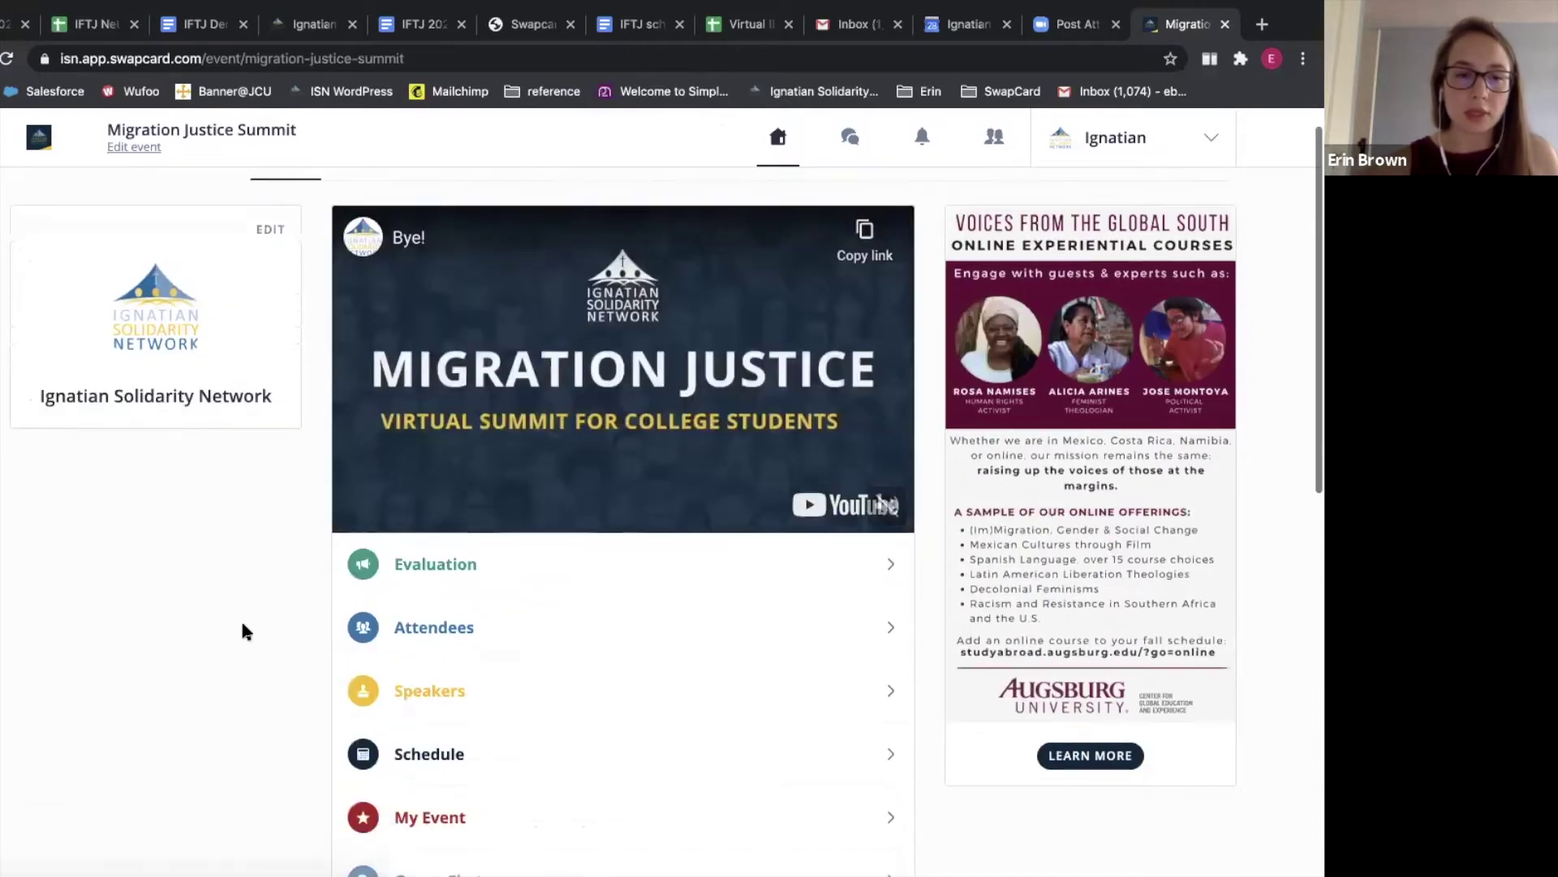
scroll(243, 631, "down", 2)
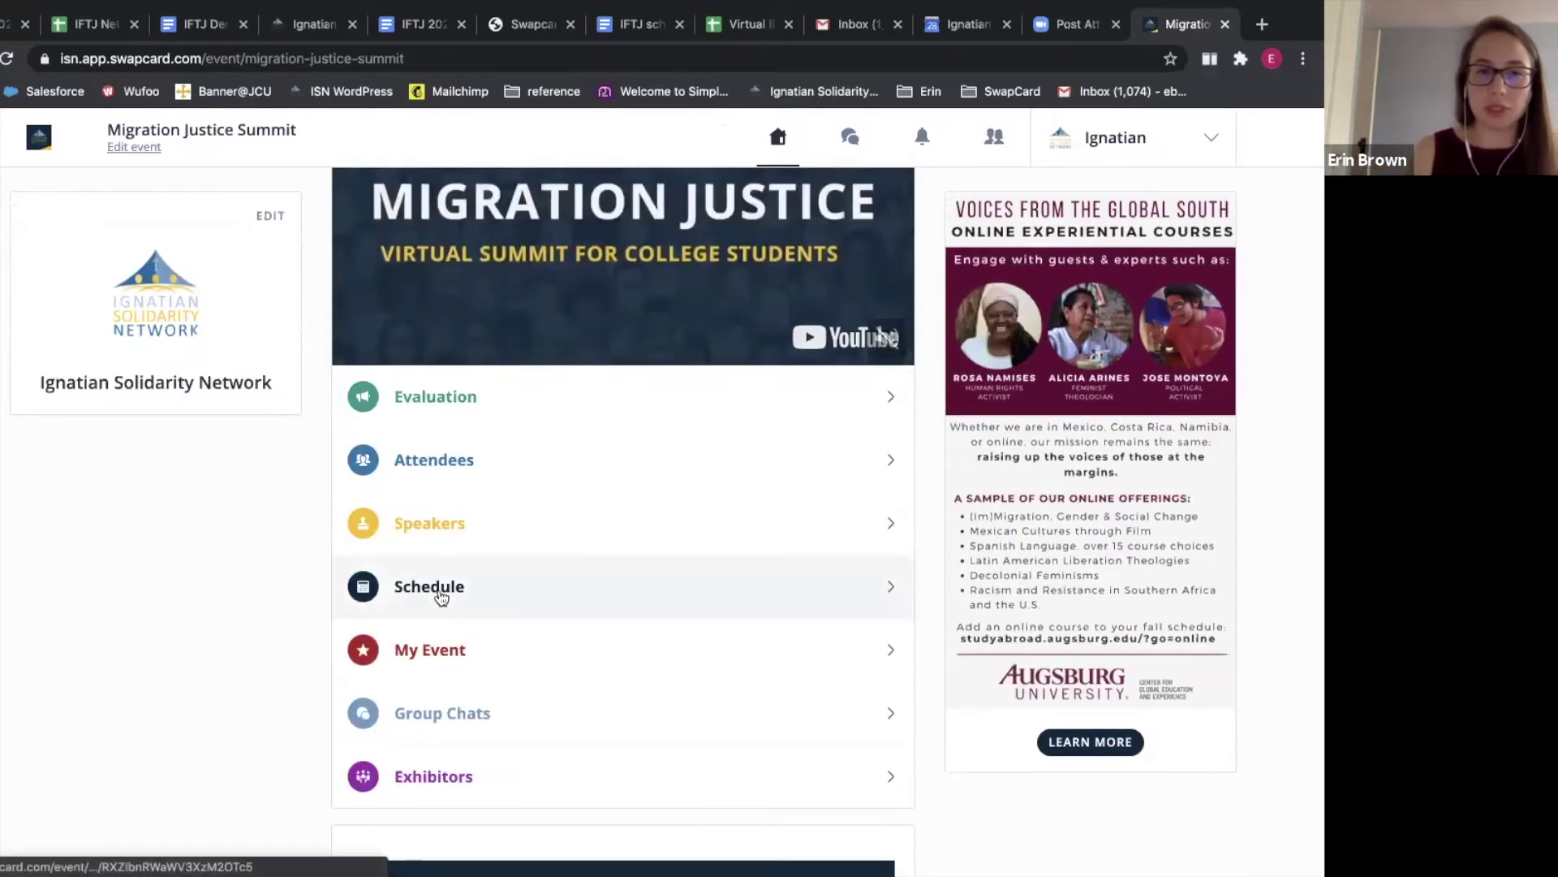
Open the summit schedule and browse the sessions listed for Monday 13
left_click(441, 597)
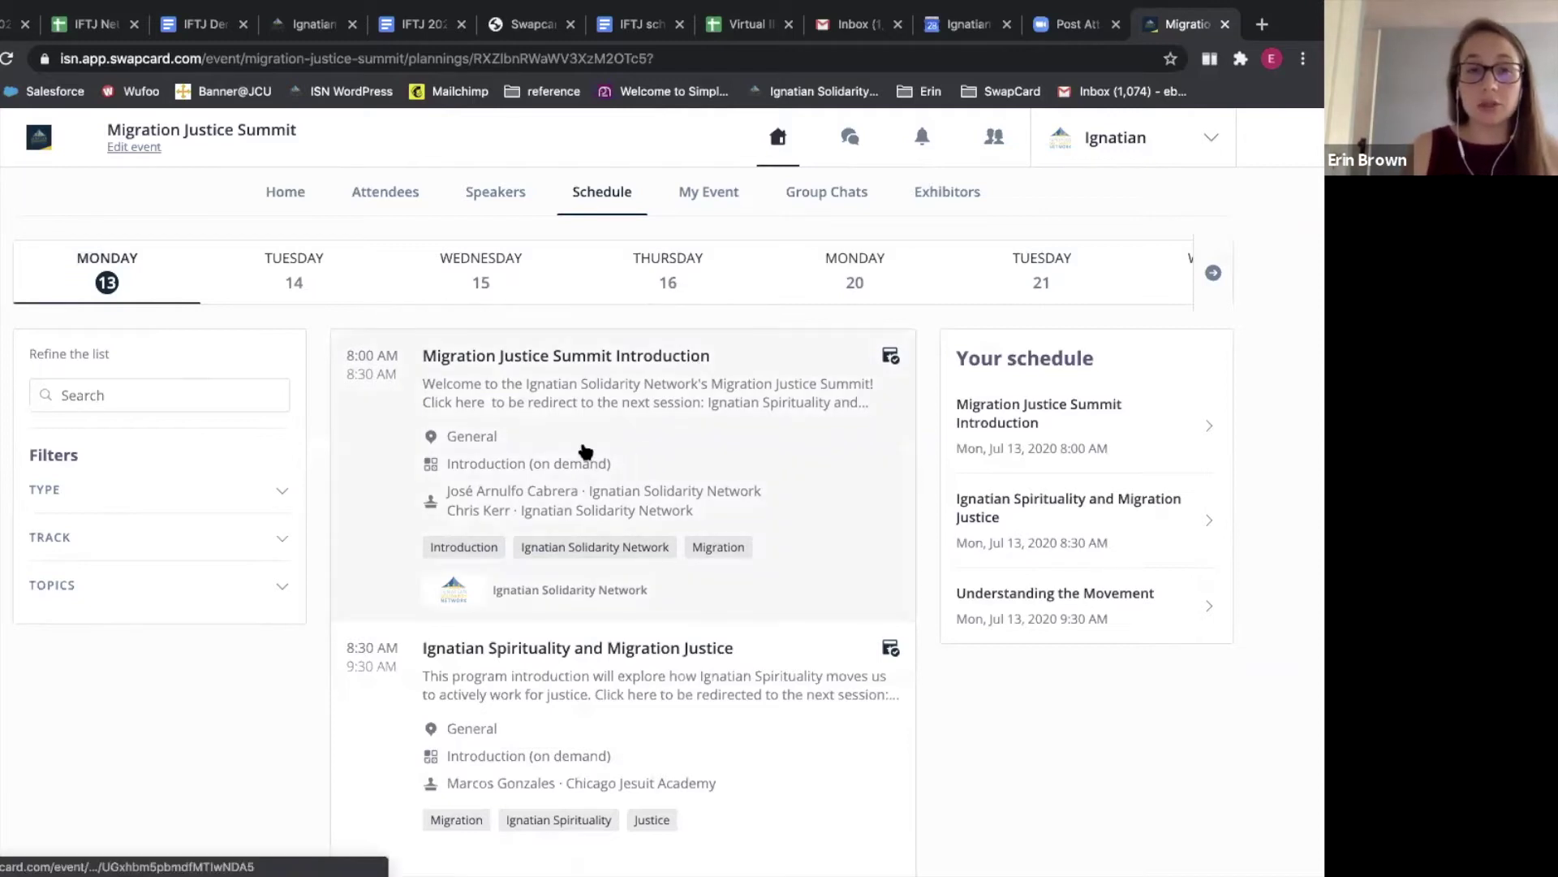
scroll(626, 557, "down", 5)
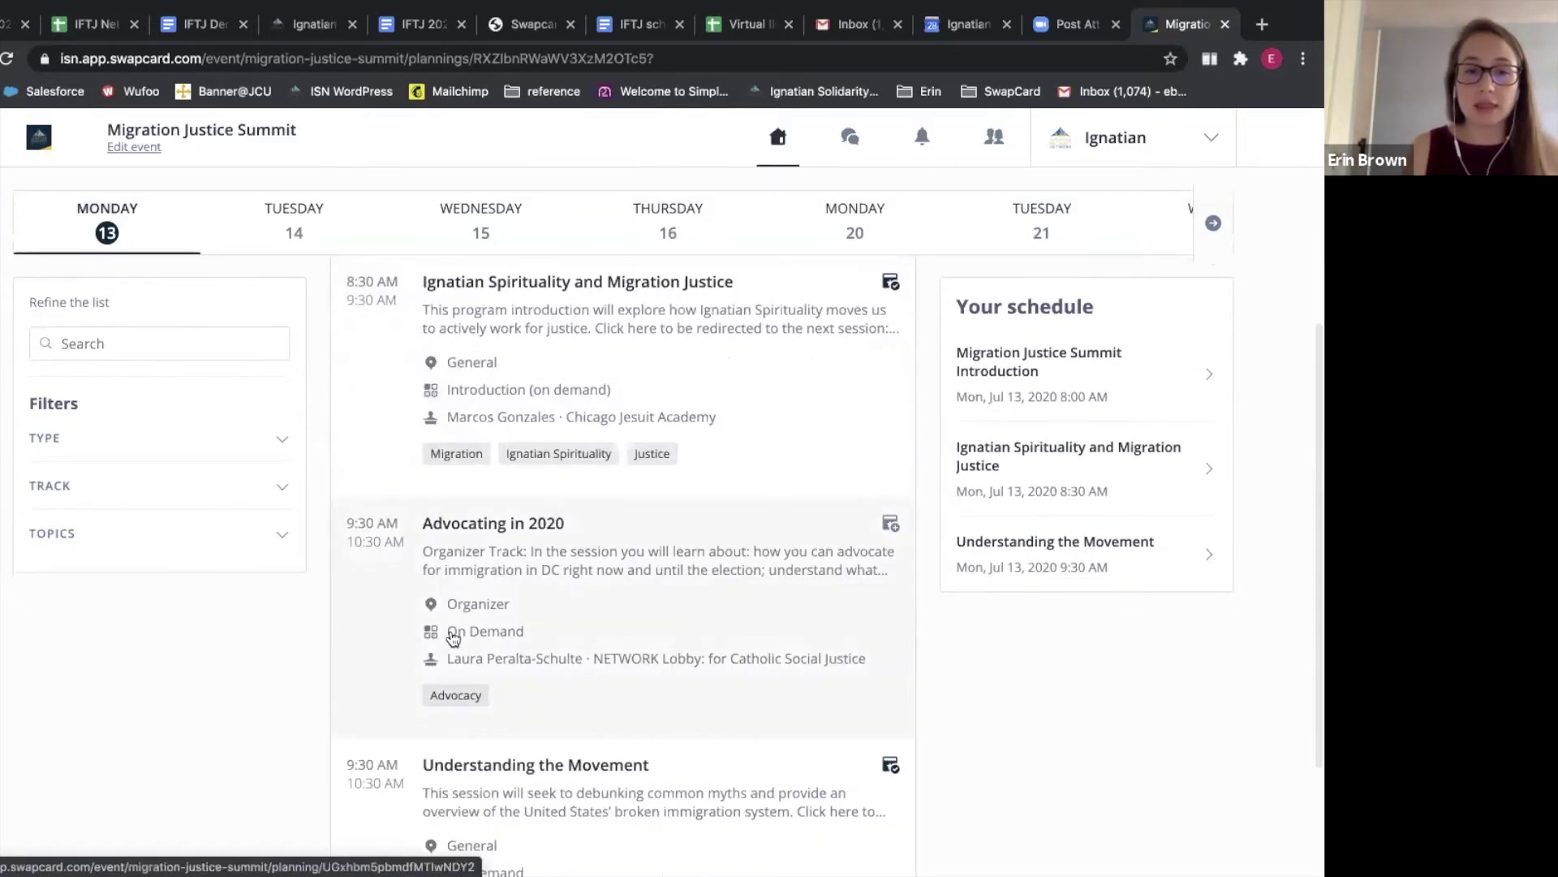
scroll(490, 657, "down", 1)
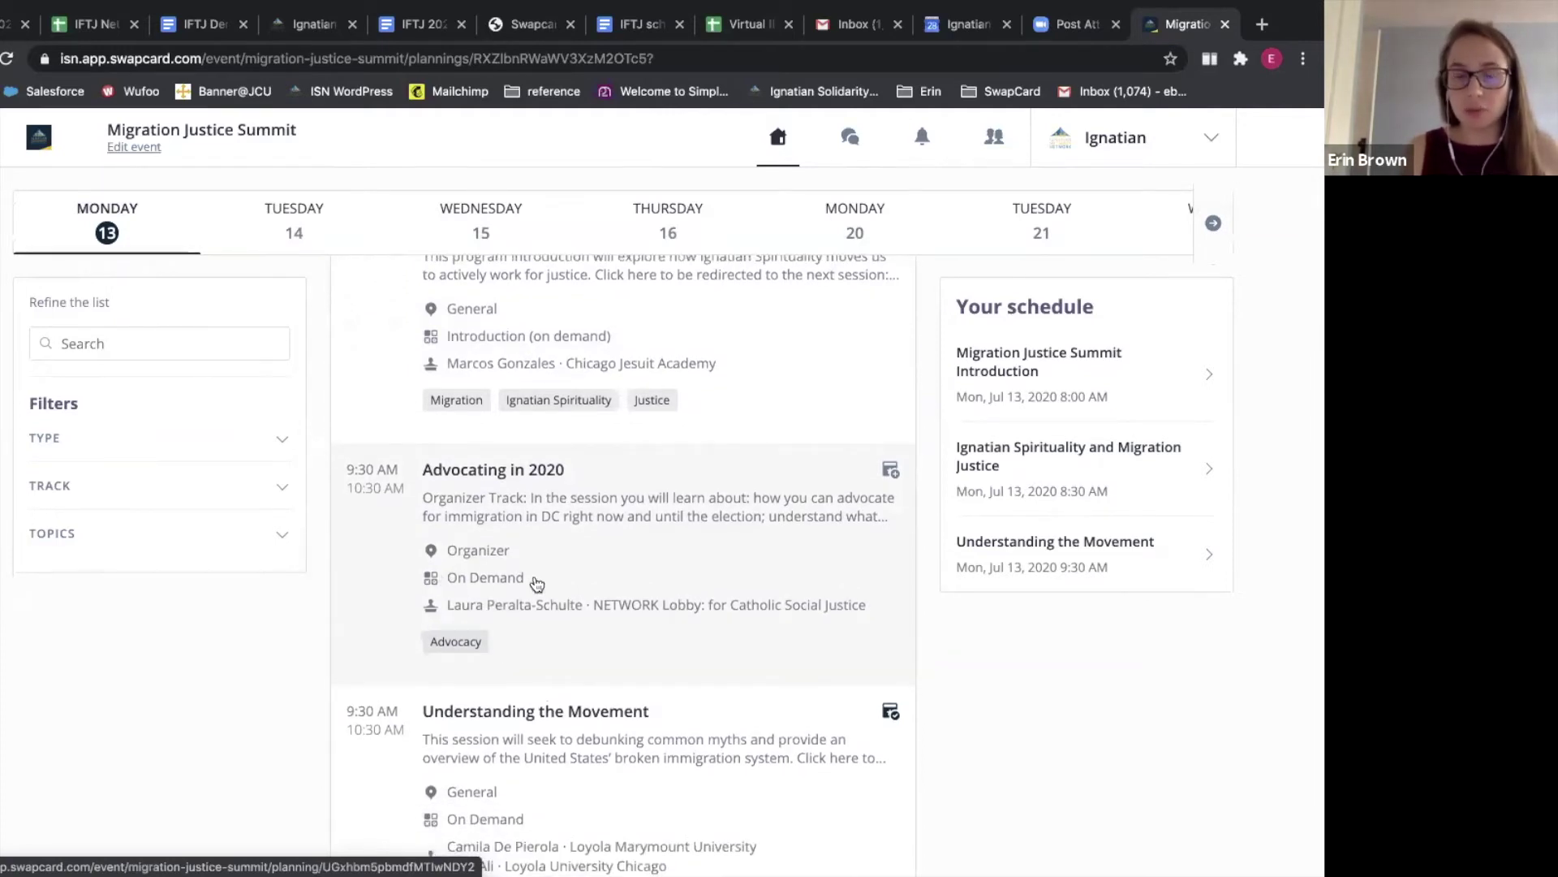
scroll(536, 575, "down", 1)
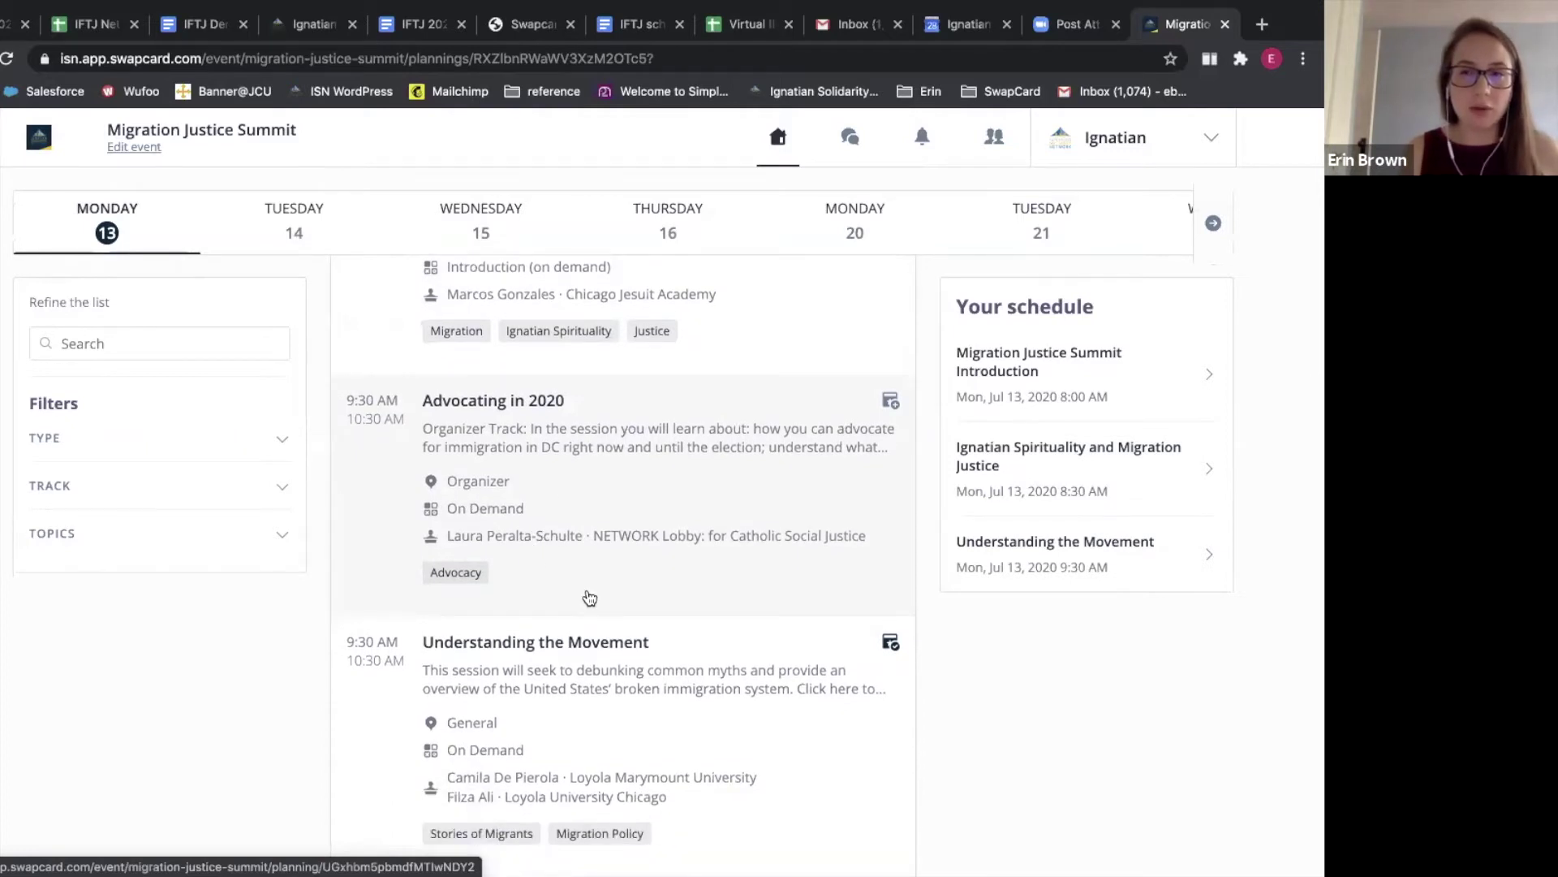
scroll(589, 598, "down", 1)
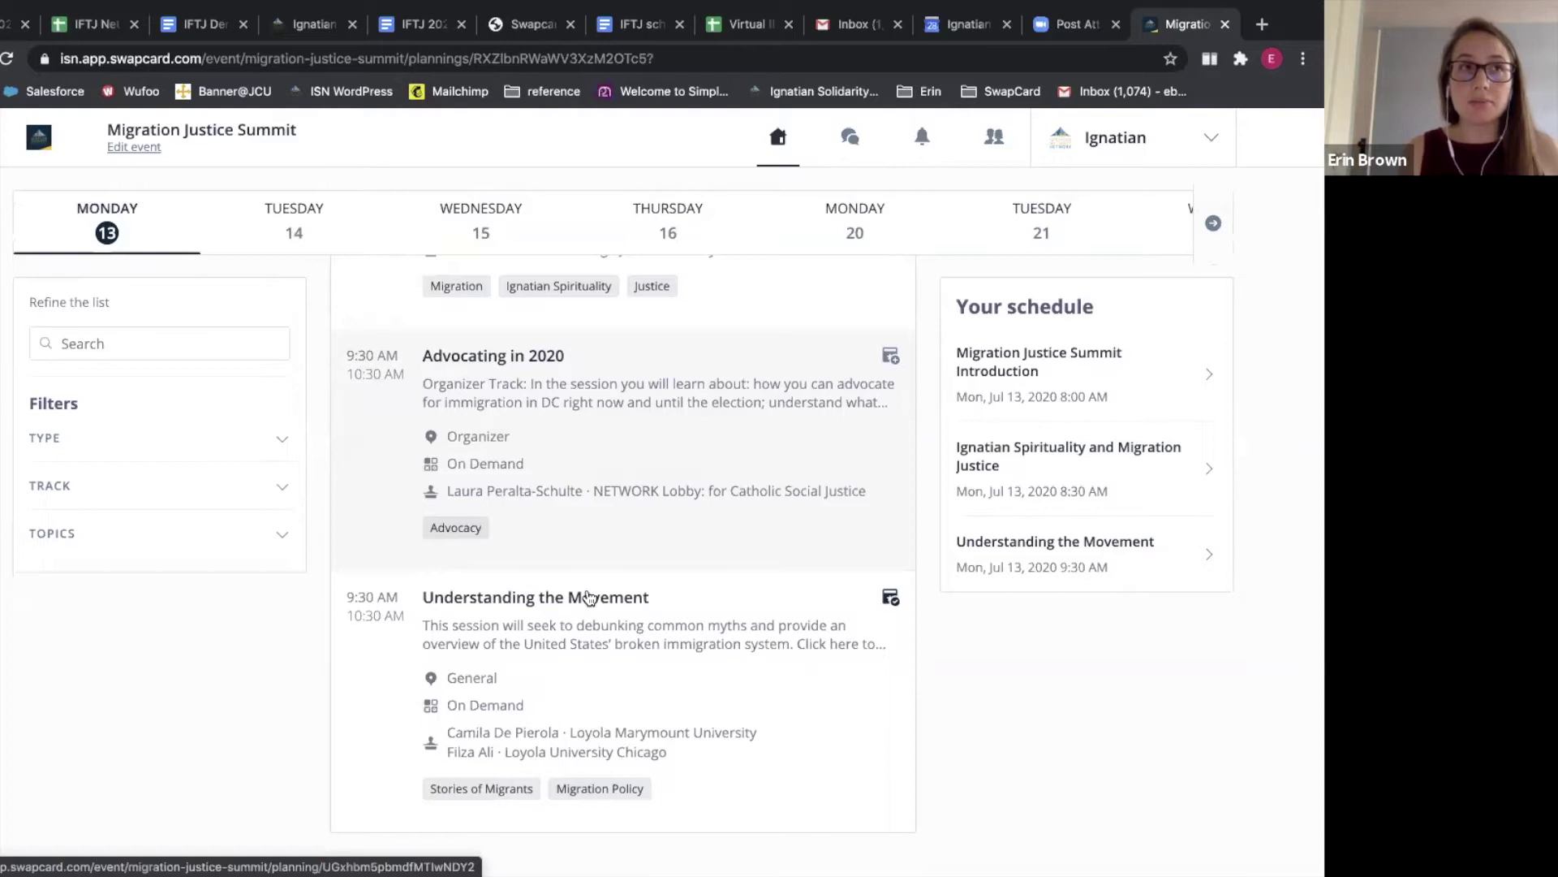
scroll(585, 595, "down", 1)
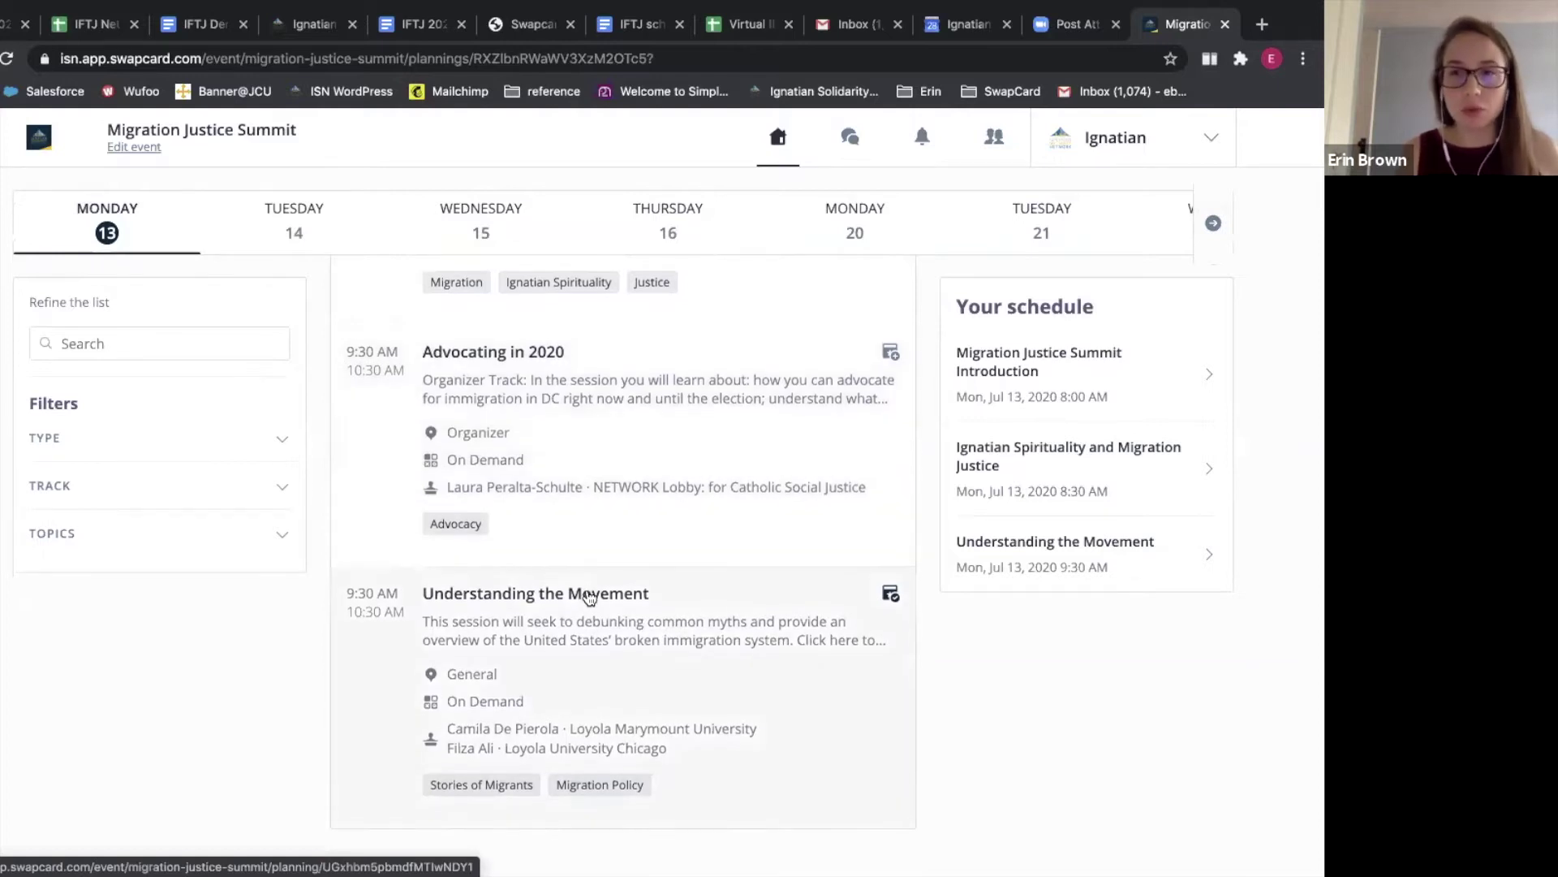
scroll(439, 575, "down", 1)
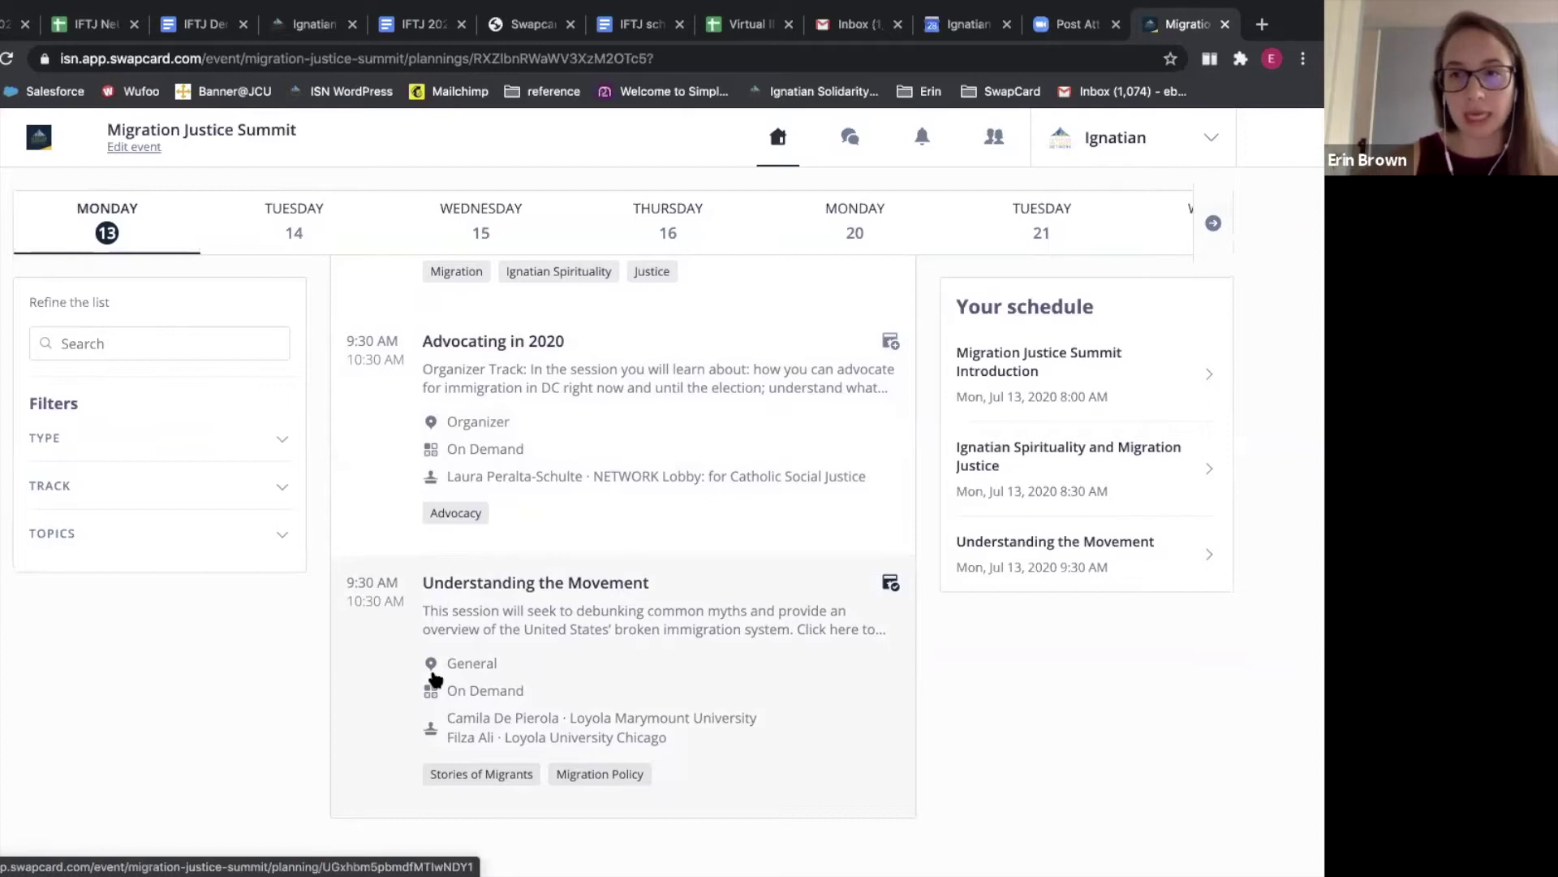
scroll(435, 678, "up", 10)
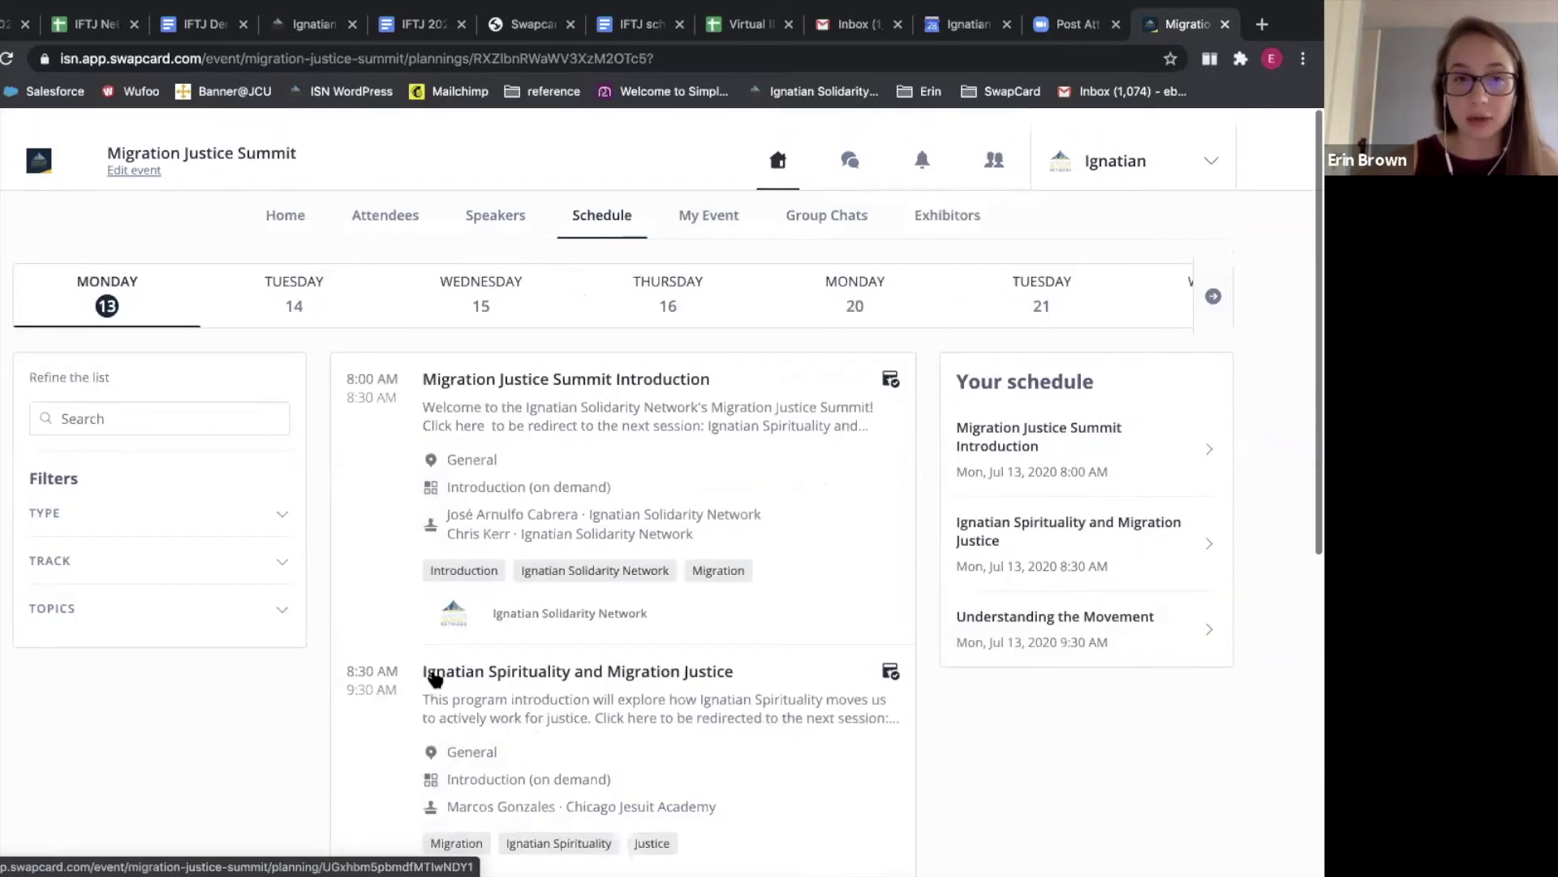
Open the Young Alumni Panel session from Tuesday 14 and review its information, speakers and attendees
left_click(309, 297)
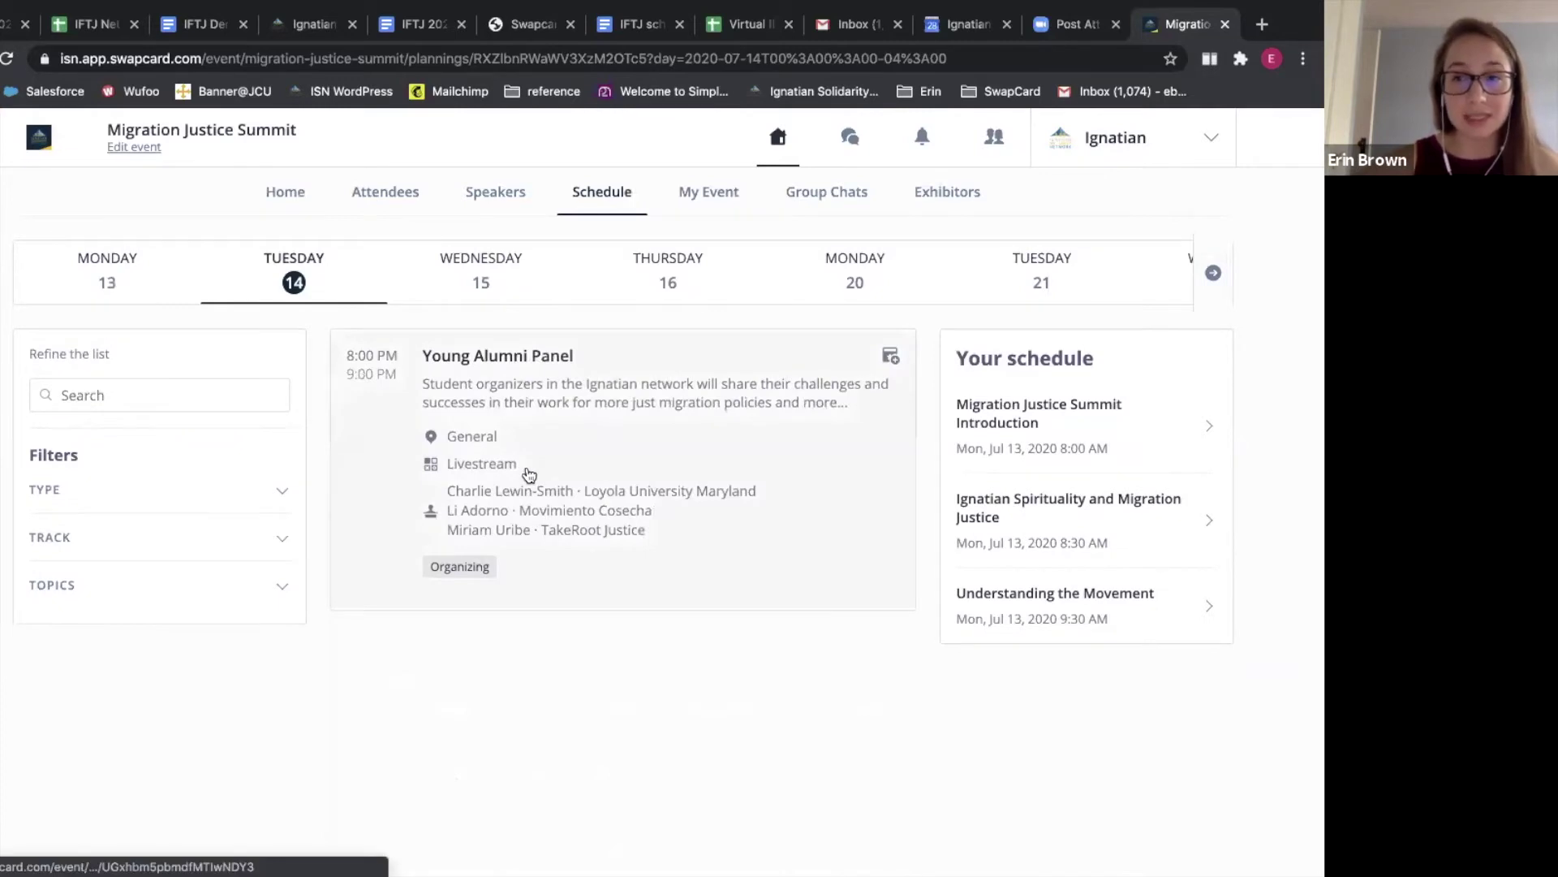
left_click(661, 487)
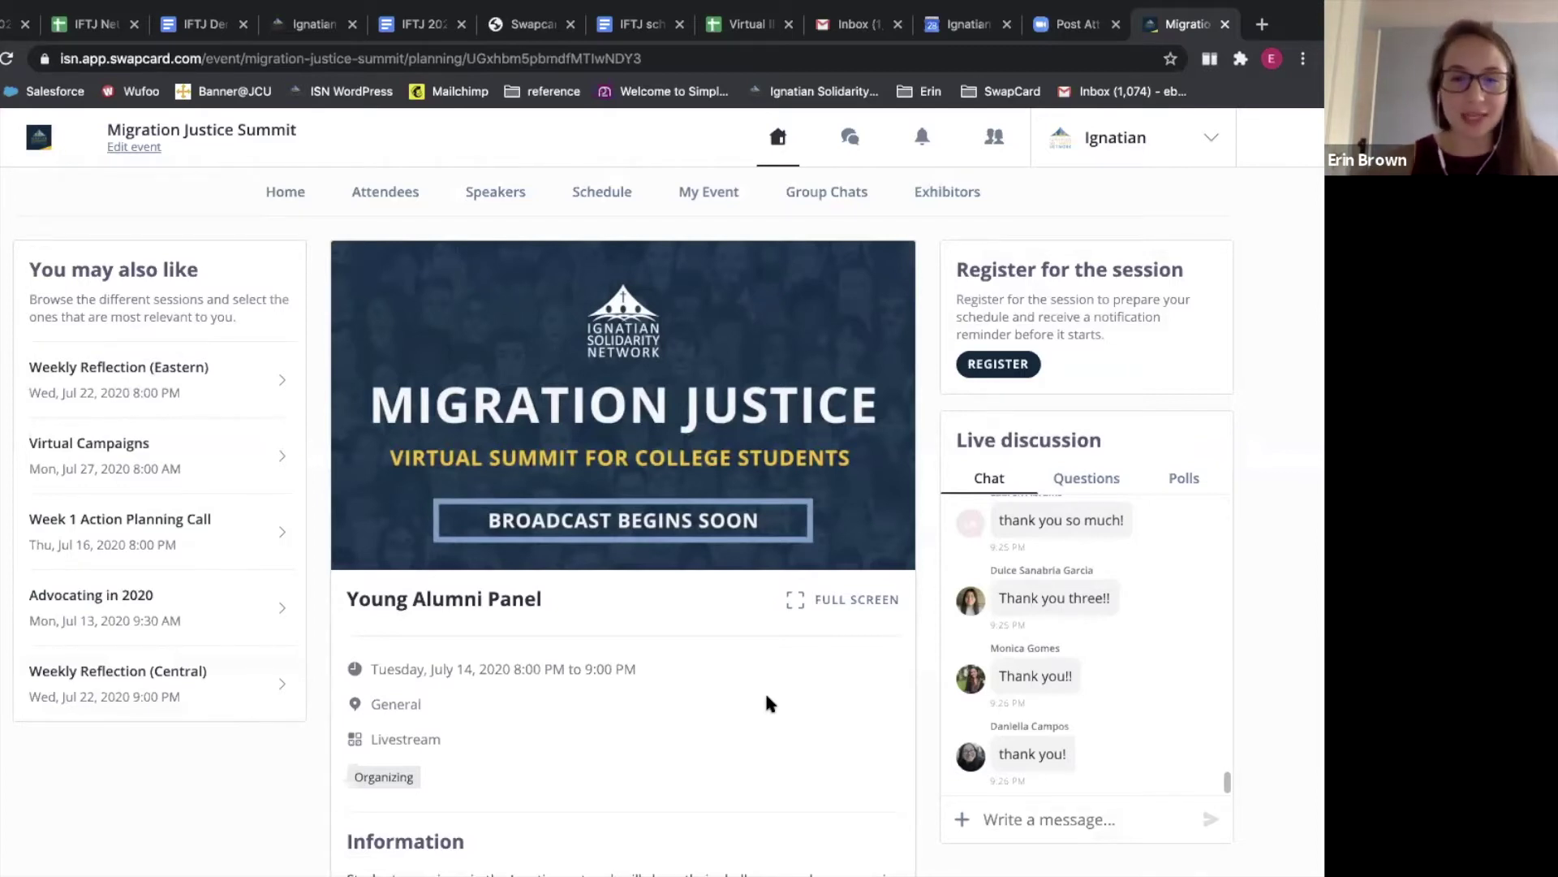
scroll(536, 734, "down", 5)
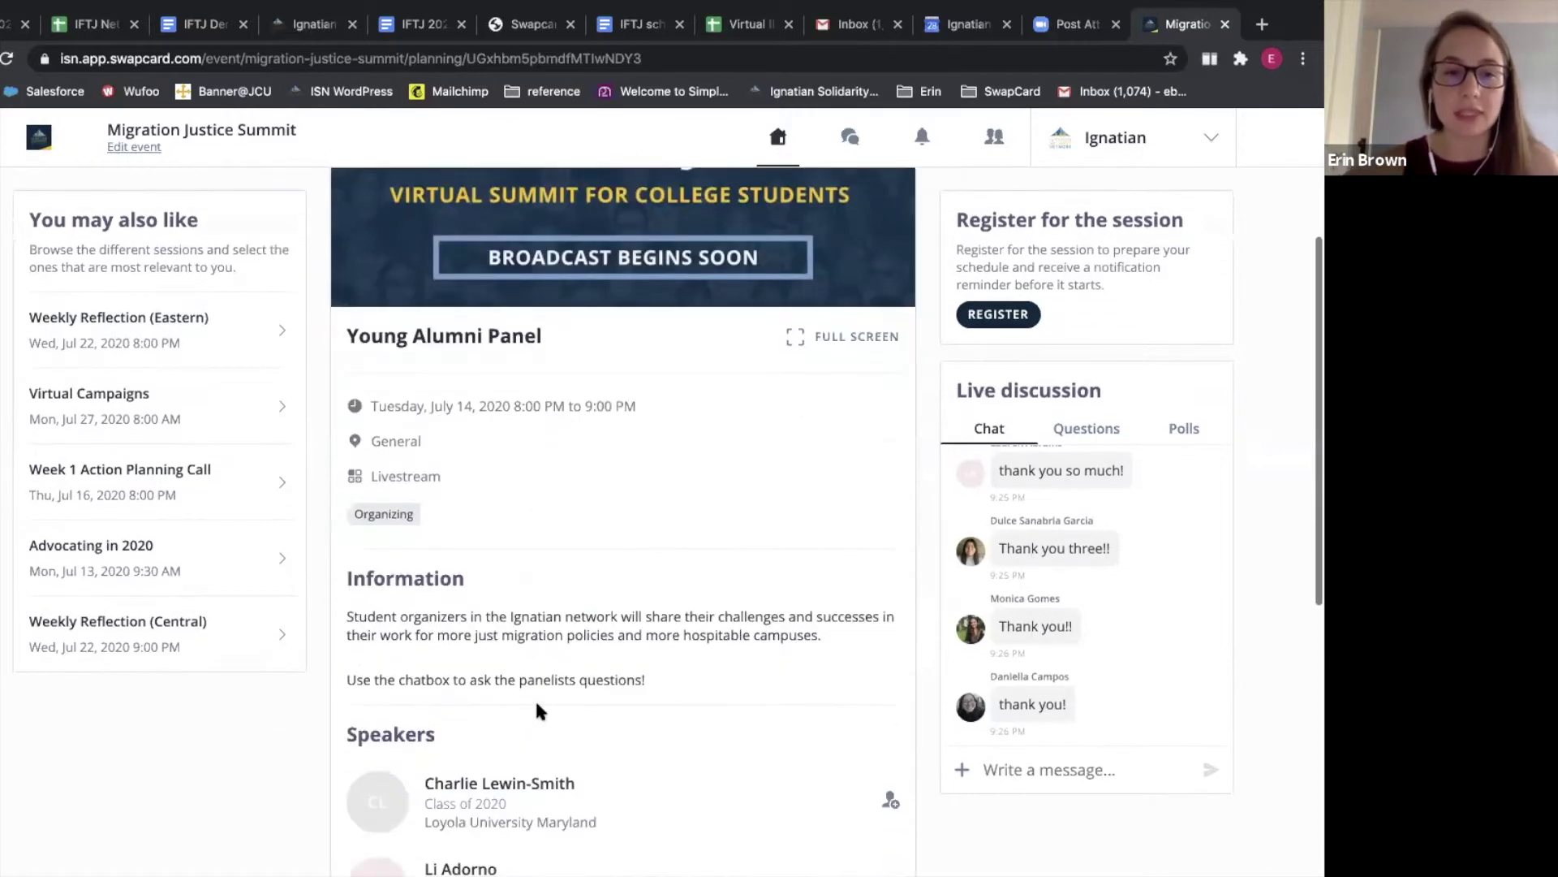
scroll(536, 708, "down", 6)
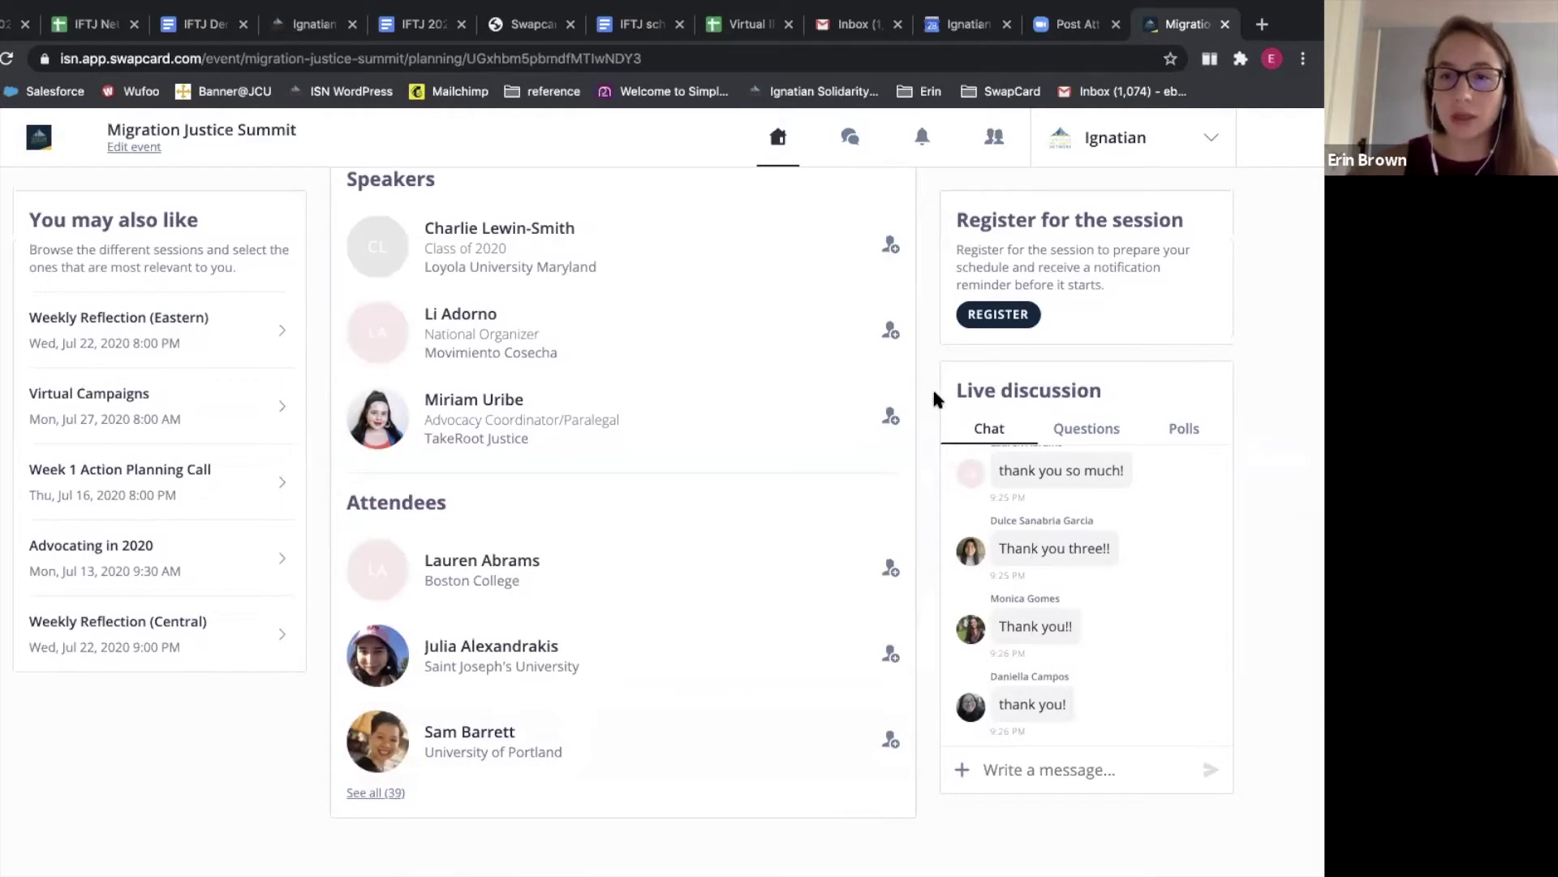
Browse the Young Alumni Panel's live discussion chat and show its submitted questions
scroll(1019, 587, "up", 5)
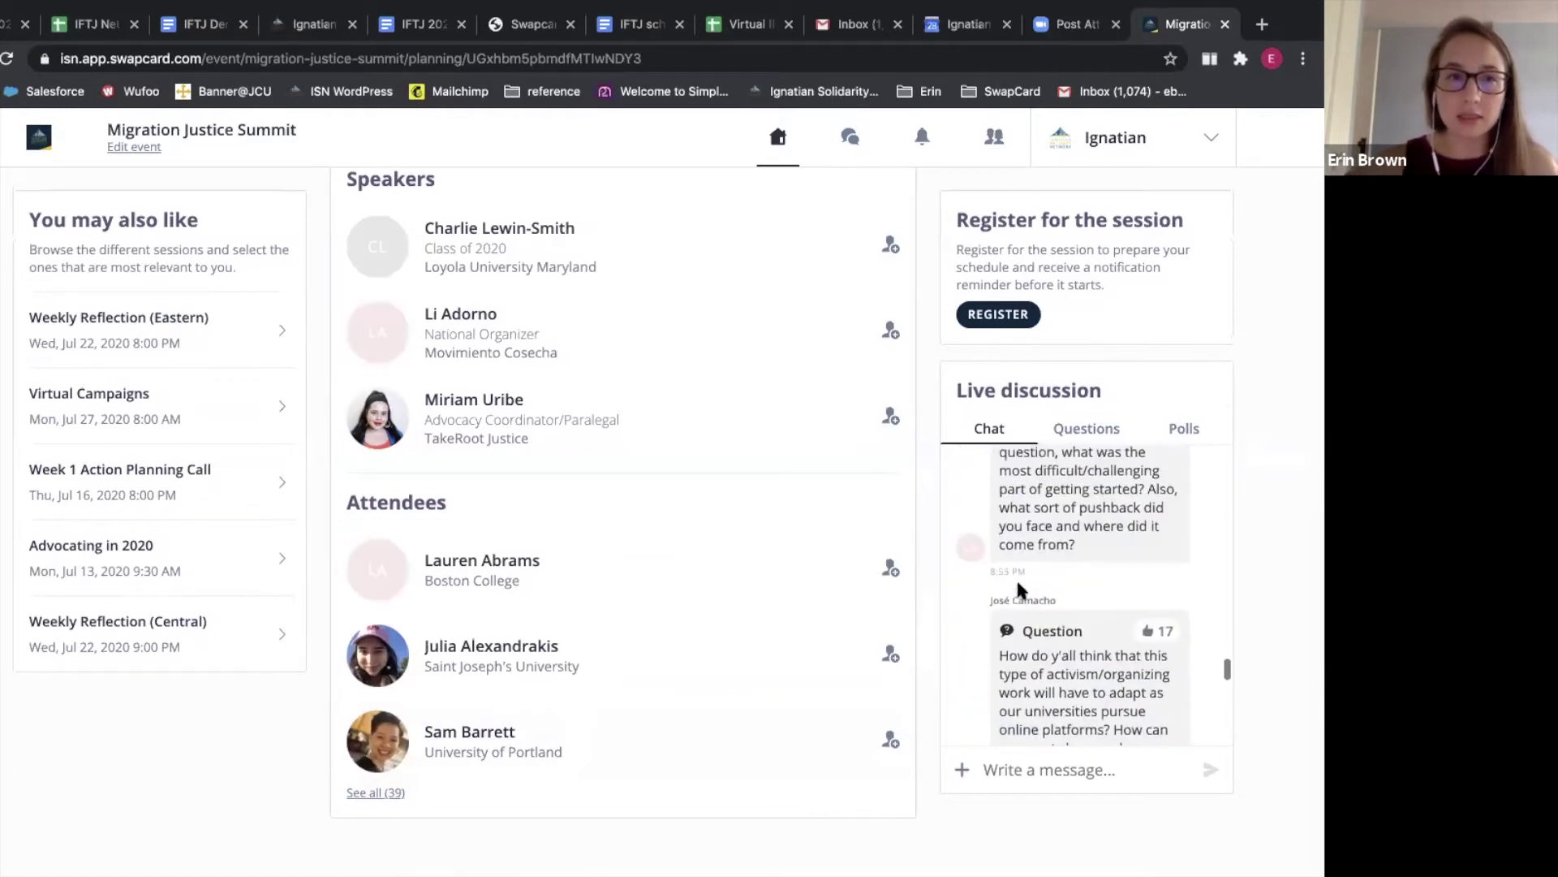
scroll(1020, 587, "down", 5)
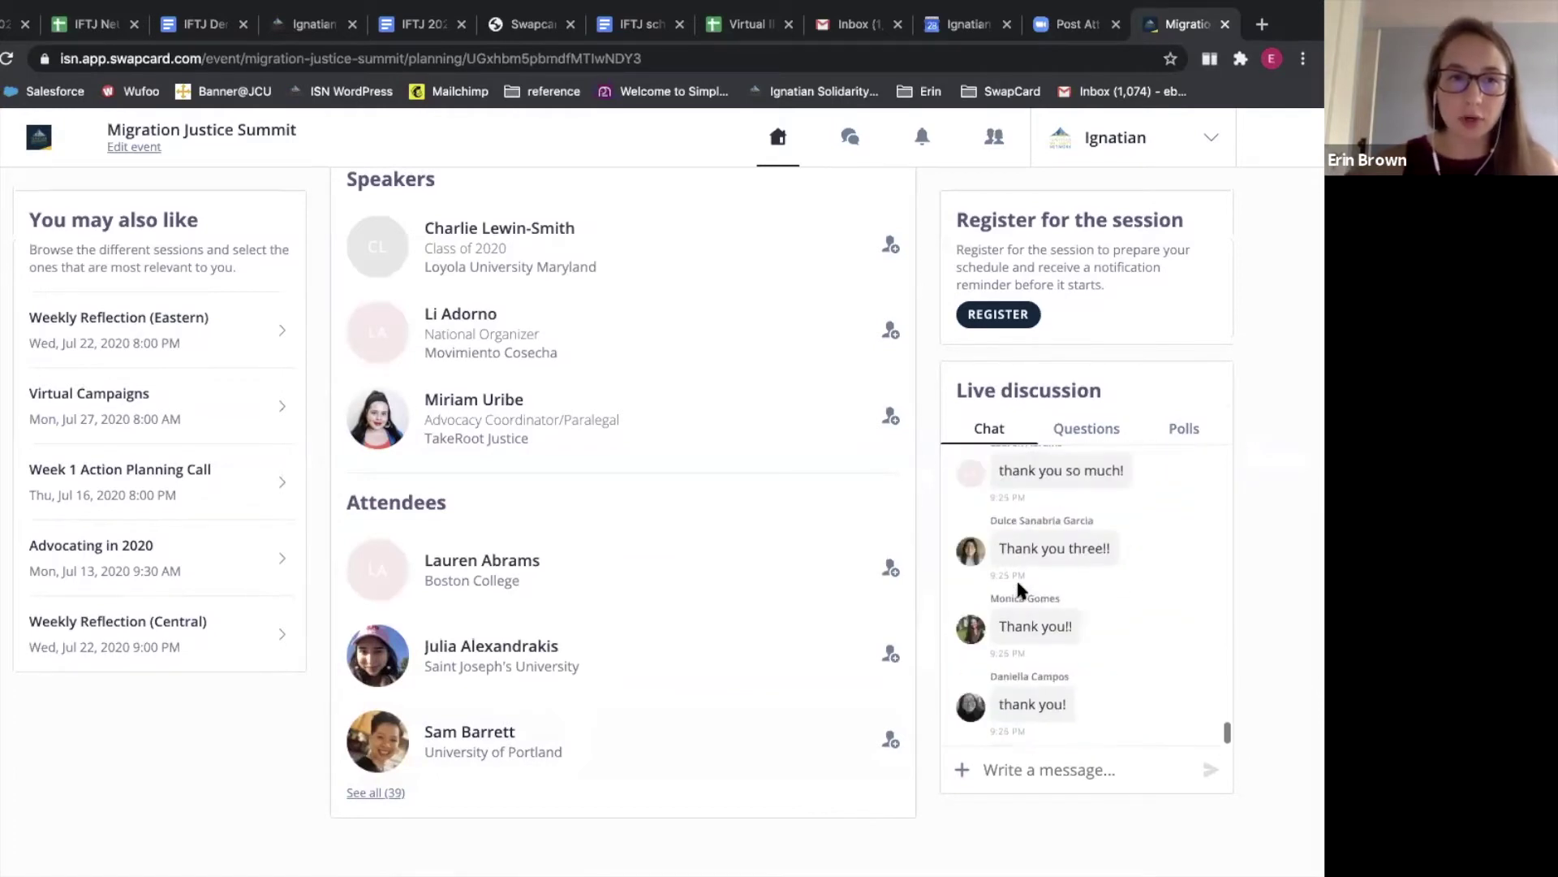
left_click(1093, 435)
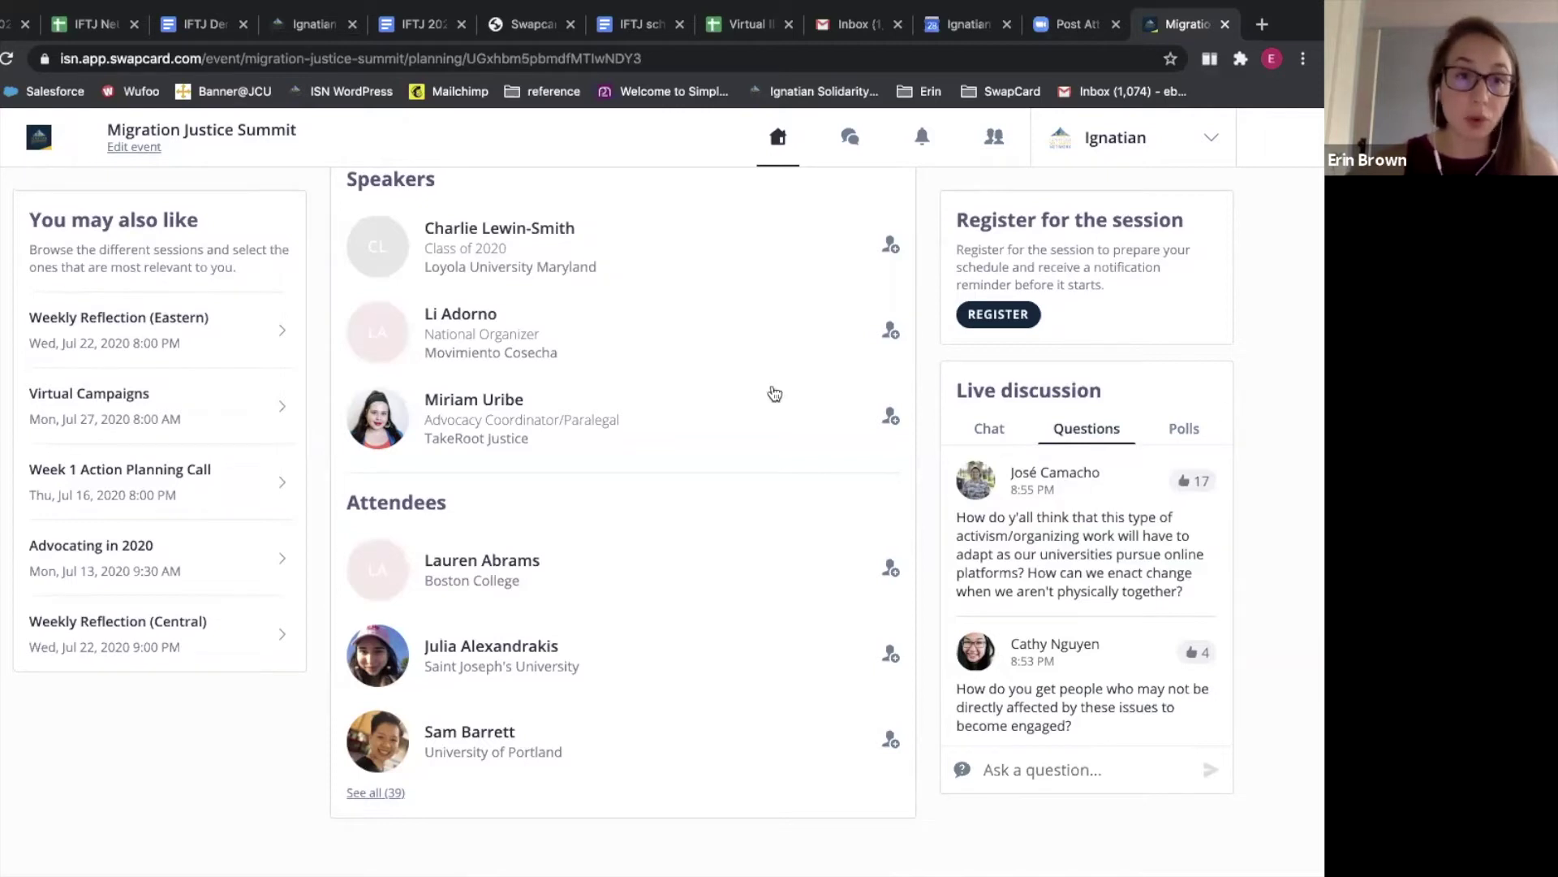
Return to the summit schedule and close the floating broadcast video
scroll(566, 363, "up", 1)
scroll(566, 363, "up", 10)
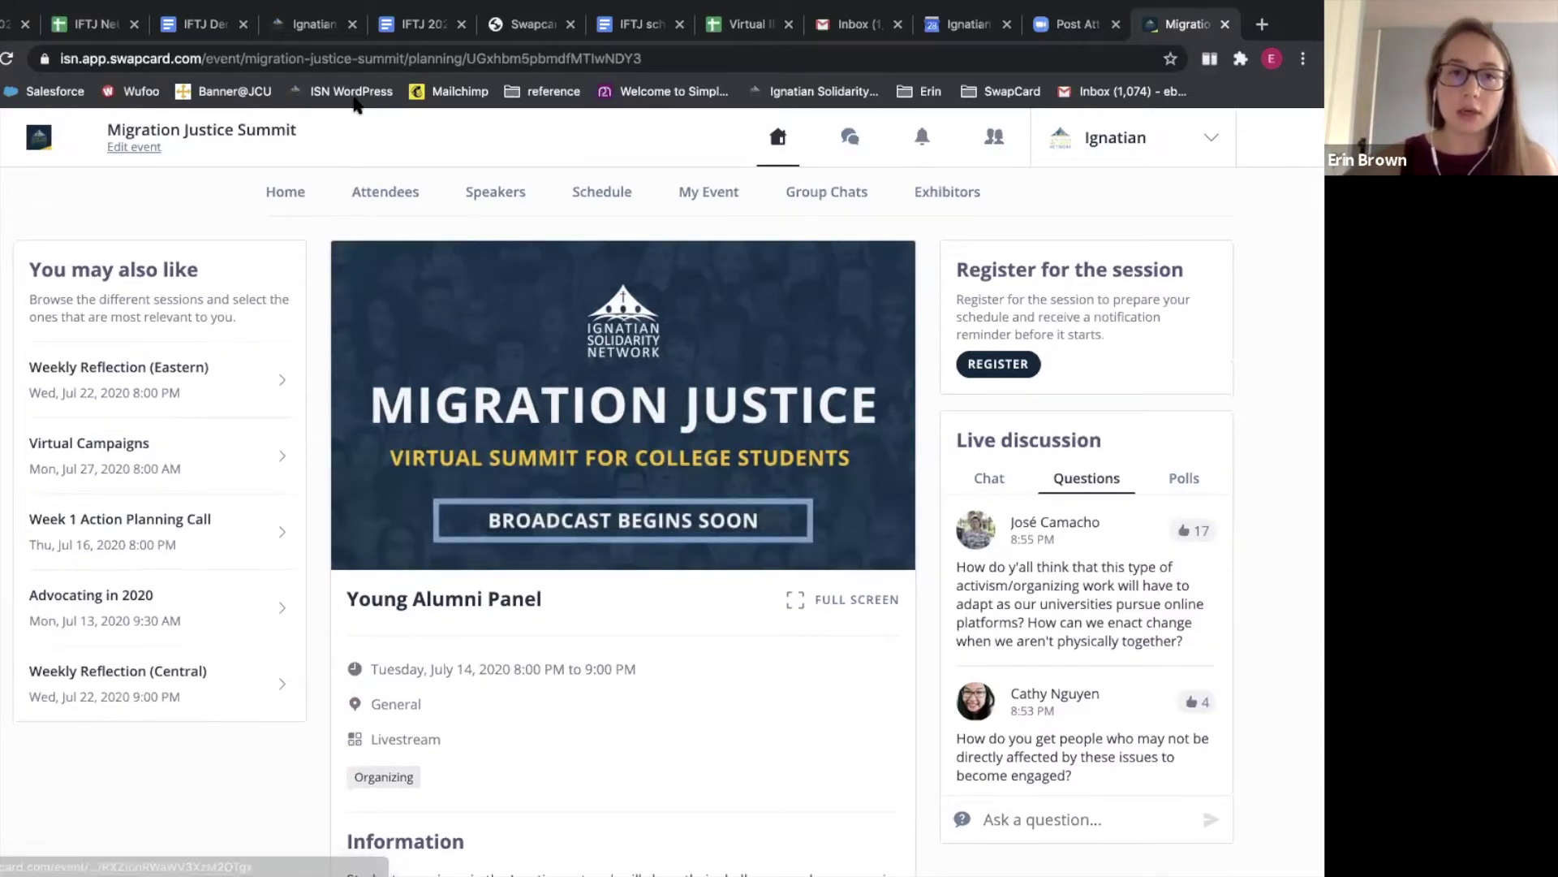
left_click(599, 193)
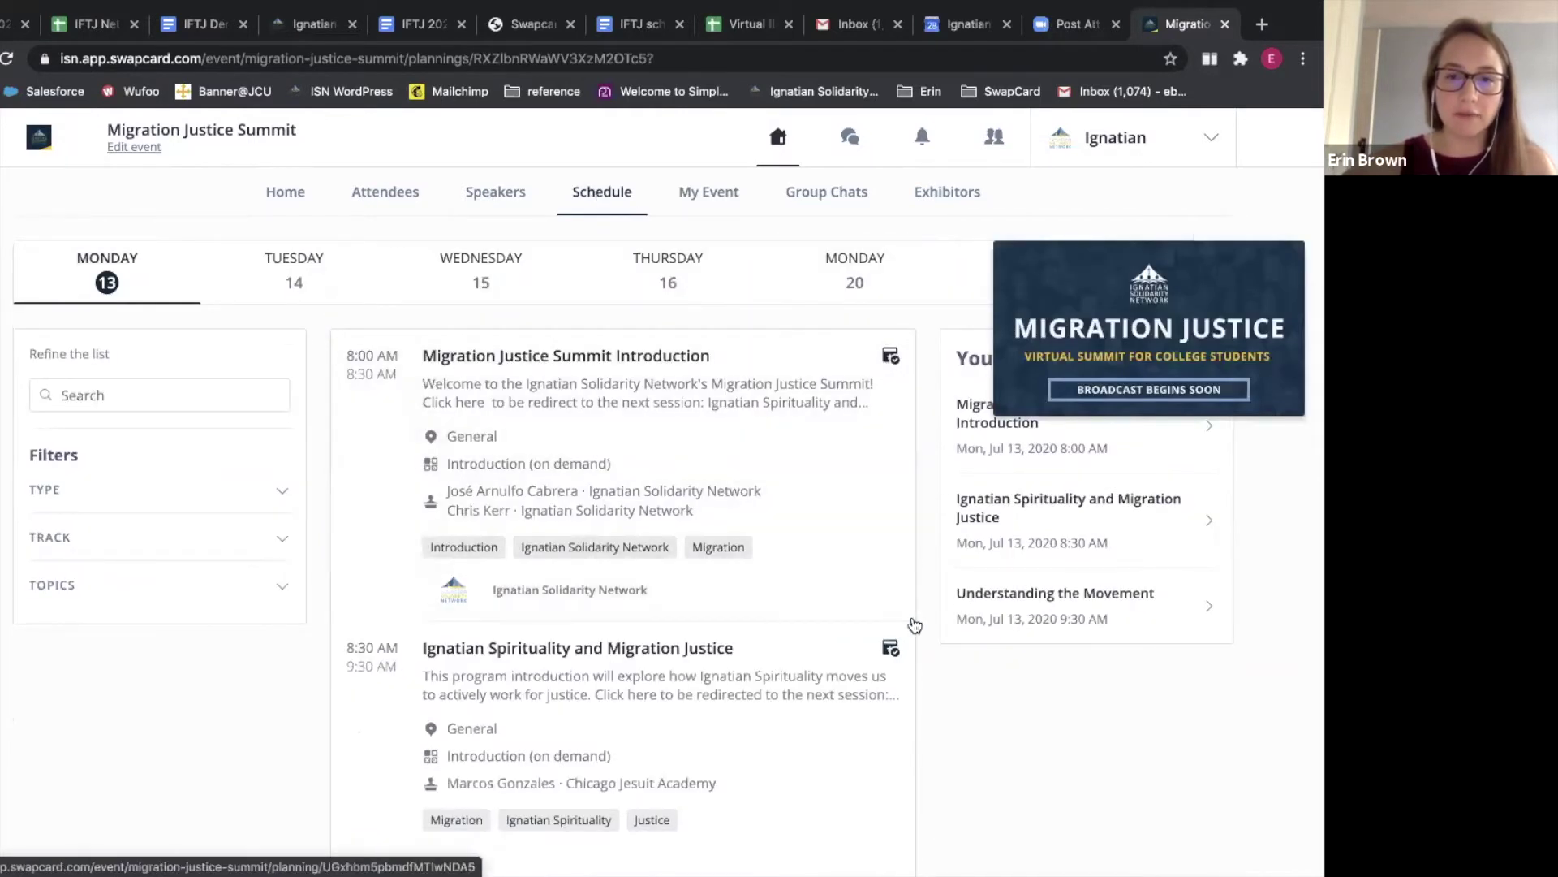
left_click(1283, 263)
Open the My Event section and review the sessions saved in the personal schedule
left_click(704, 197)
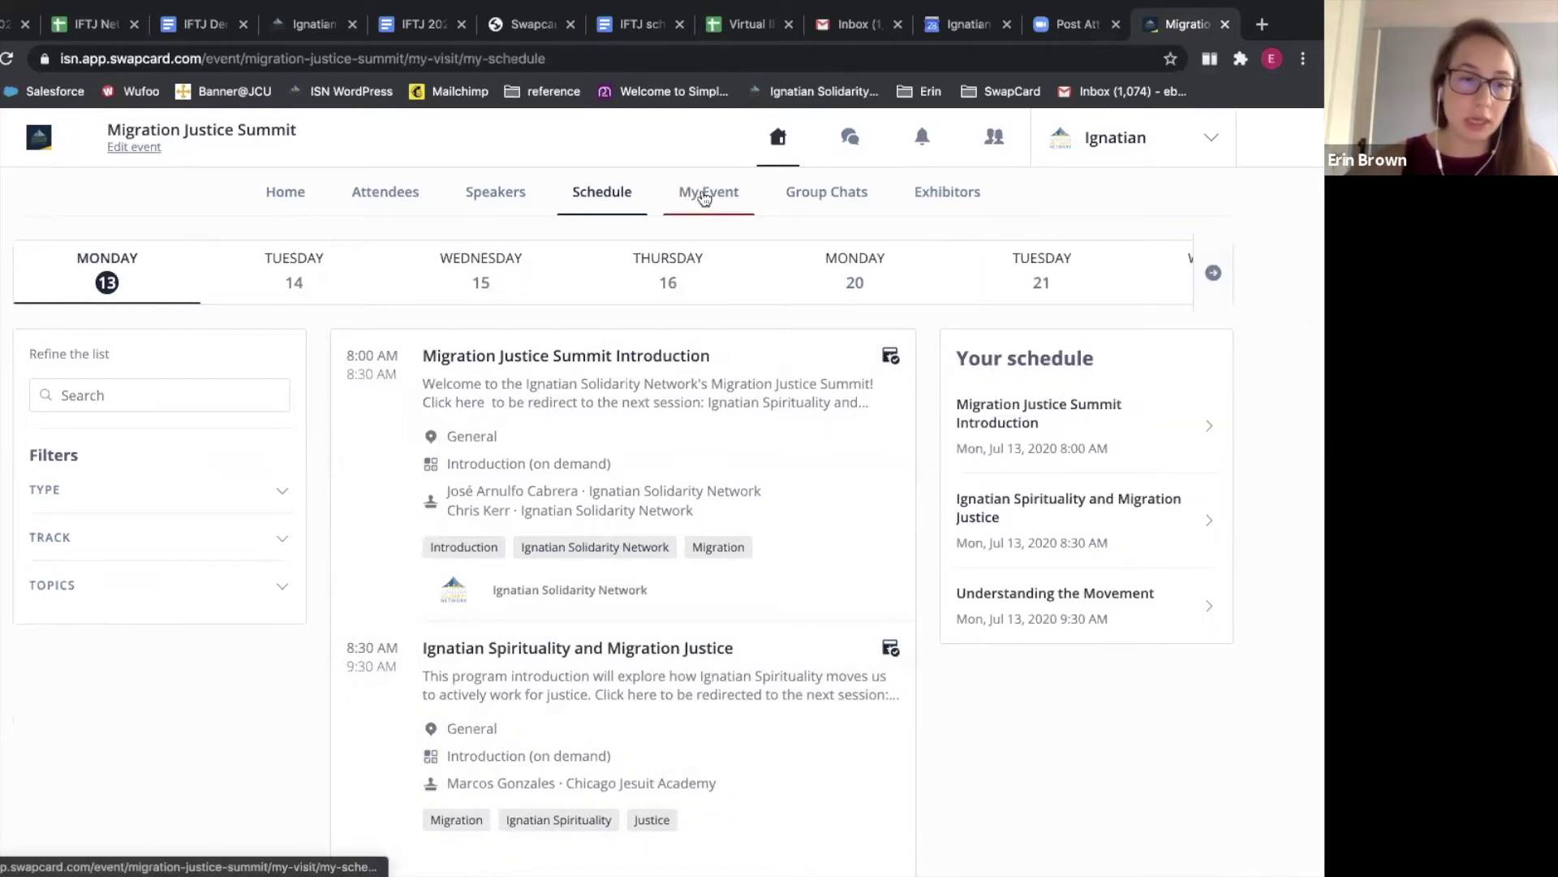
scroll(709, 548, "down", 1)
scroll(710, 548, "down", 2)
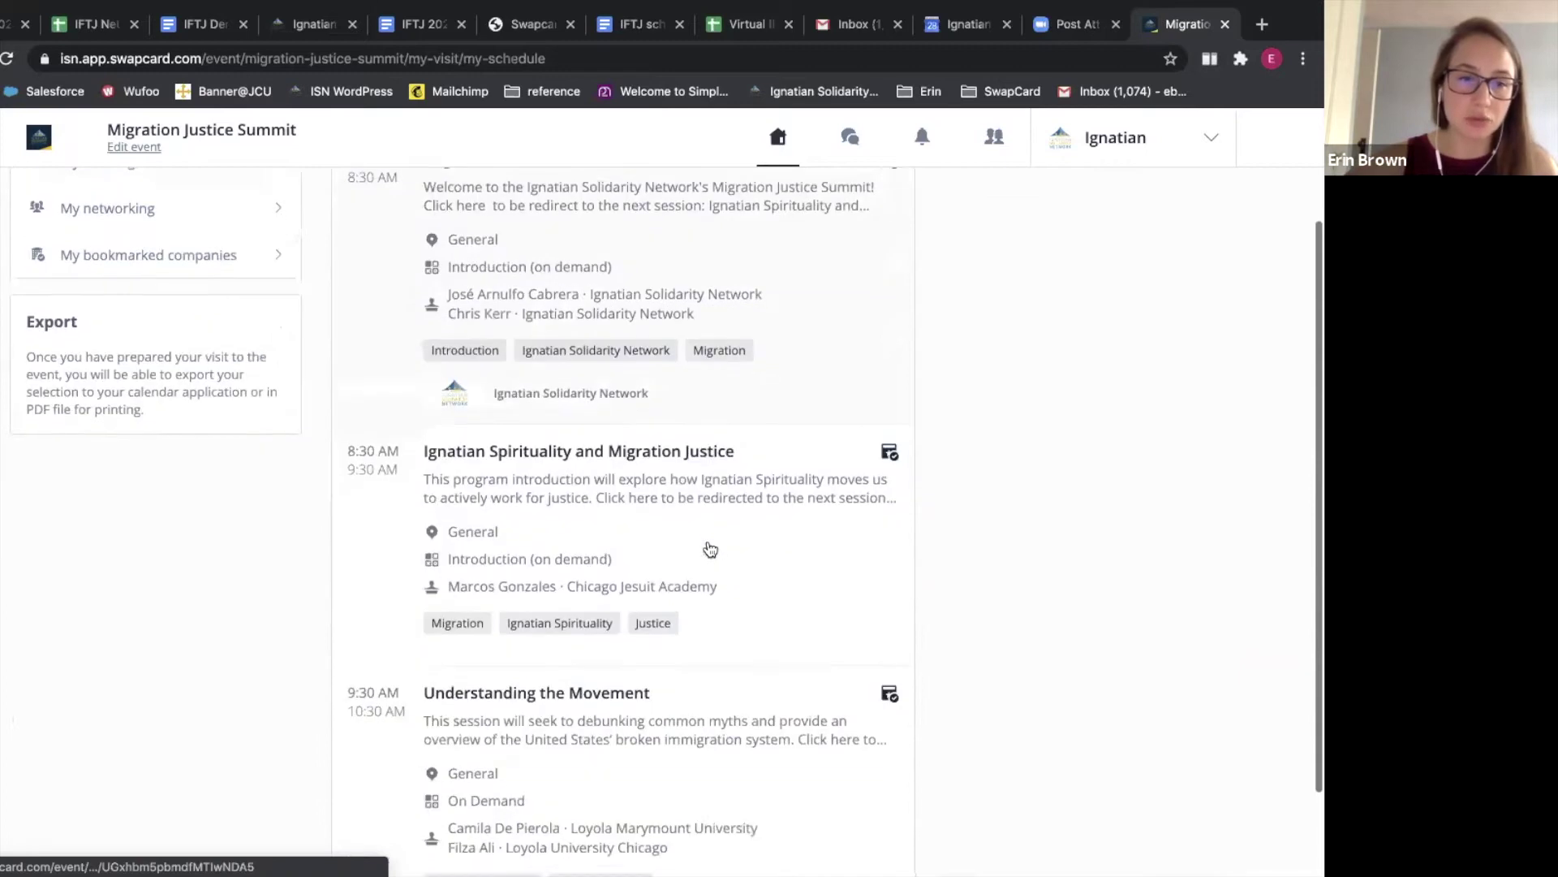
scroll(710, 550, "down", 1)
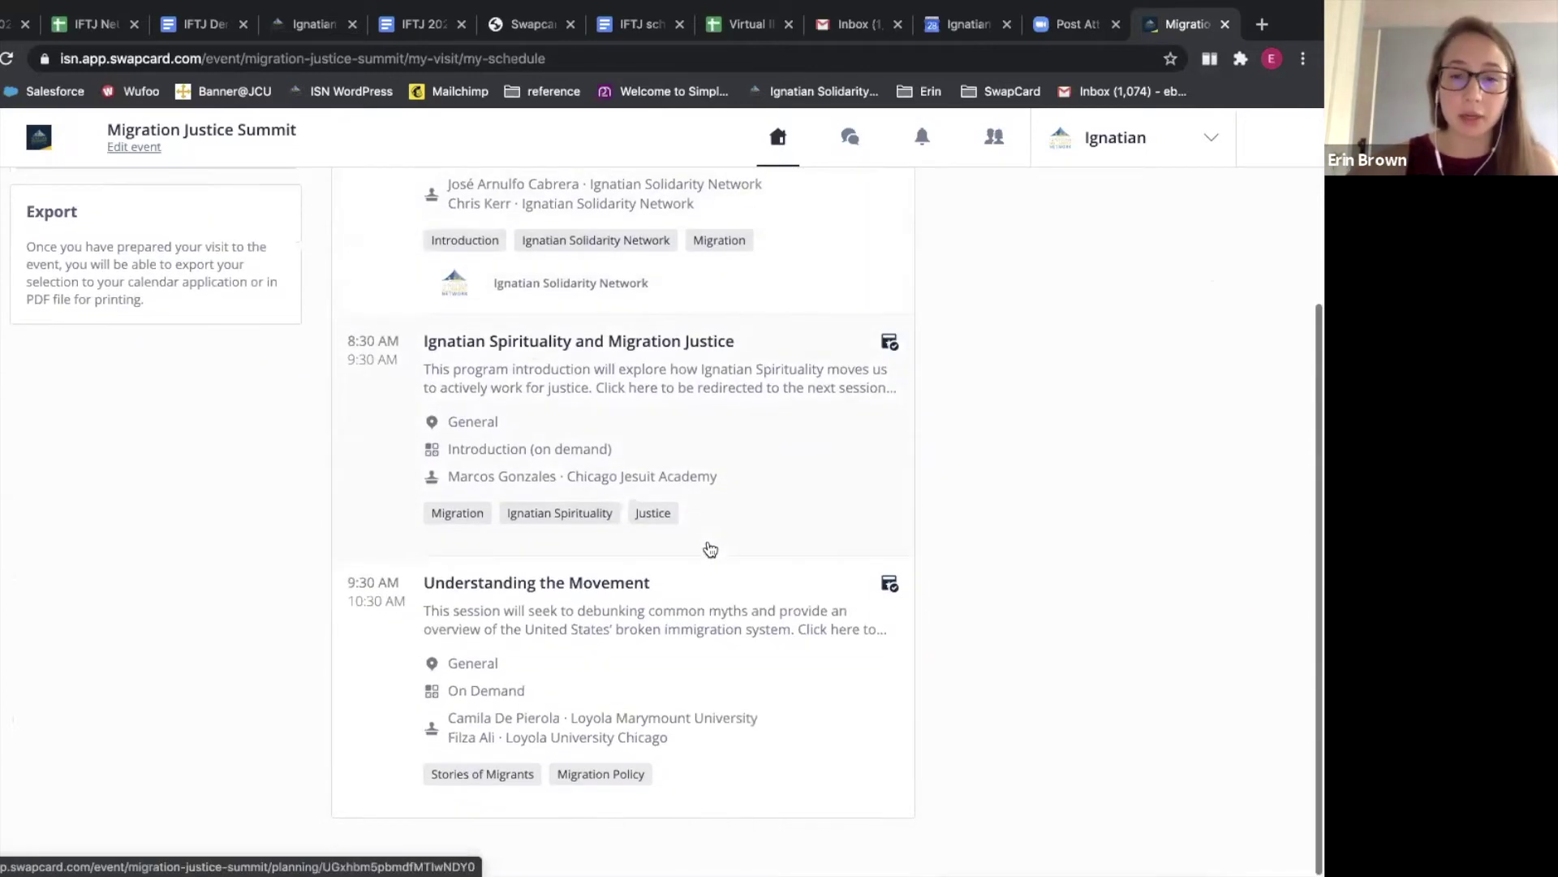
scroll(711, 550, "up", 3)
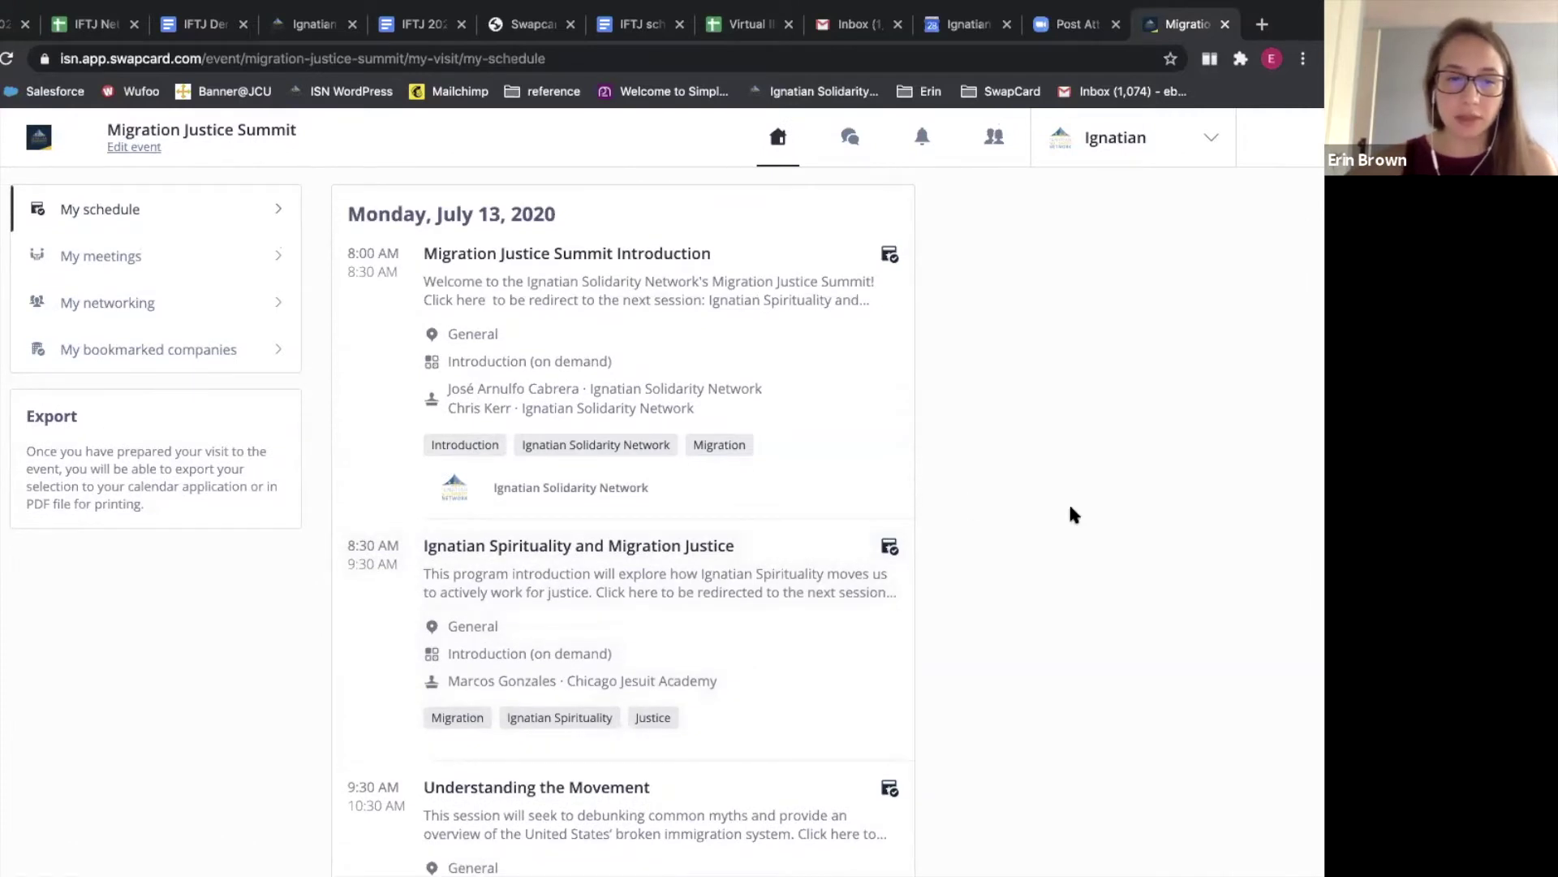
scroll(1069, 507, "down", 1)
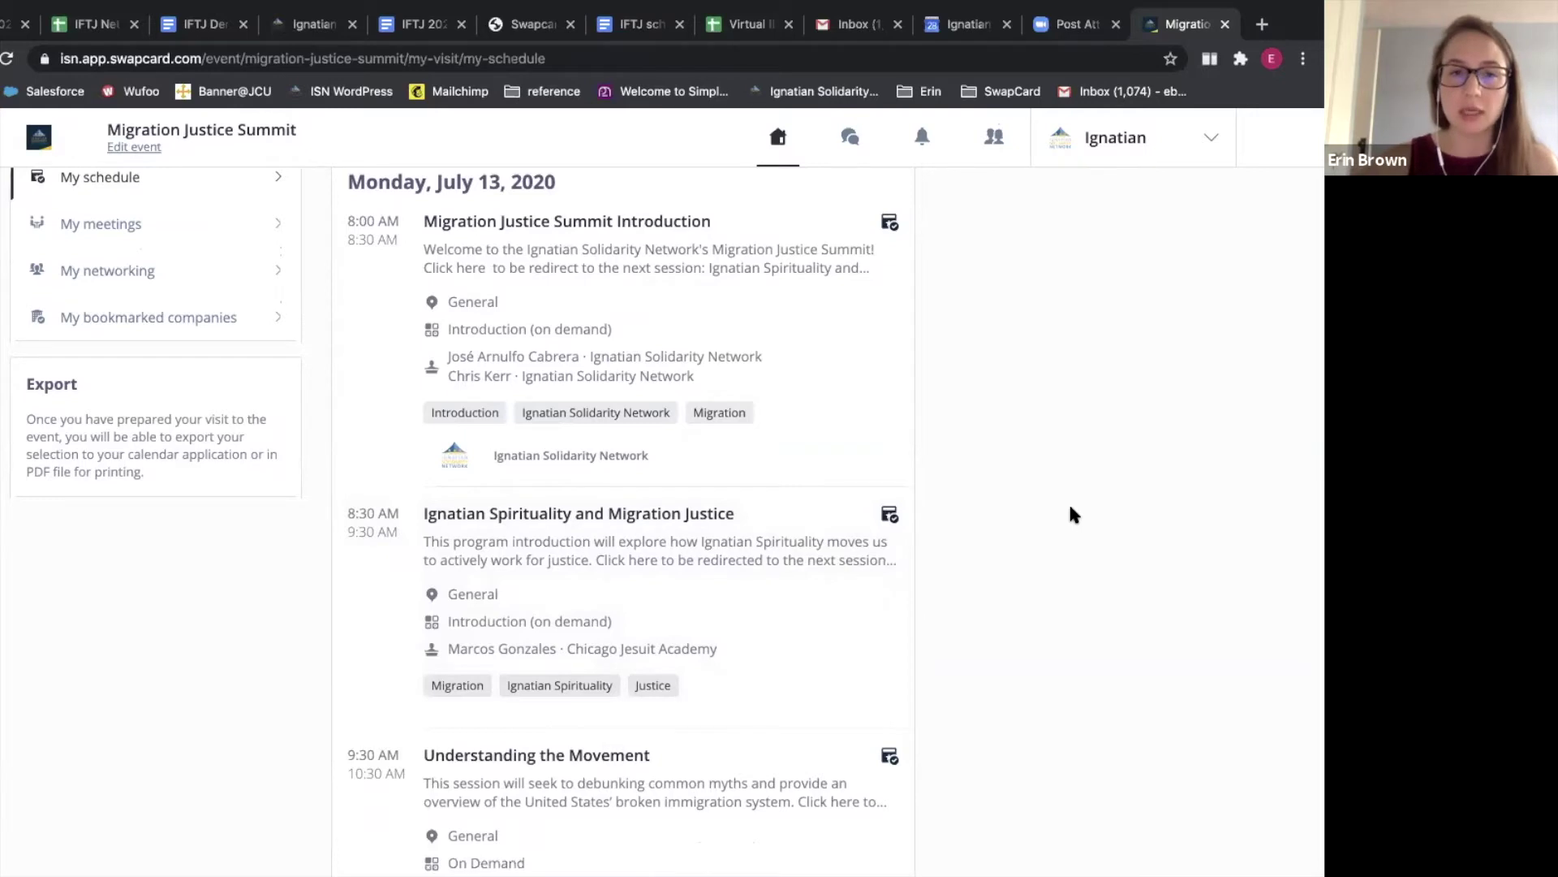
scroll(1070, 508, "up", 2)
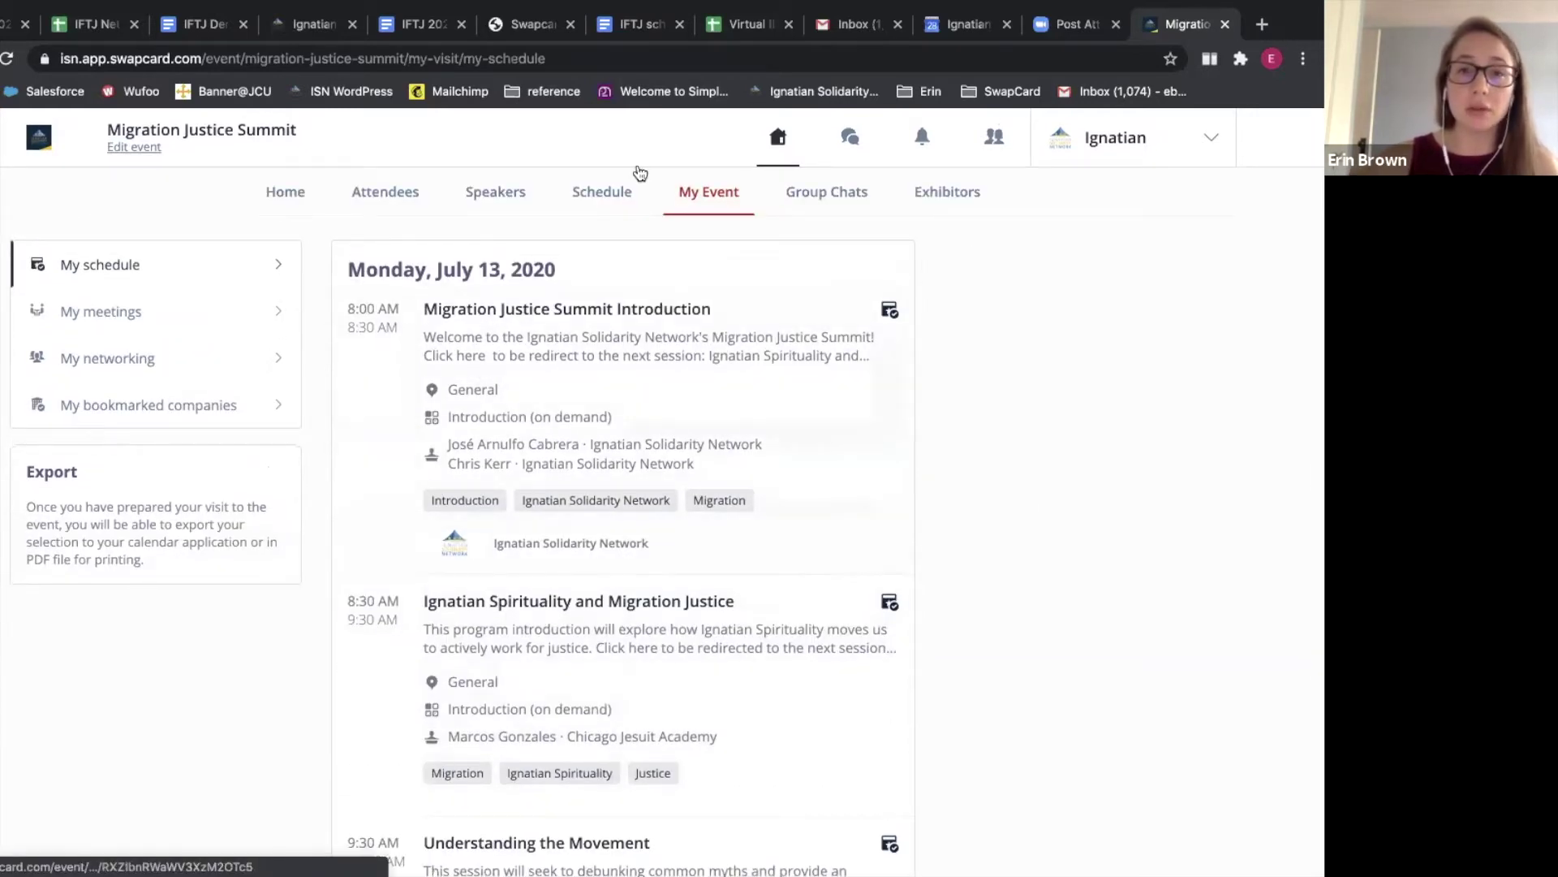
Open the event's group chats and read the introductions in the Migration Justice Summit General Chat
left_click(840, 193)
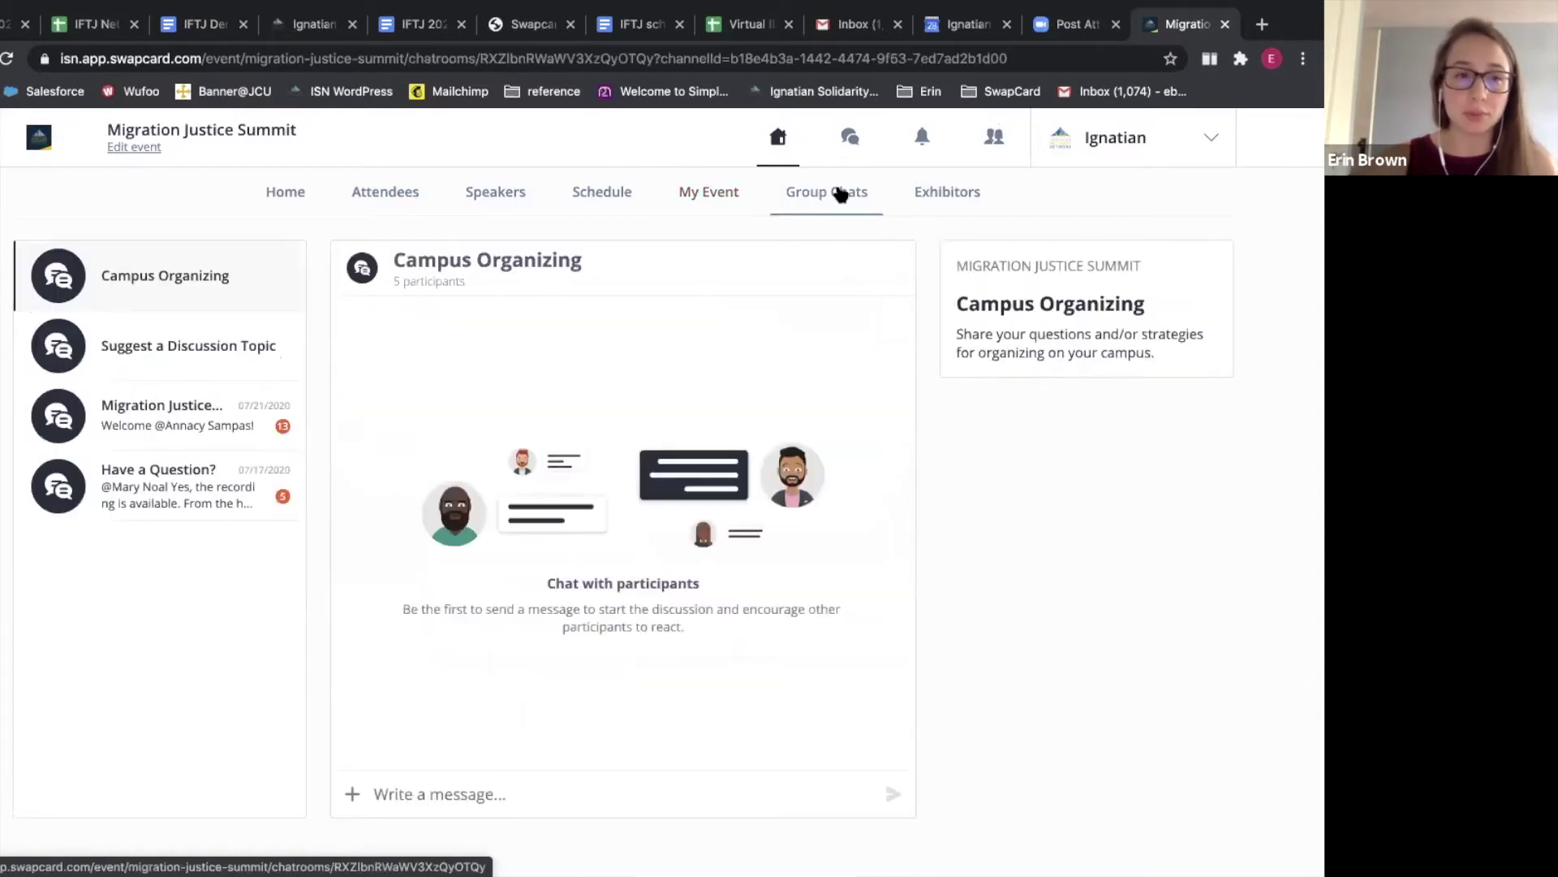
left_click(167, 417)
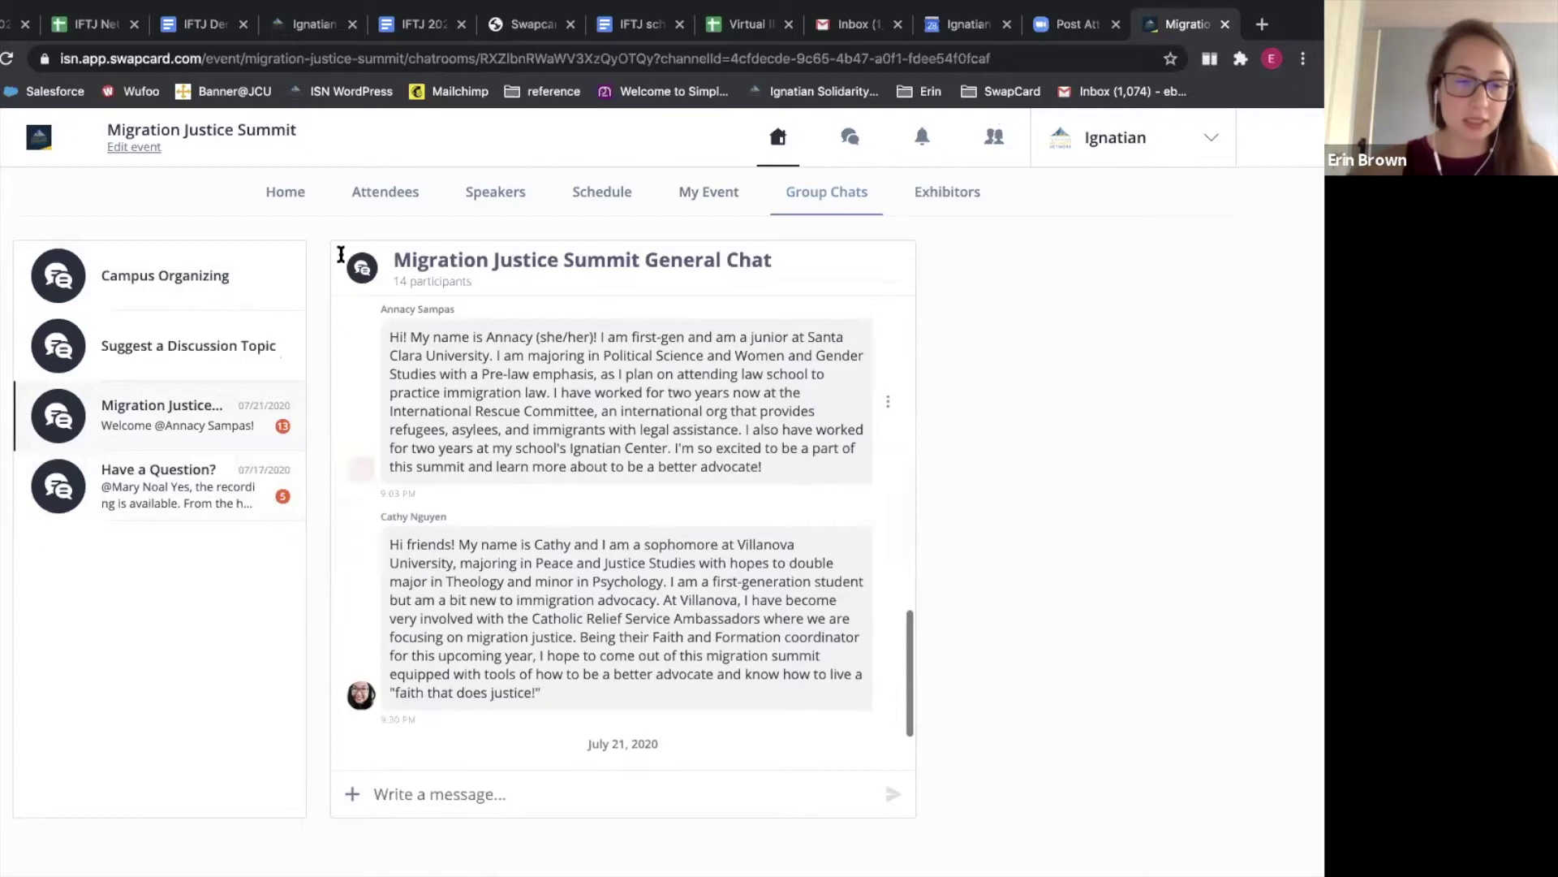
scroll(567, 351, "up", 1)
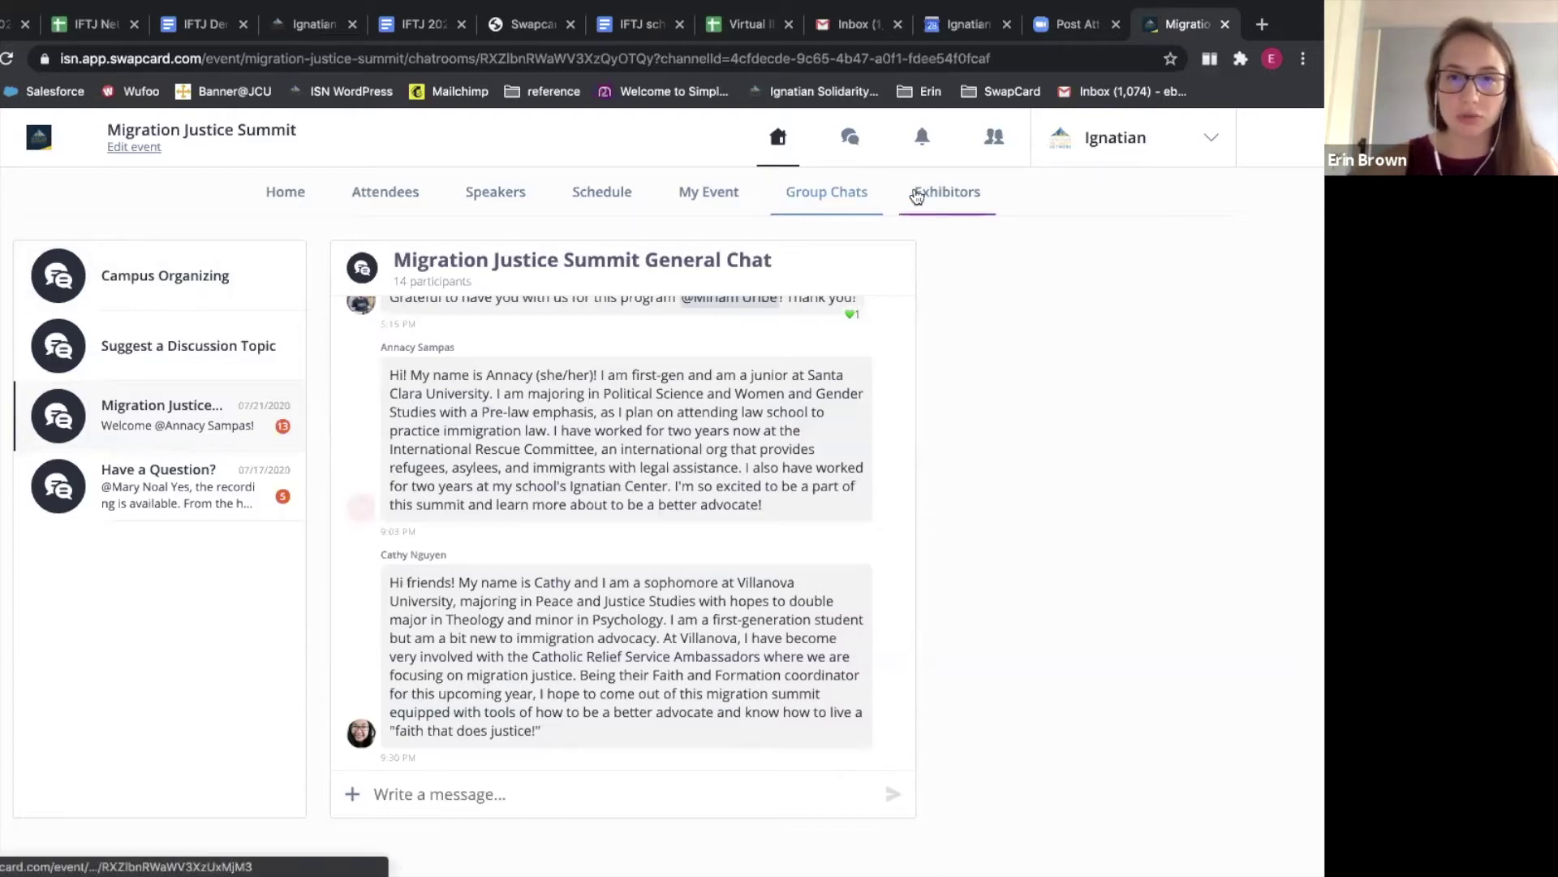
Return to the event home page and look over its video, section list and sponsor banner
left_click(276, 195)
scroll(186, 518, "down", 5)
scroll(185, 516, "down", 5)
scroll(186, 516, "up", 10)
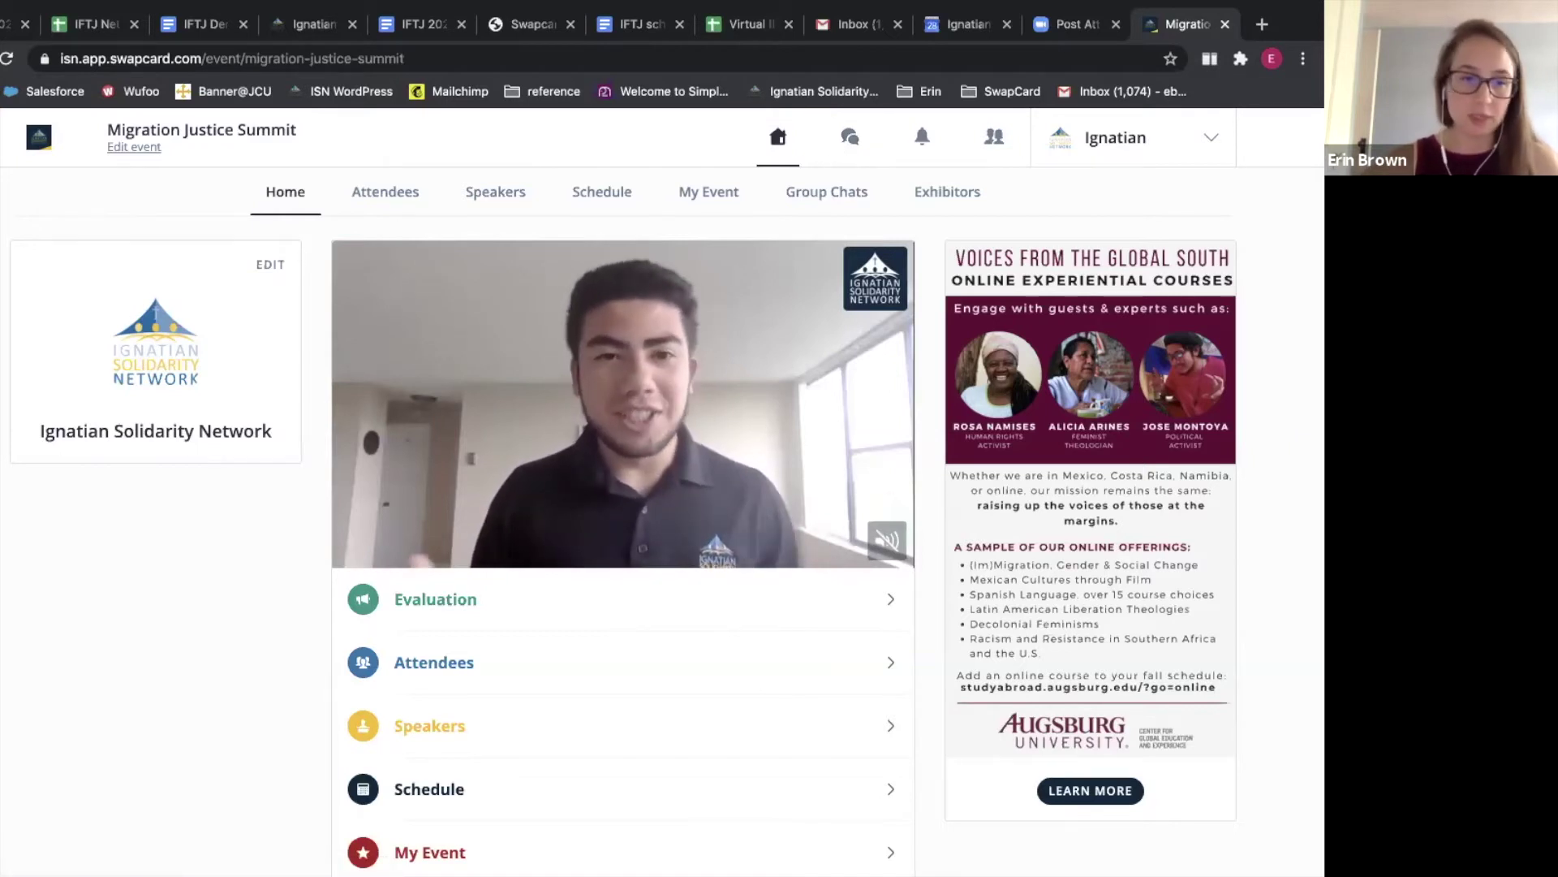
scroll(46, 391, "down", 5)
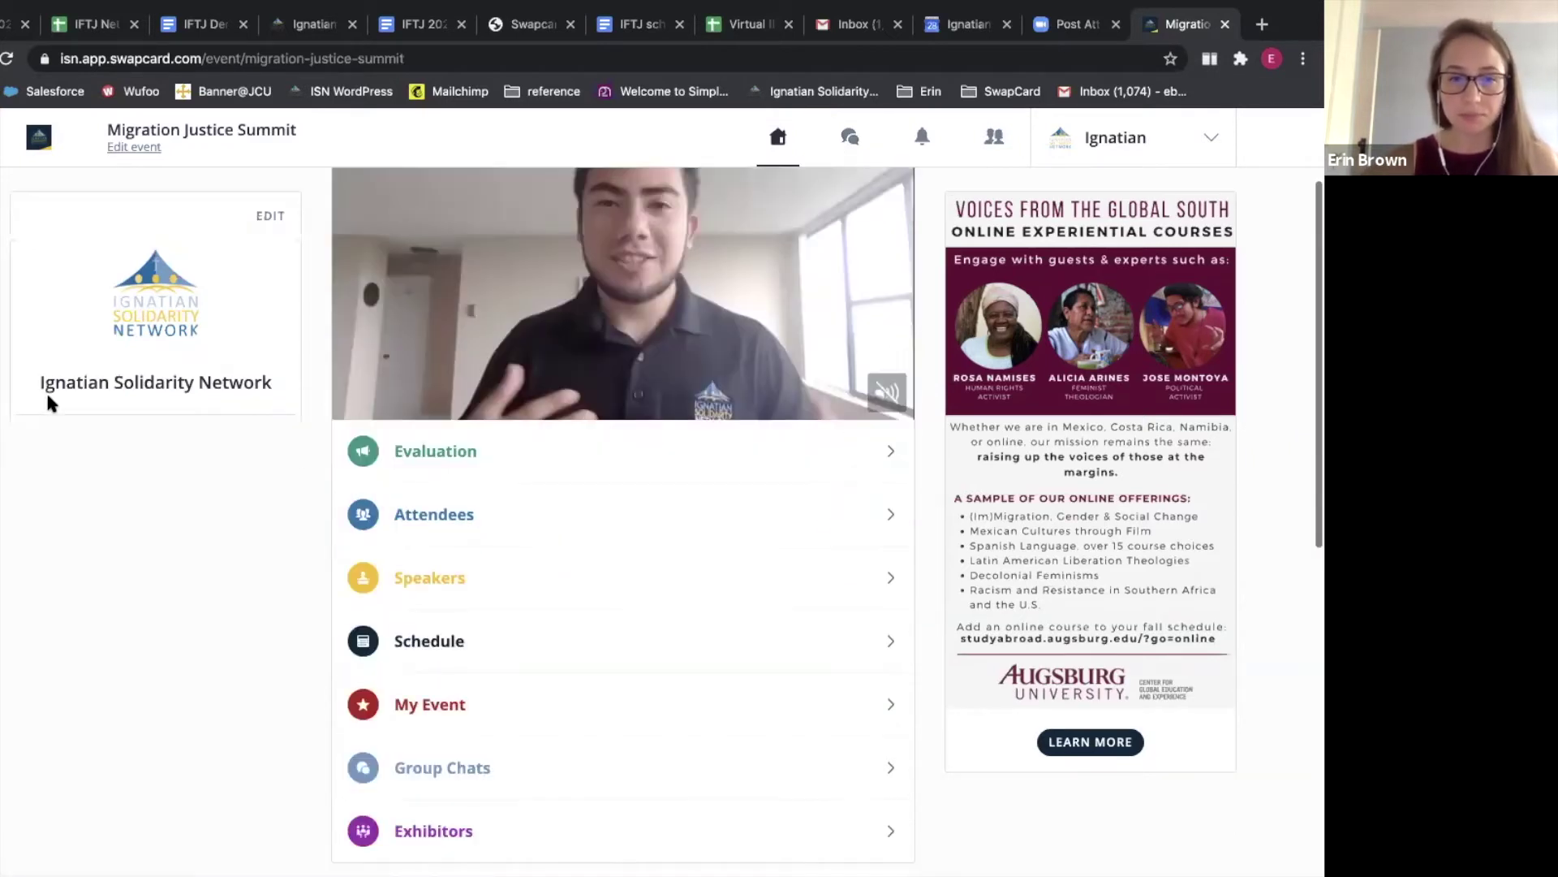
scroll(112, 386, "up", 5)
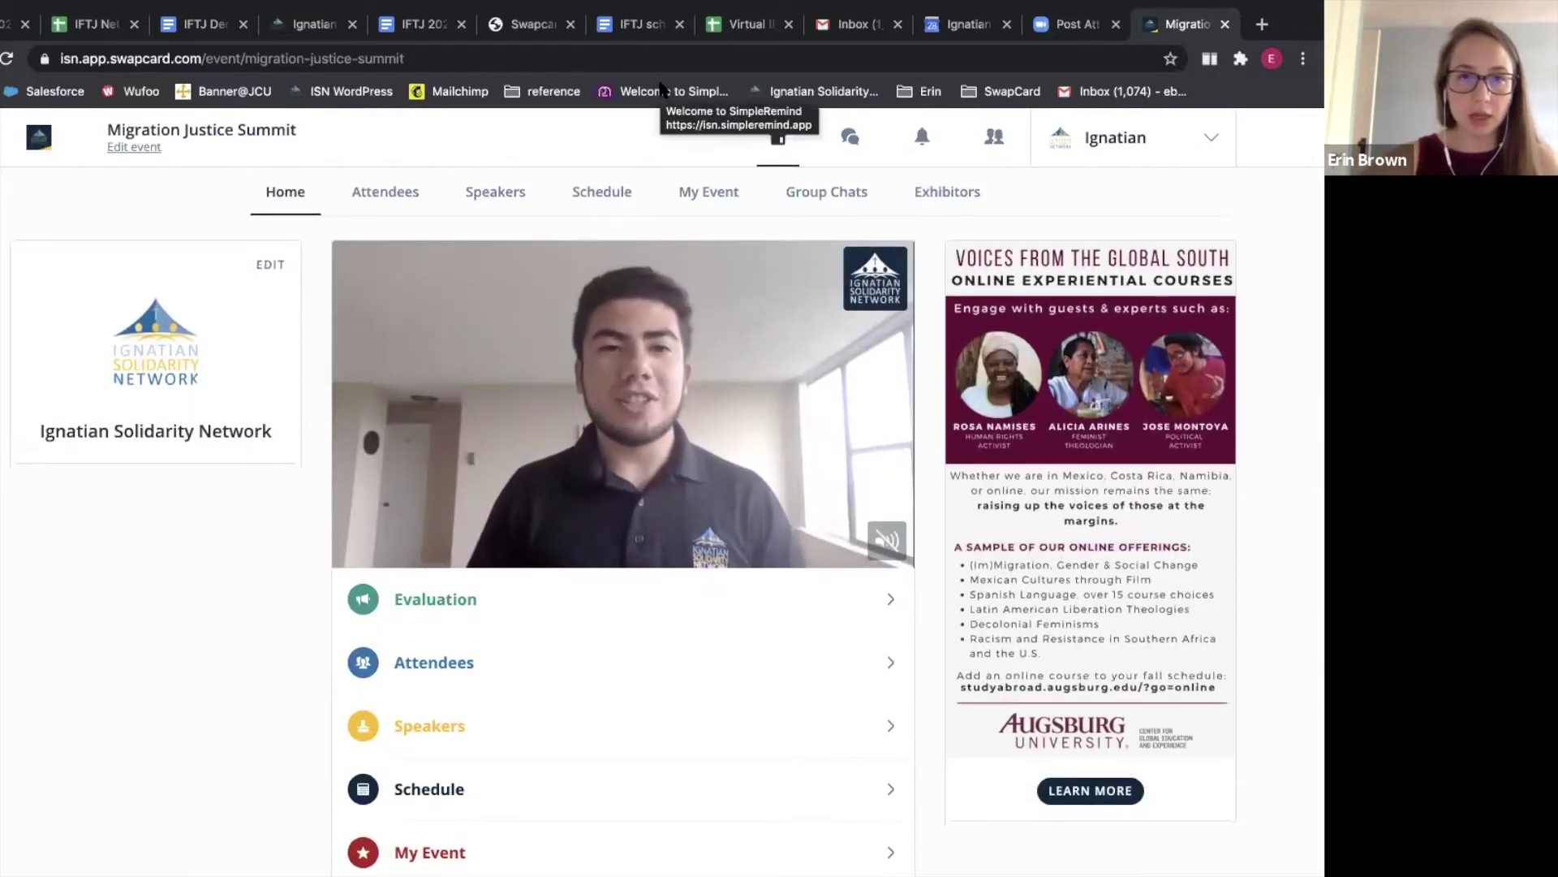
scroll(204, 478, "down", 5)
scroll(205, 487, "down", 1)
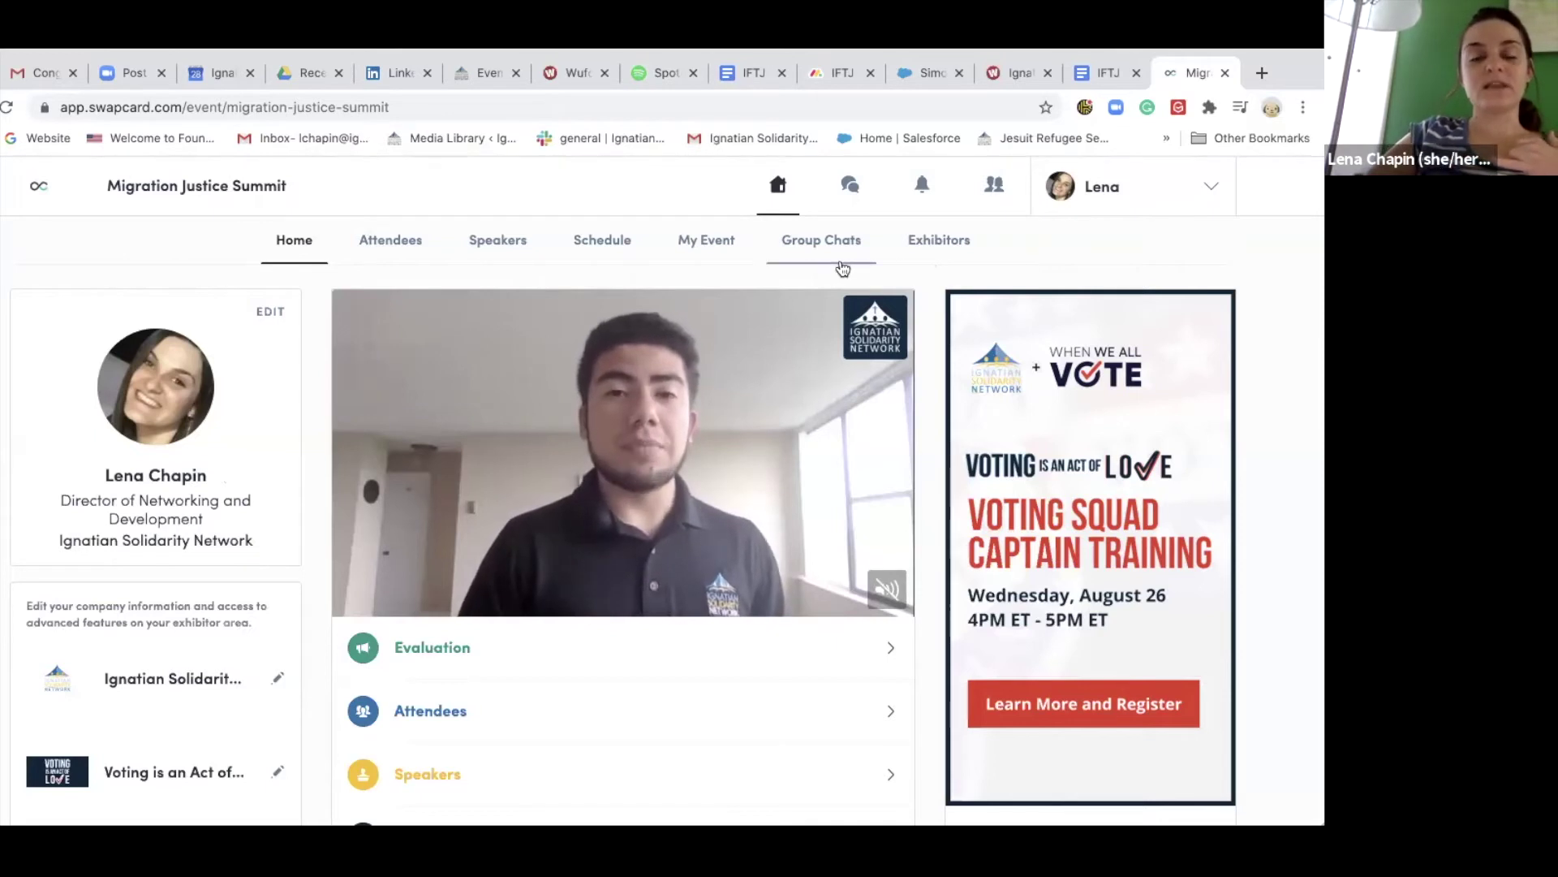
Open the summit's exhibitor list and view the Ignatian Solidarity Network exhibitor page
scroll(843, 268, "down", 2)
scroll(843, 268, "up", 2)
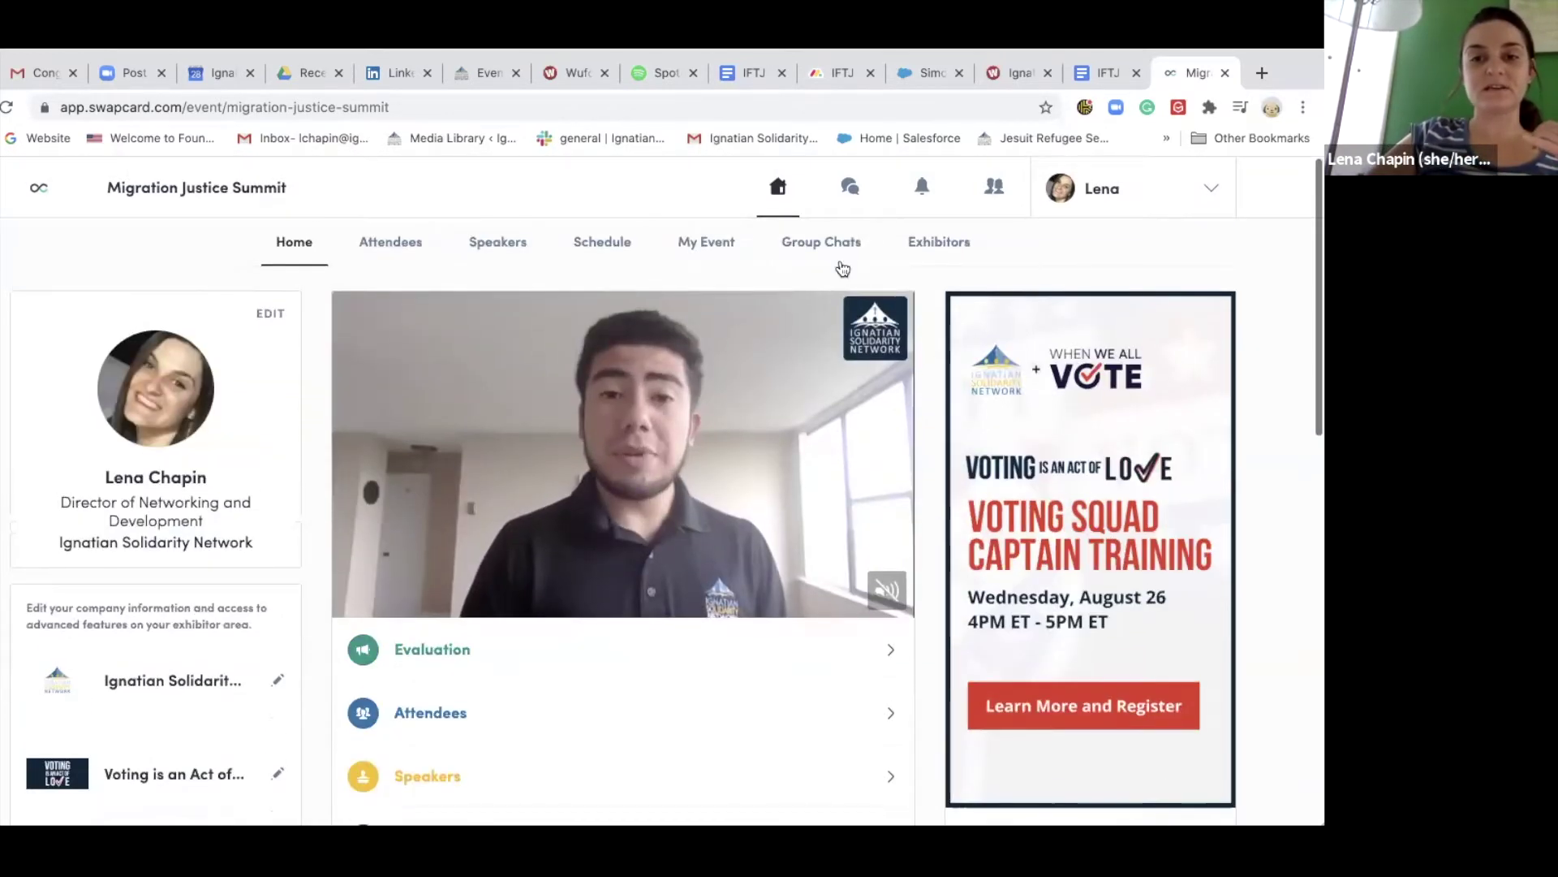
scroll(839, 264, "down", 5)
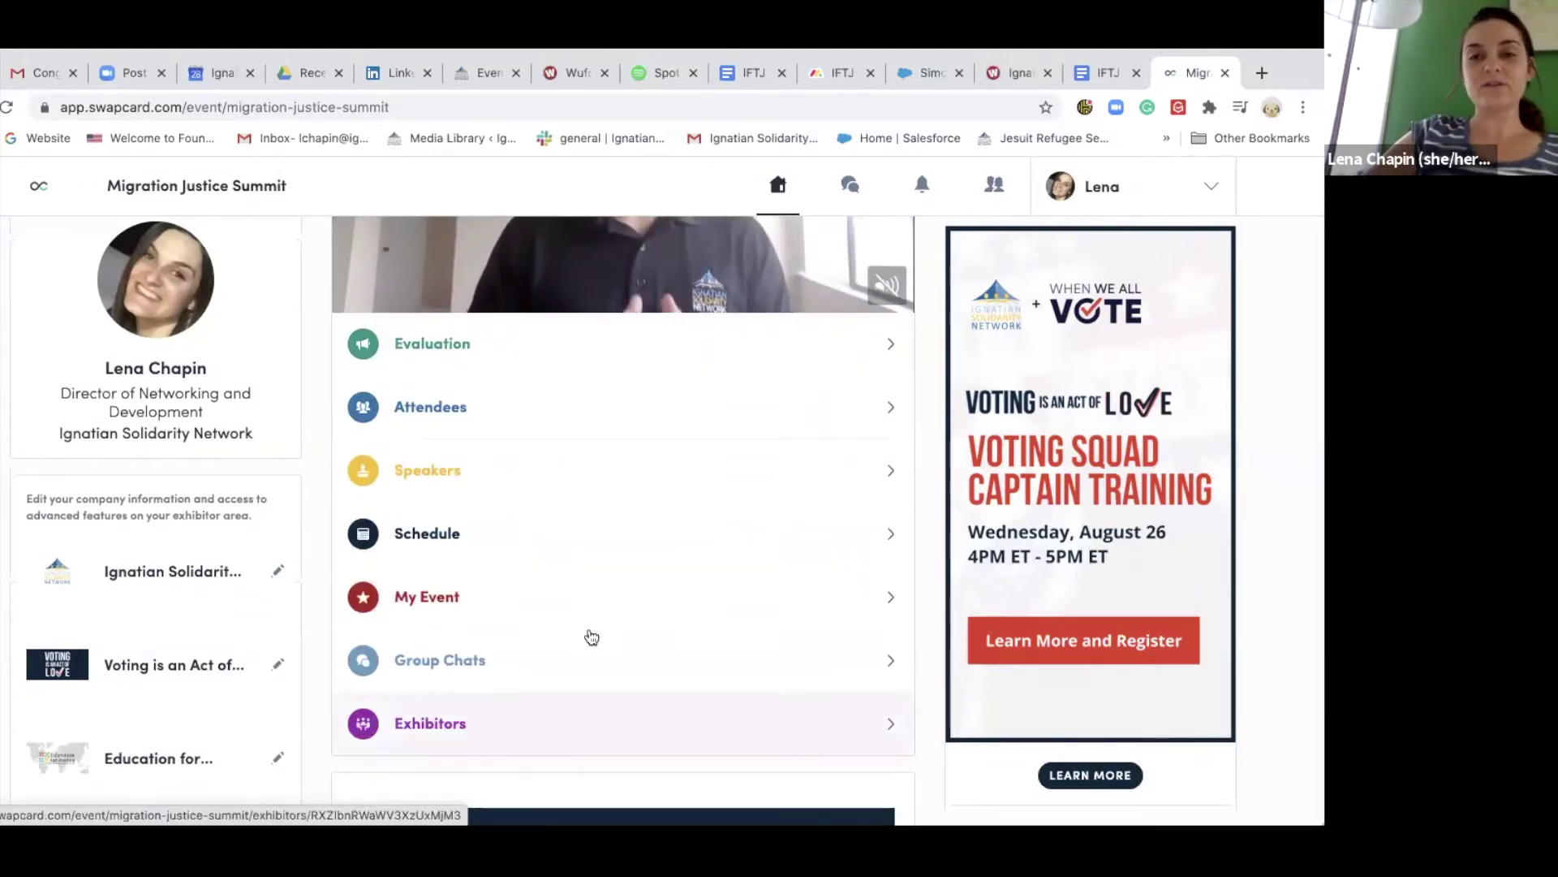
scroll(773, 475, "up", 5)
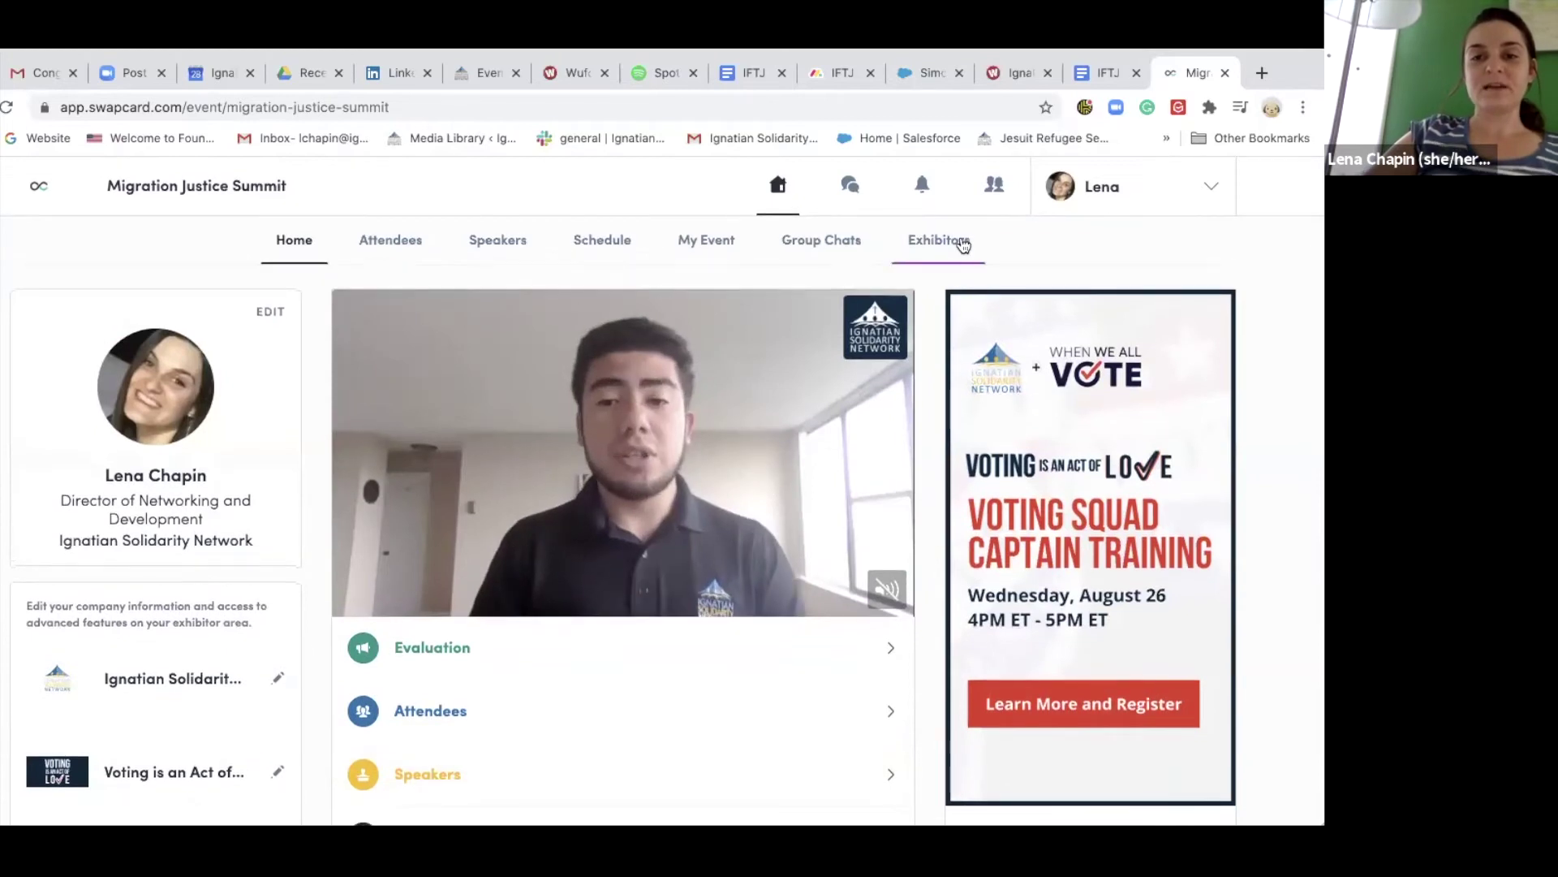
left_click(962, 243)
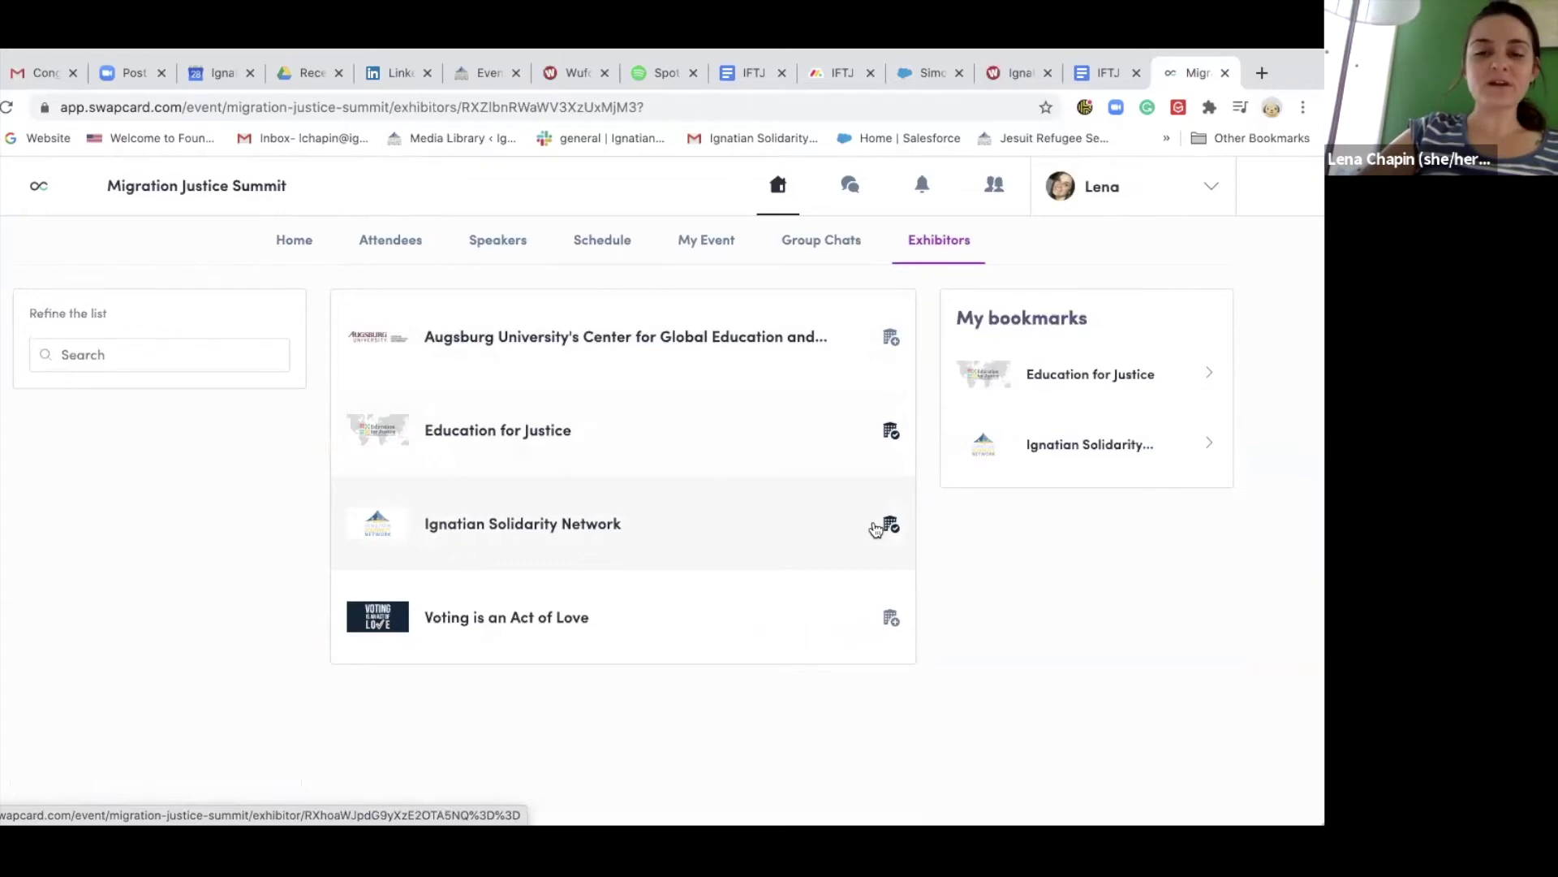
left_click(595, 525)
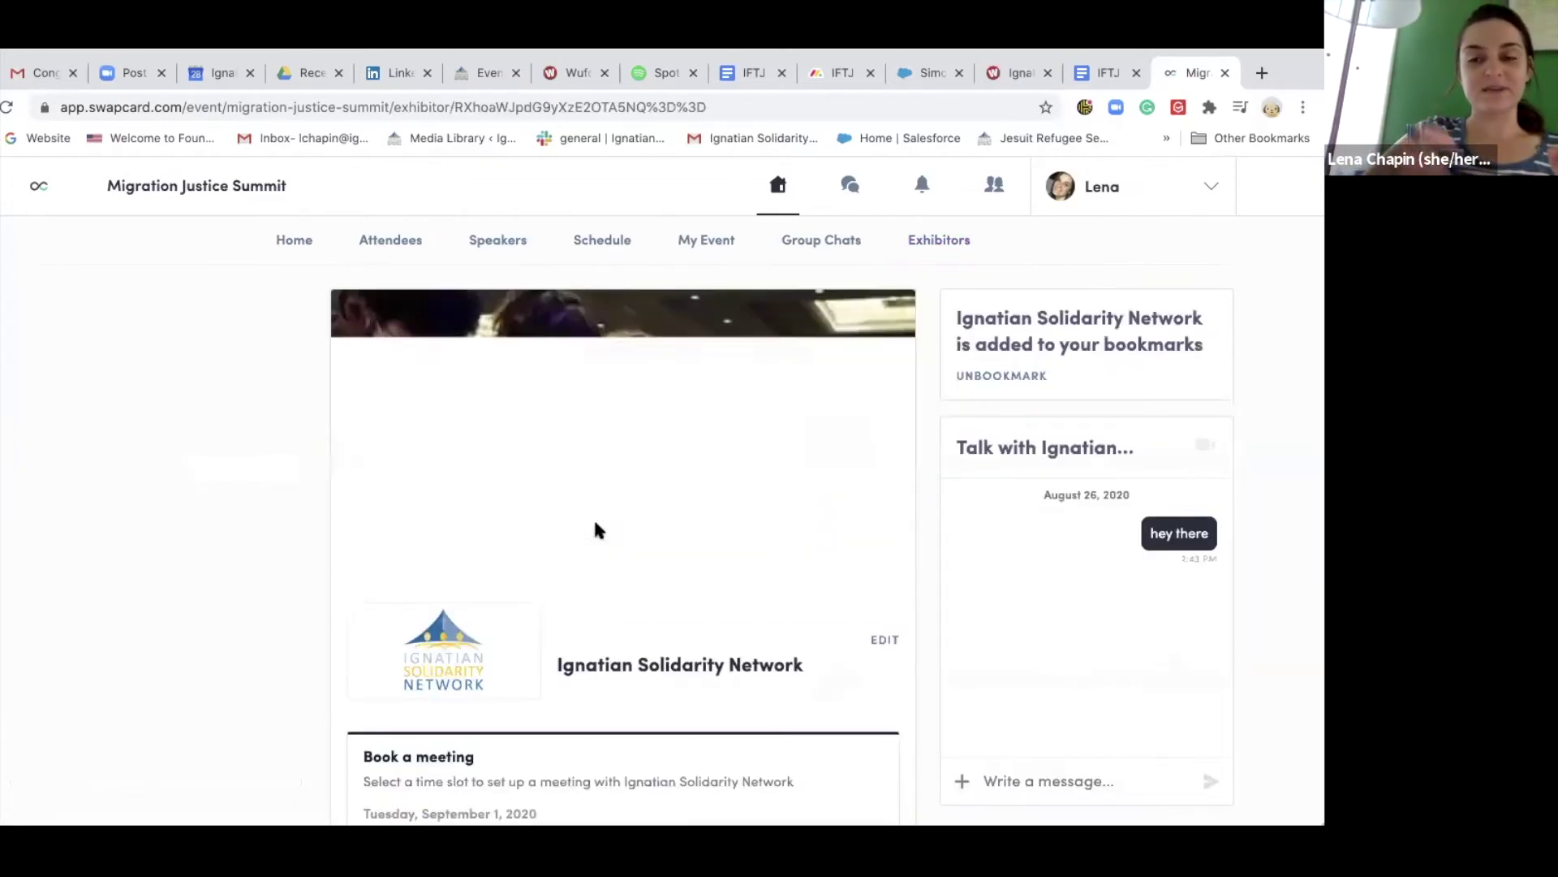
Look over the exhibitor page's meeting slots, organization information, social media links and contact details
scroll(877, 661, "down", 2)
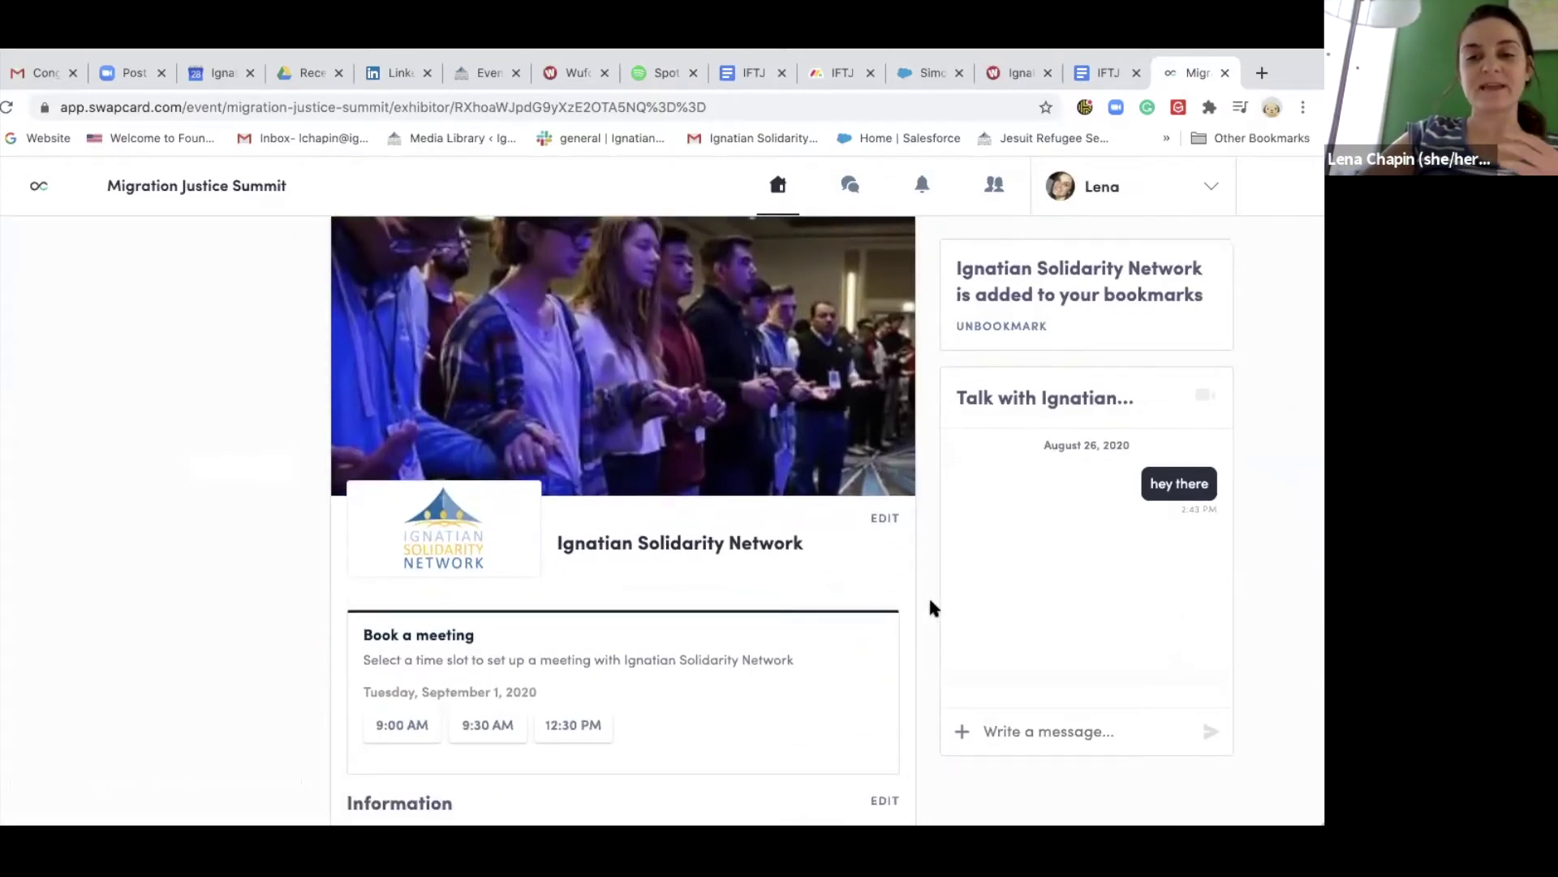
scroll(907, 602, "down", 2)
scroll(909, 602, "down", 1)
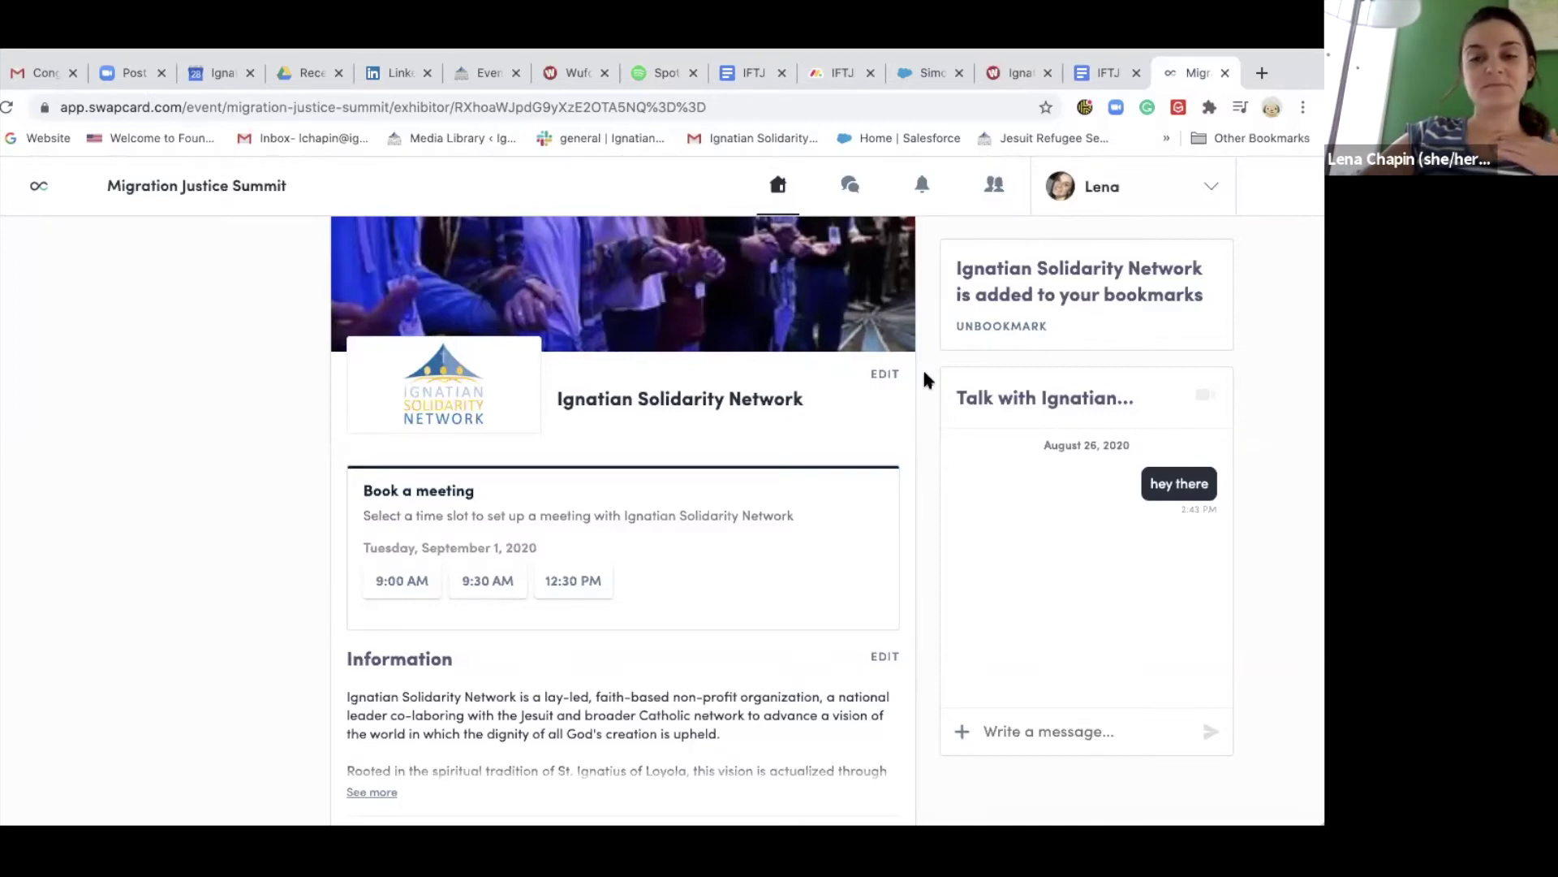
scroll(925, 377, "down", 1)
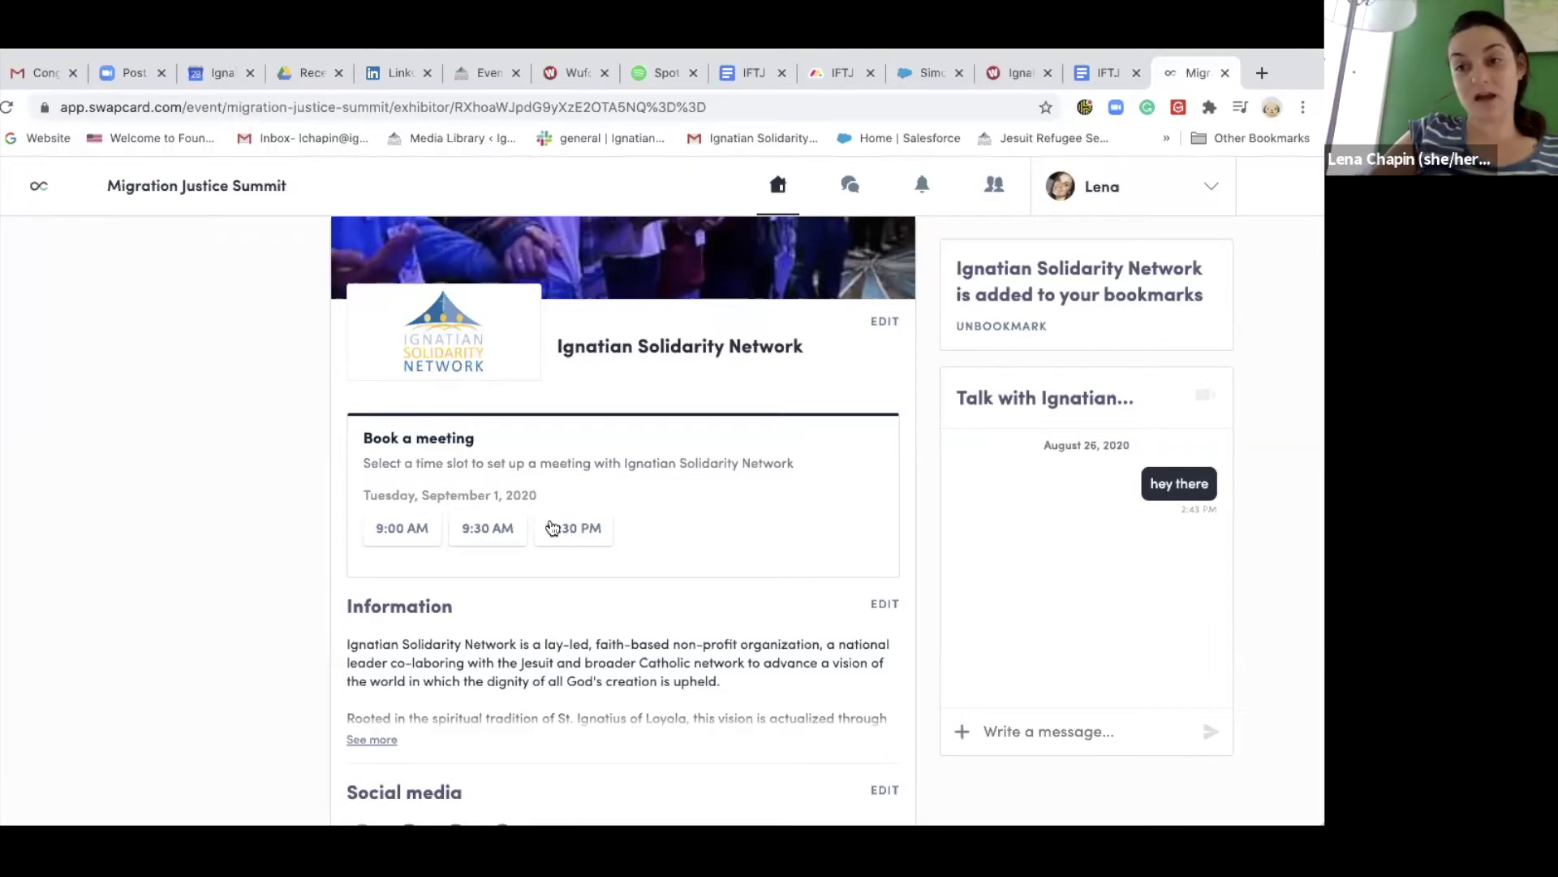
scroll(551, 528, "down", 4)
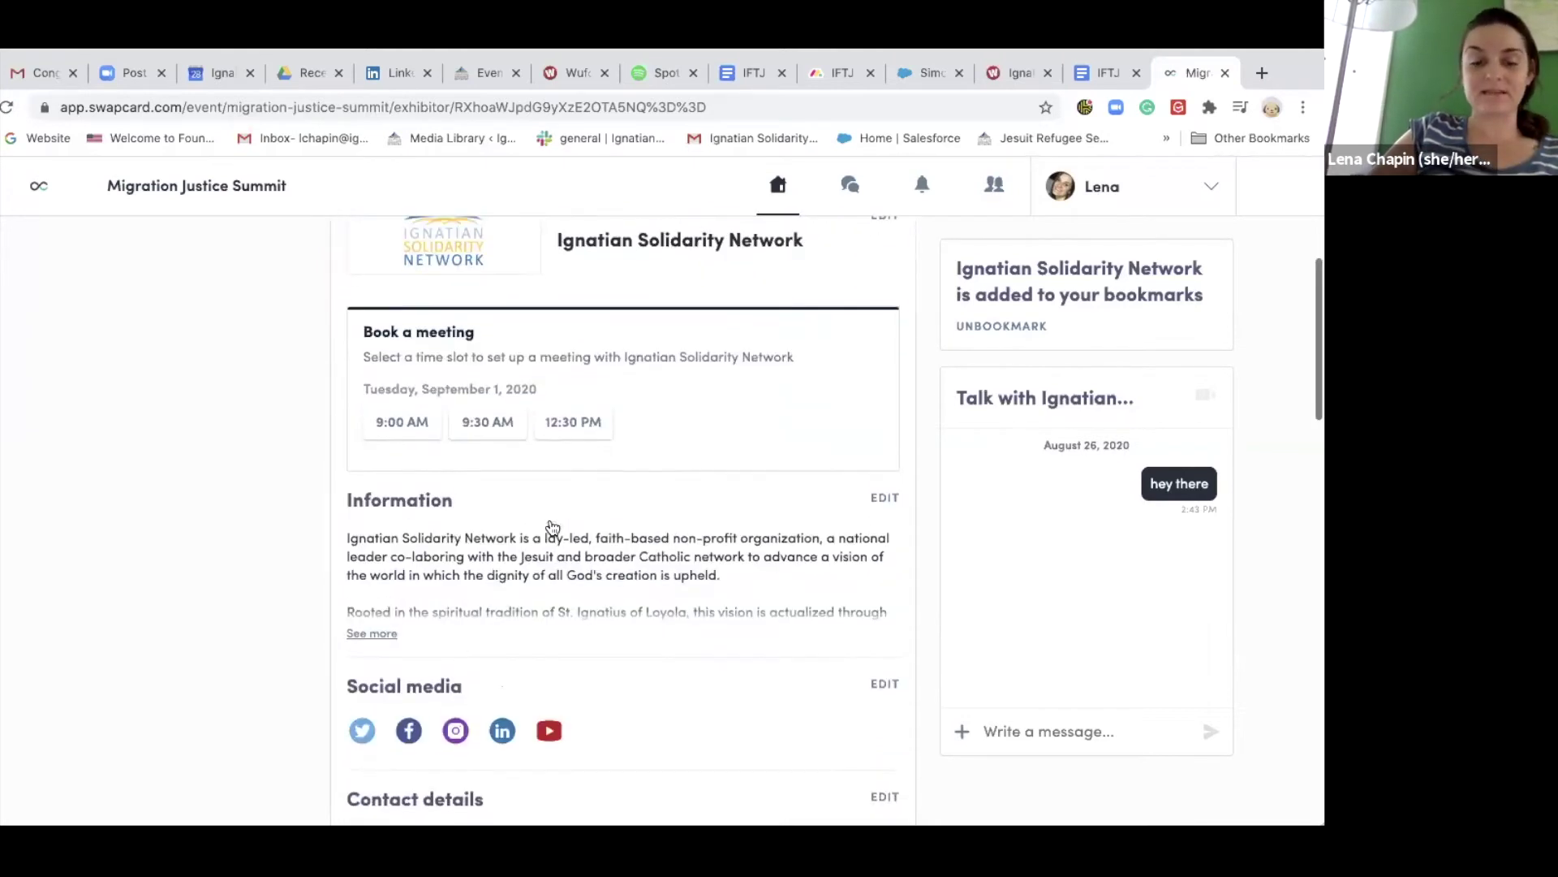
scroll(549, 527, "down", 3)
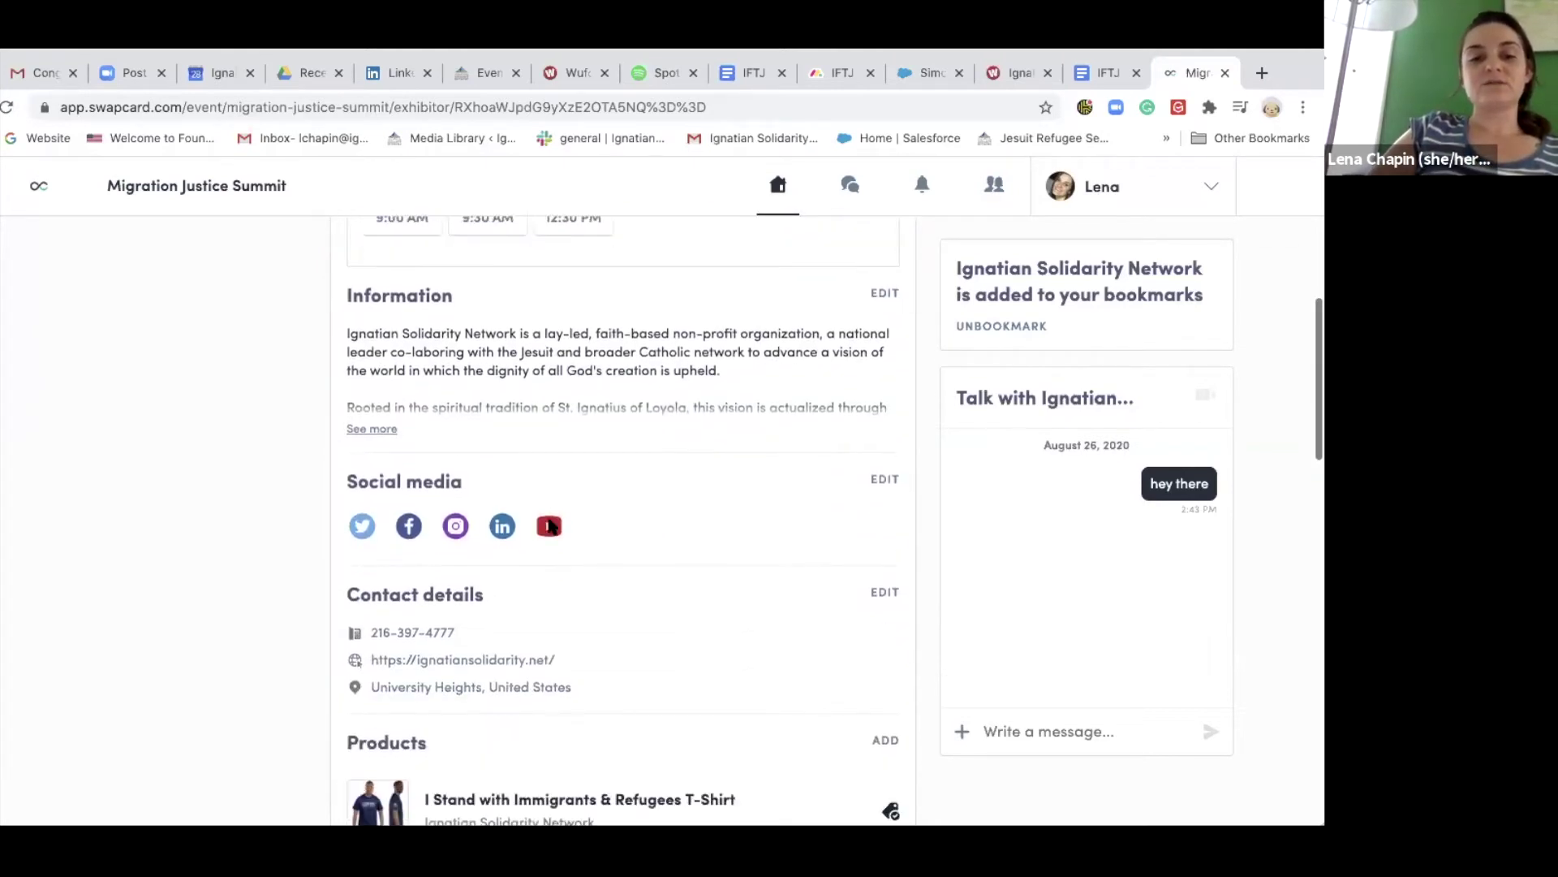
Review the exhibitor's products, internship and job opportunities, and the Migration Justice Summit Introduction session
scroll(552, 527, "down", 1)
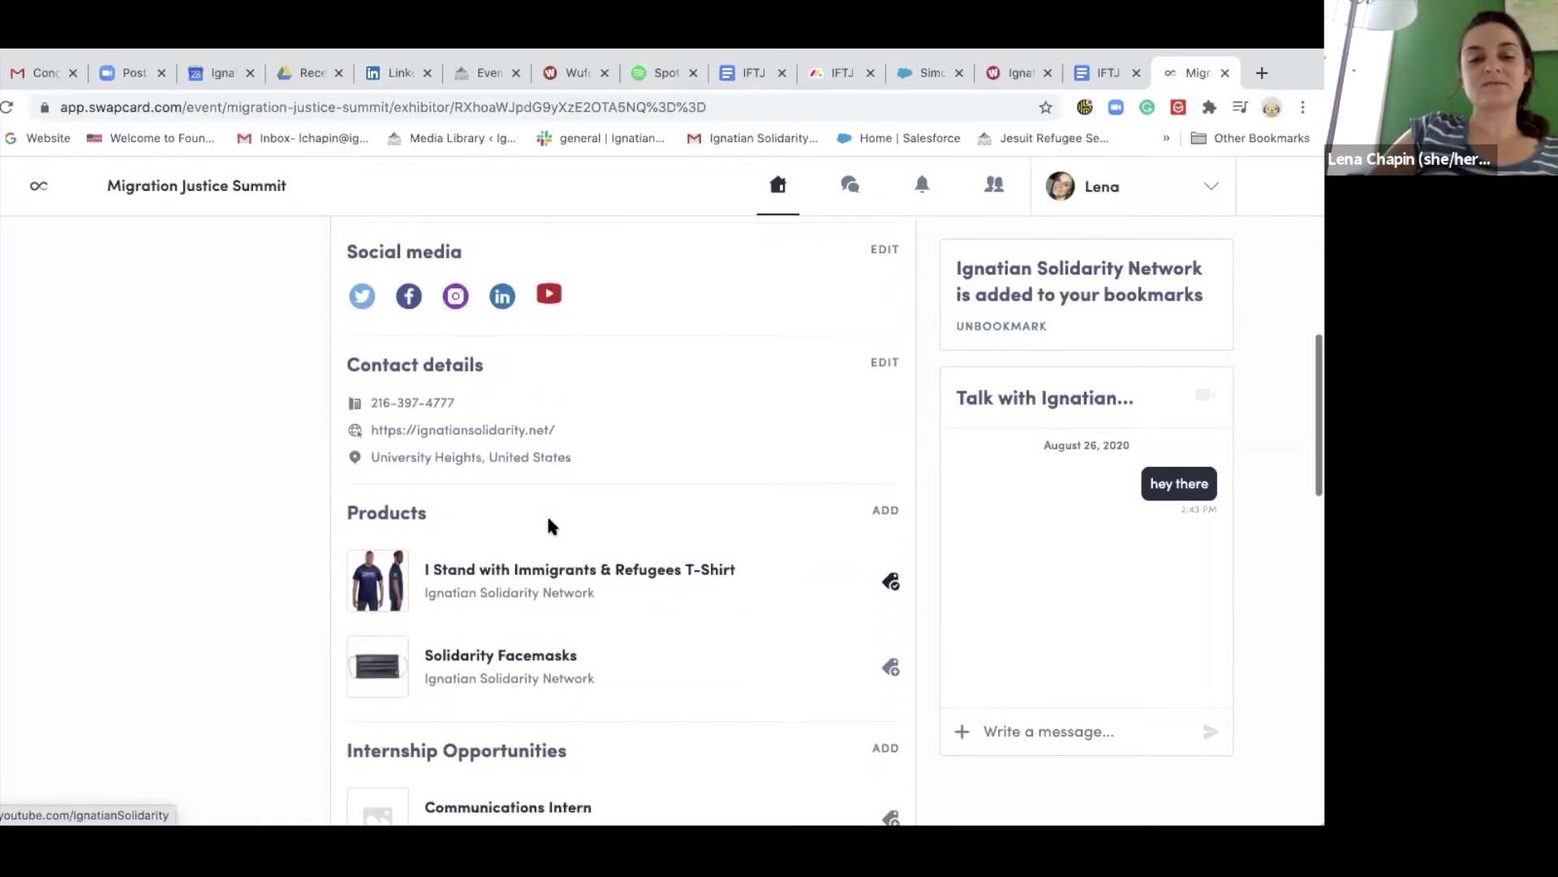
scroll(549, 523, "down", 1)
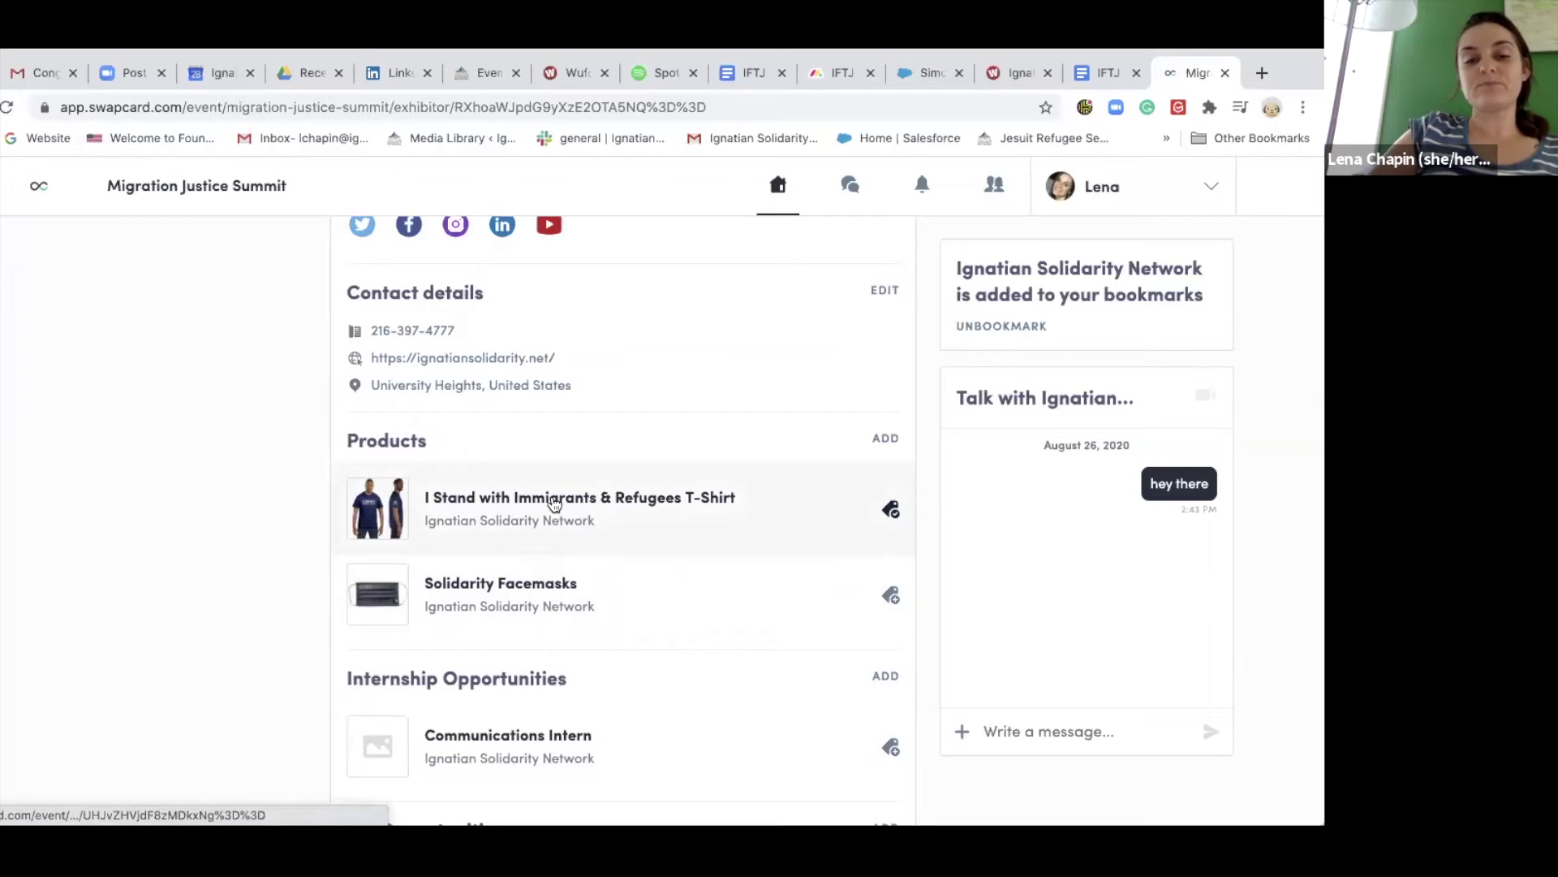
scroll(554, 500, "down", 1)
scroll(553, 502, "down", 4)
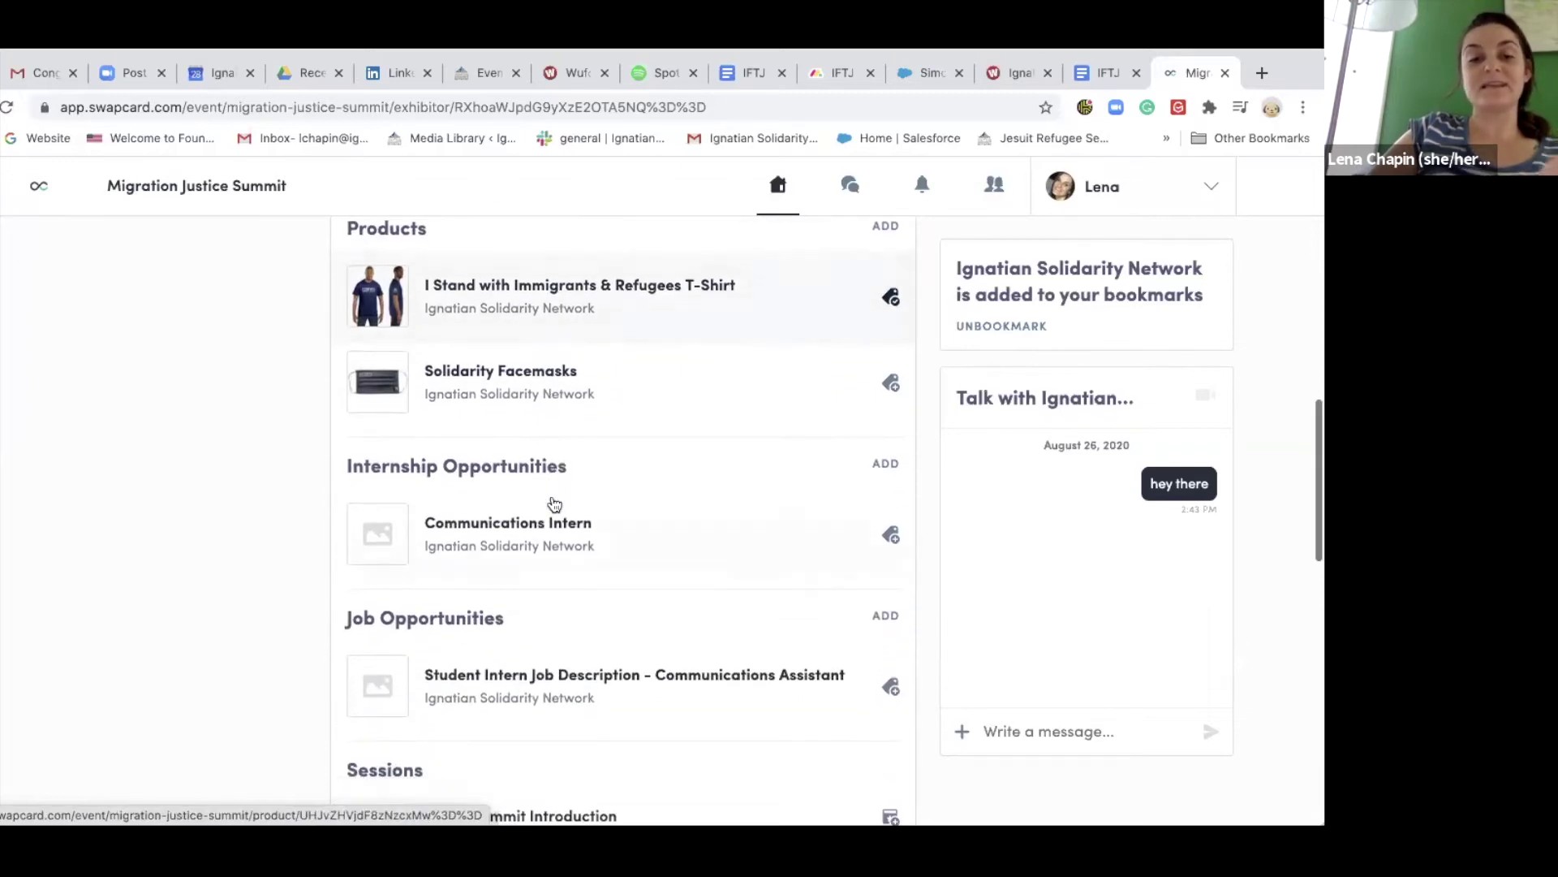
scroll(553, 503, "down", 3)
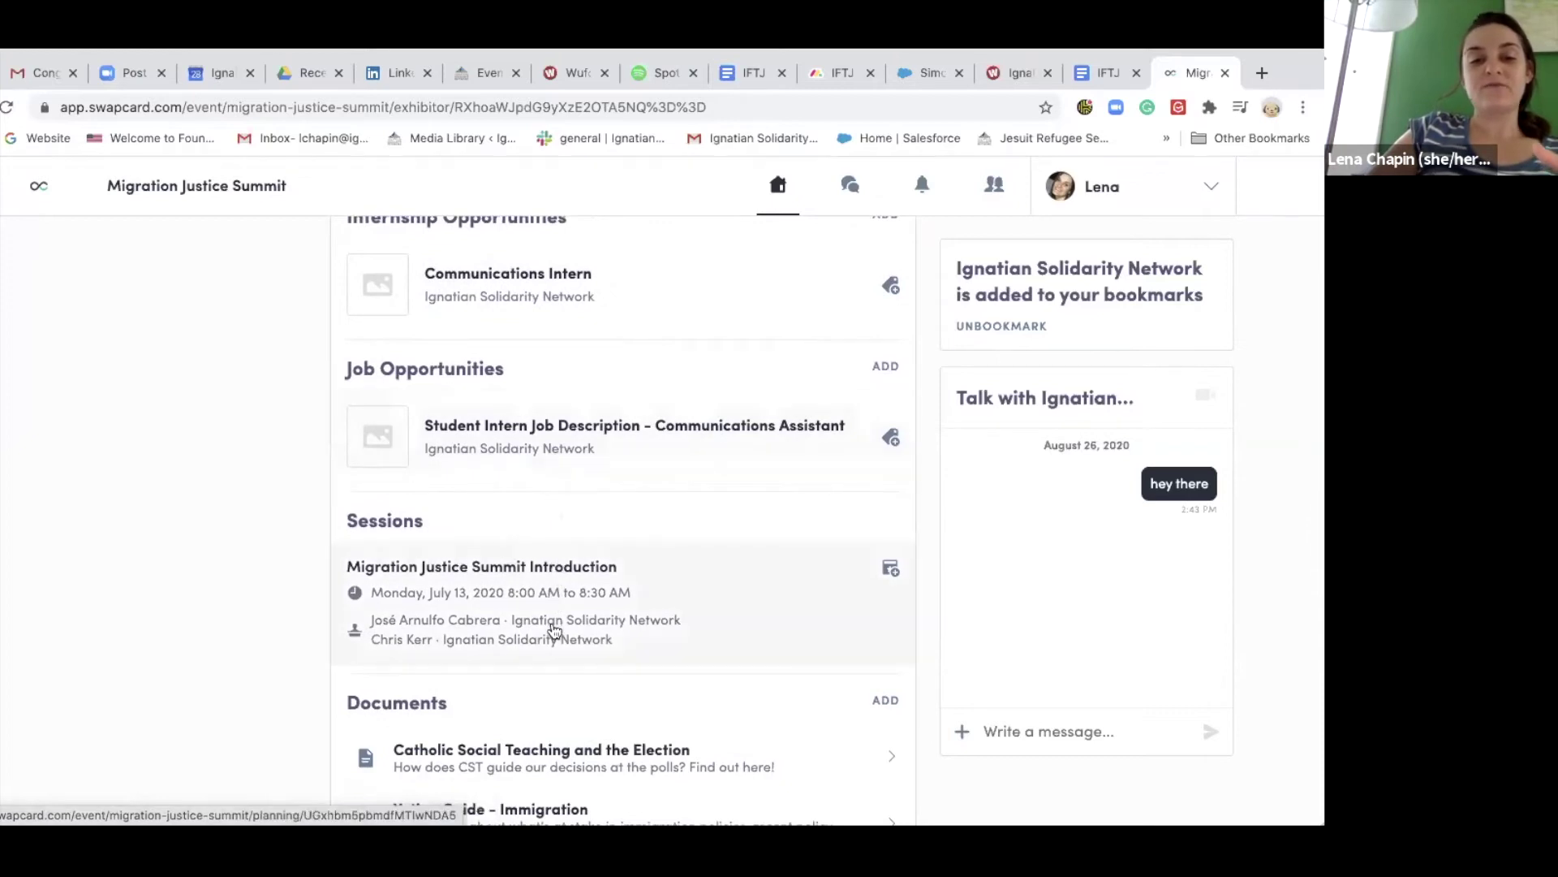
scroll(554, 629, "down", 1)
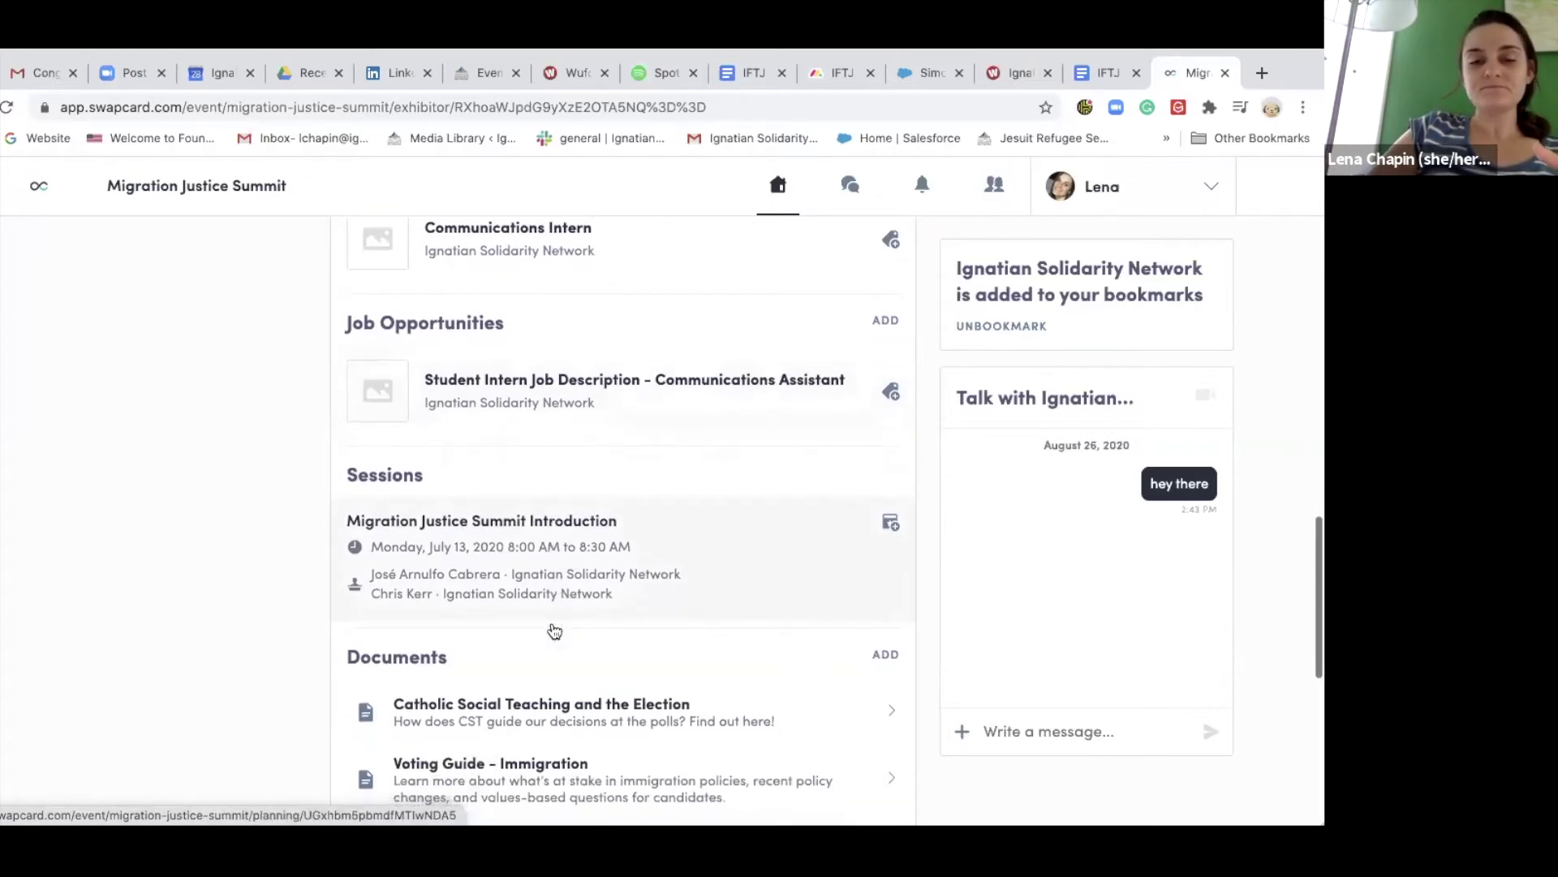
scroll(553, 629, "down", 1)
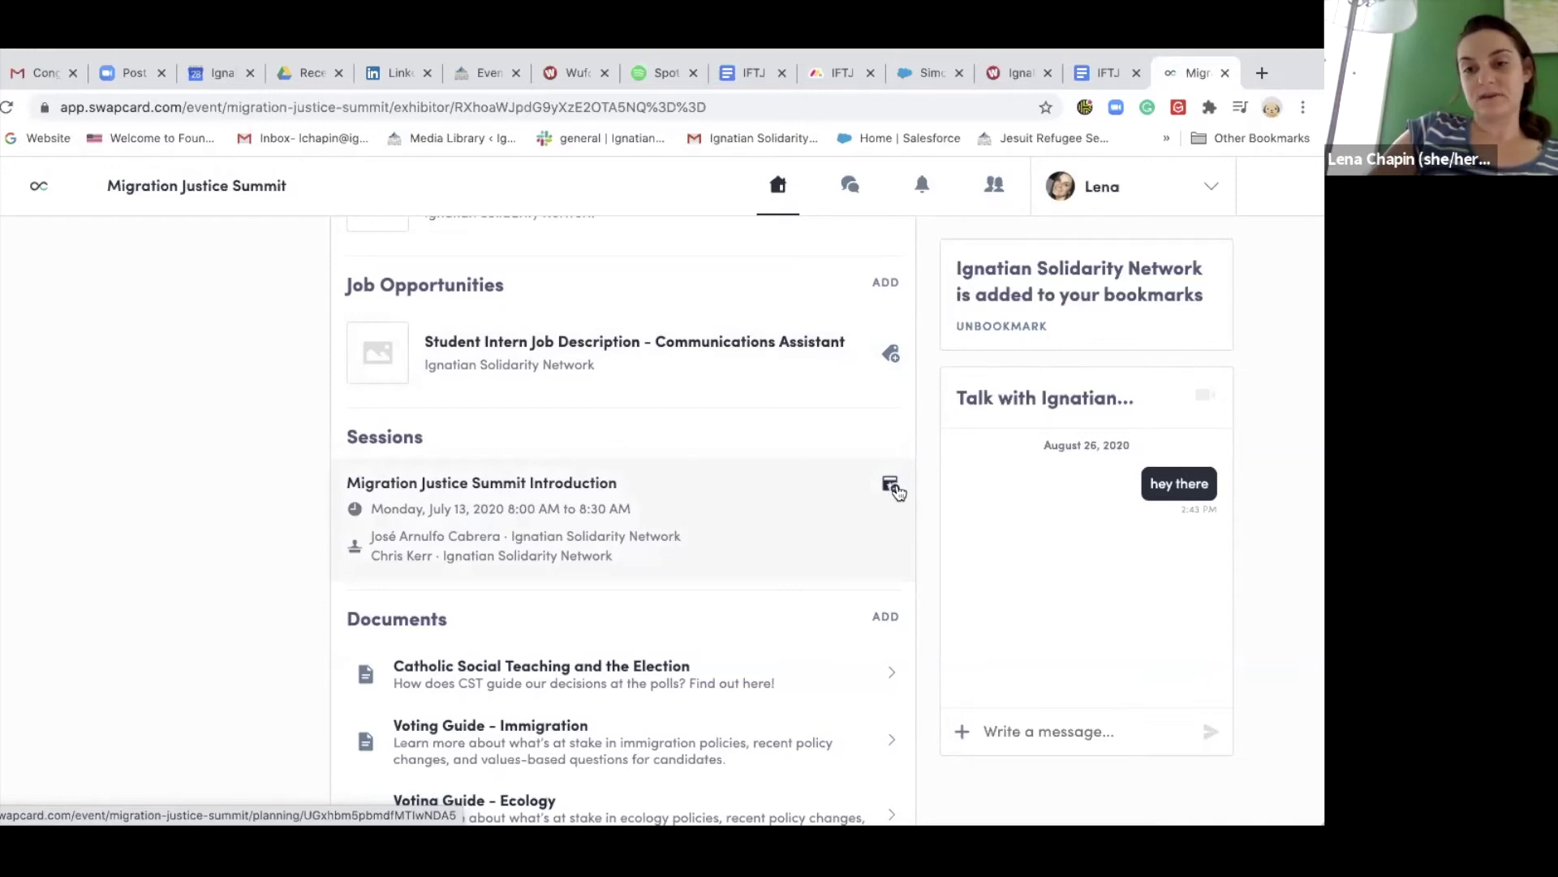
Review the exhibitor's documents, from Catholic Social Teaching and the Election to Advocacy 101, and open the full team list
scroll(896, 491, "down", 3)
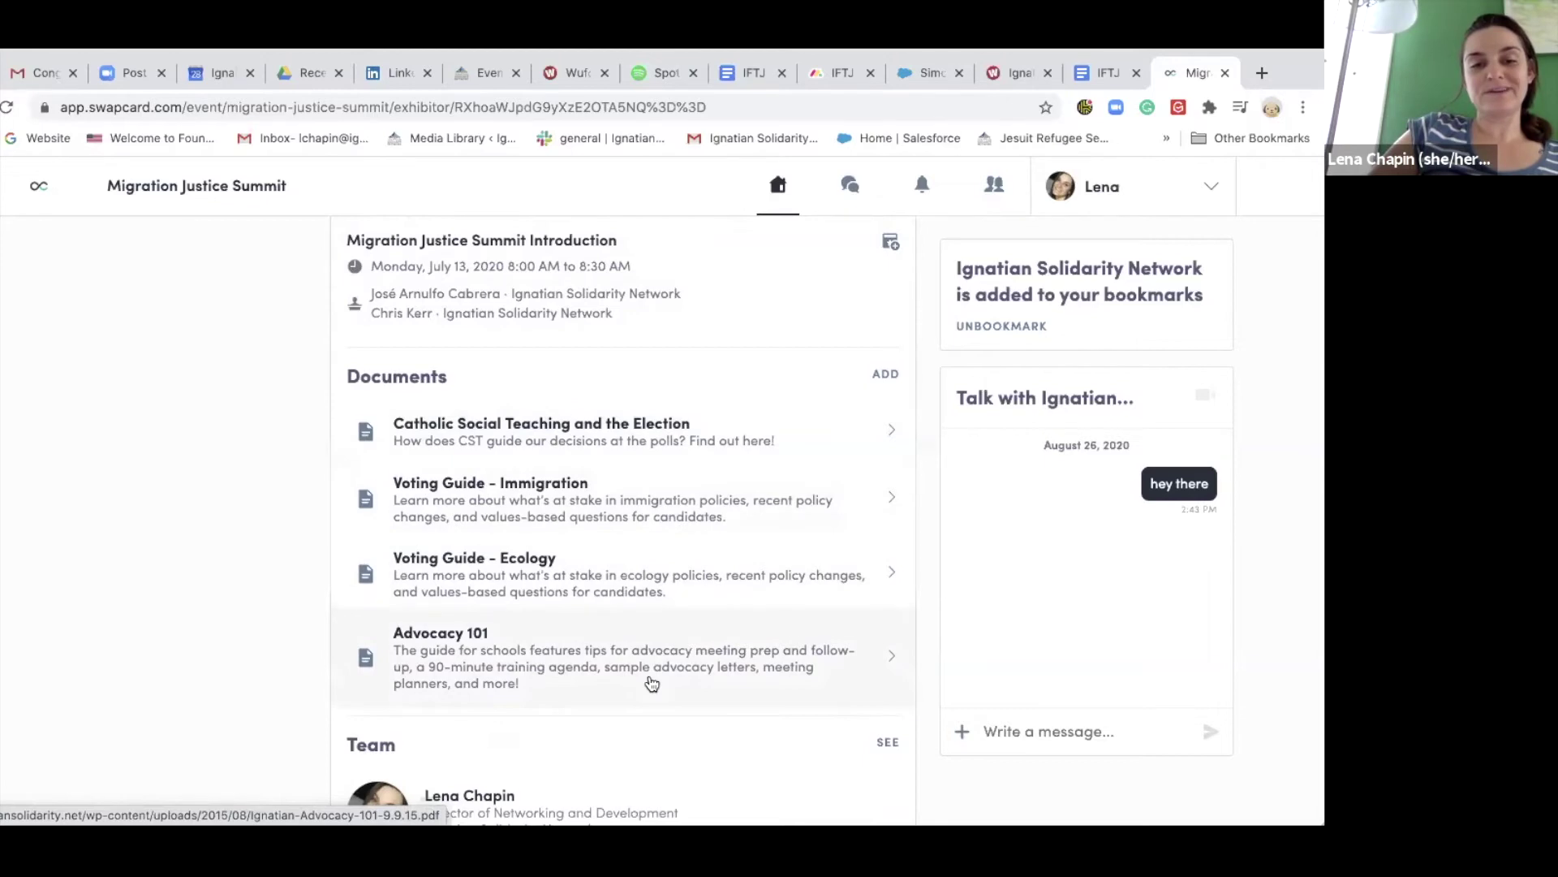
scroll(652, 684, "down", 1)
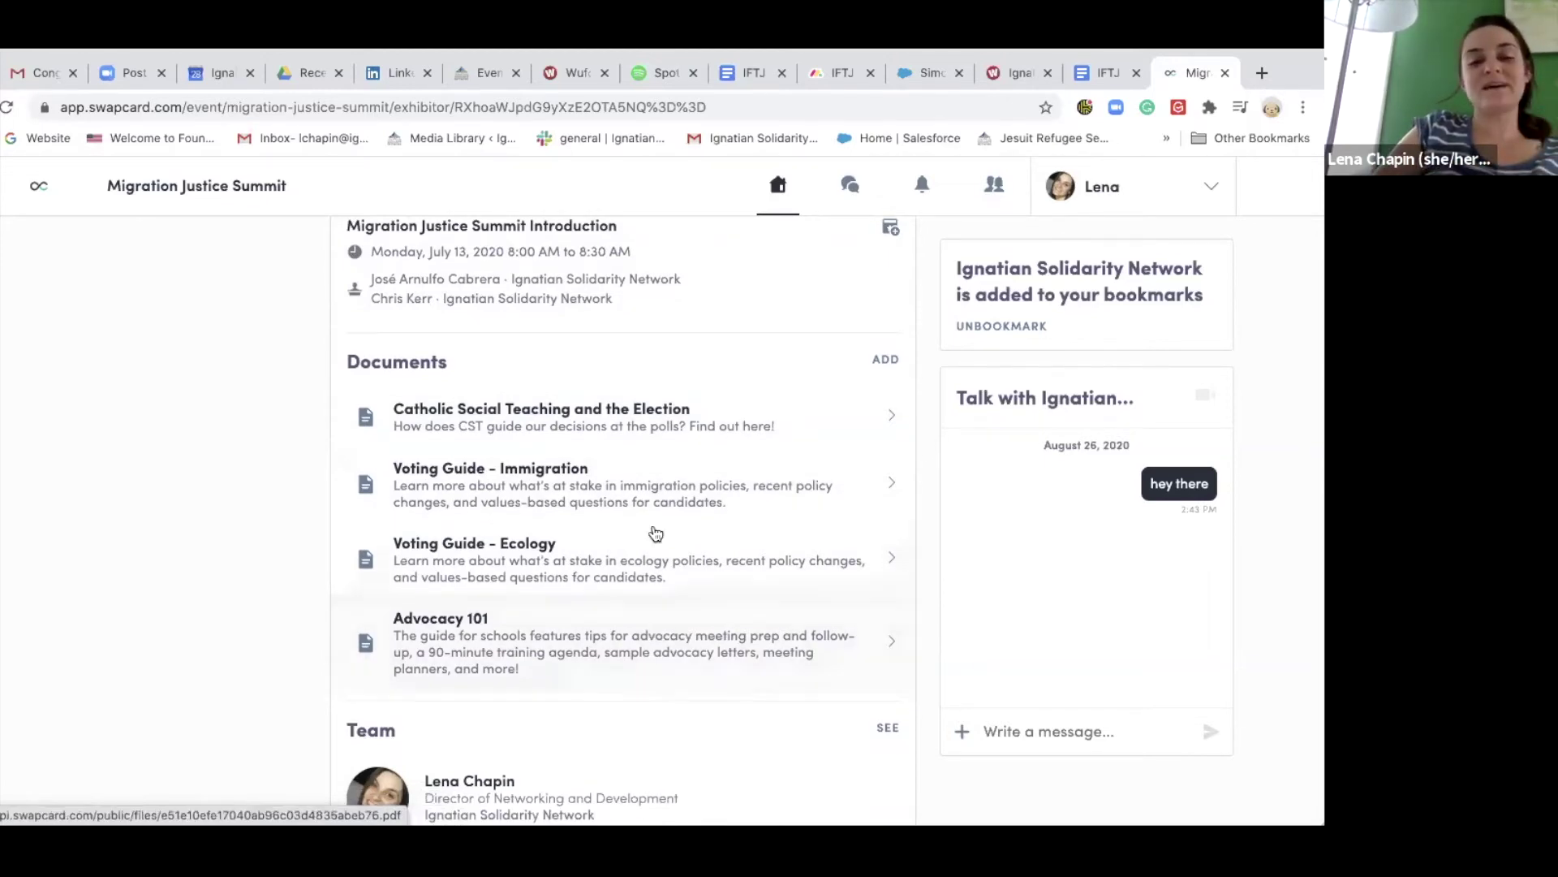
scroll(656, 533, "up", 1)
scroll(656, 533, "down", 2)
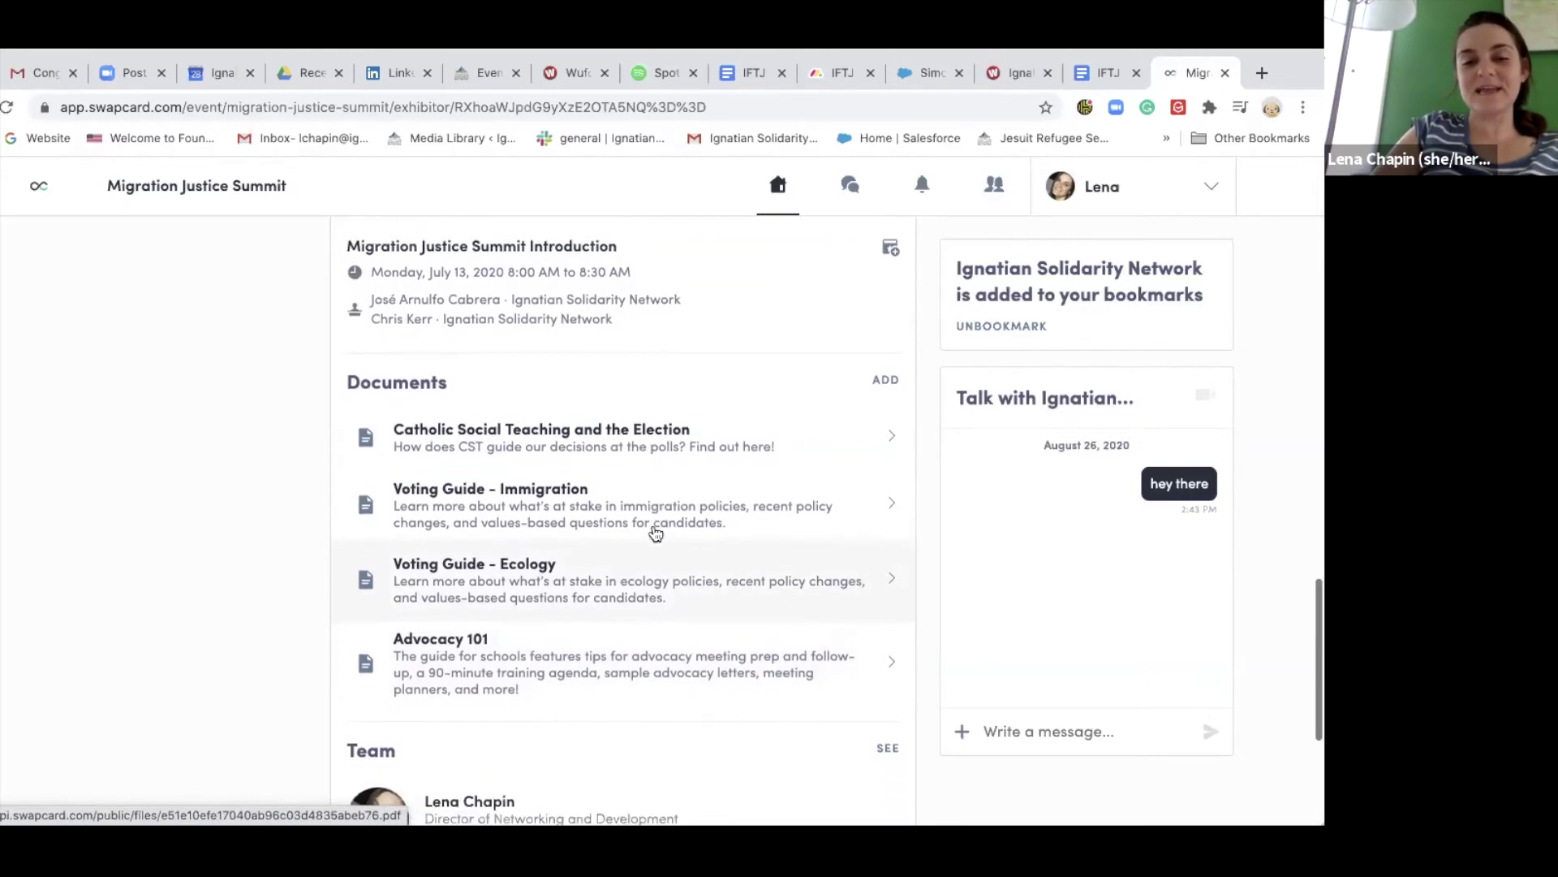
scroll(656, 533, "down", 2)
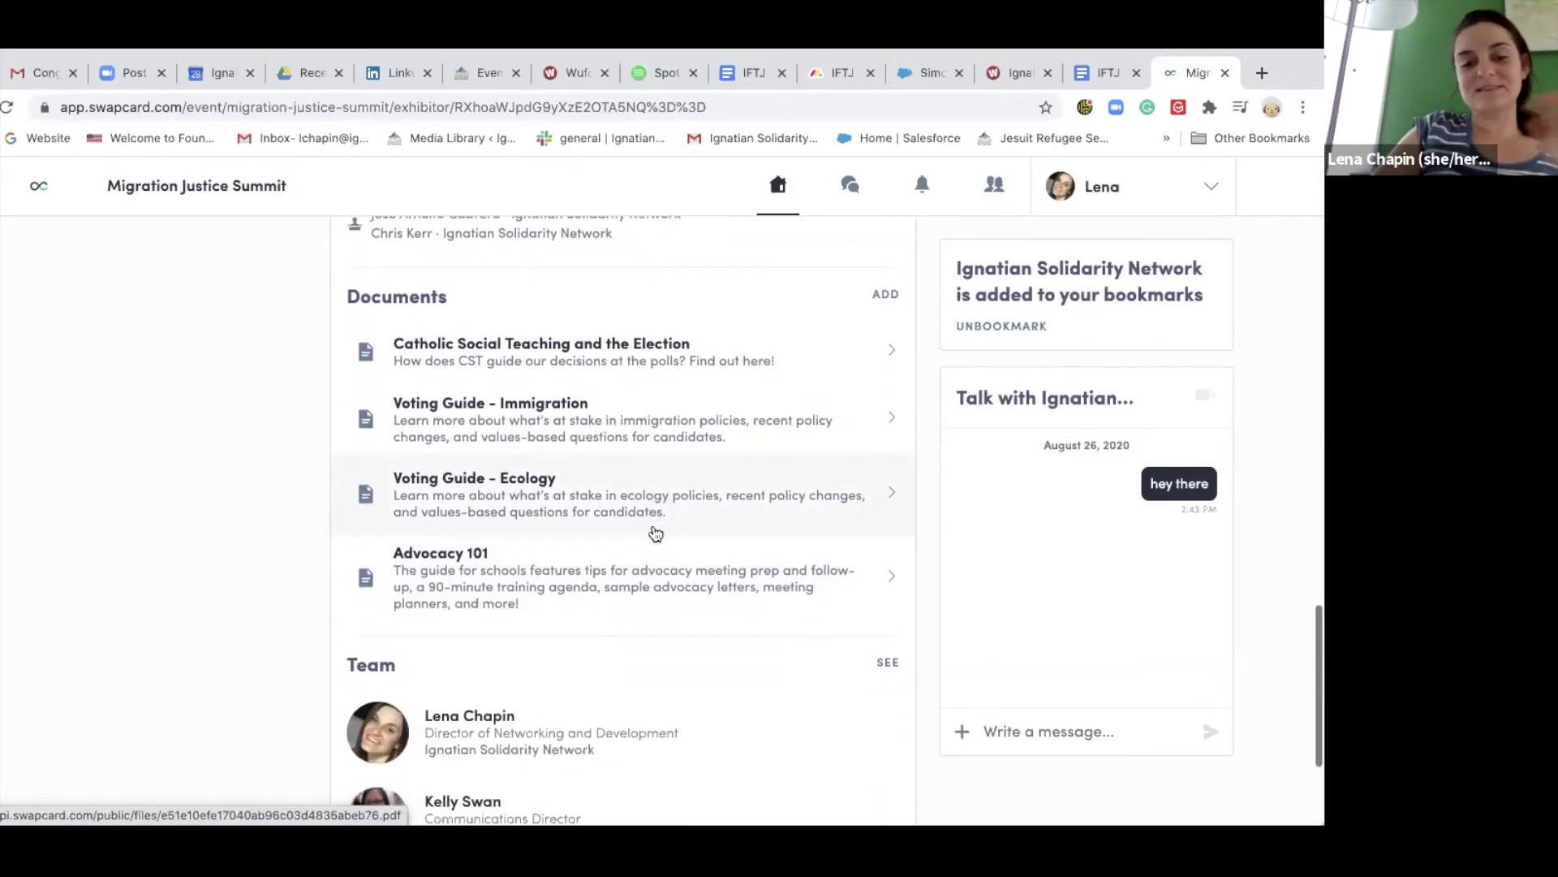
scroll(656, 533, "down", 3)
scroll(654, 533, "down", 5)
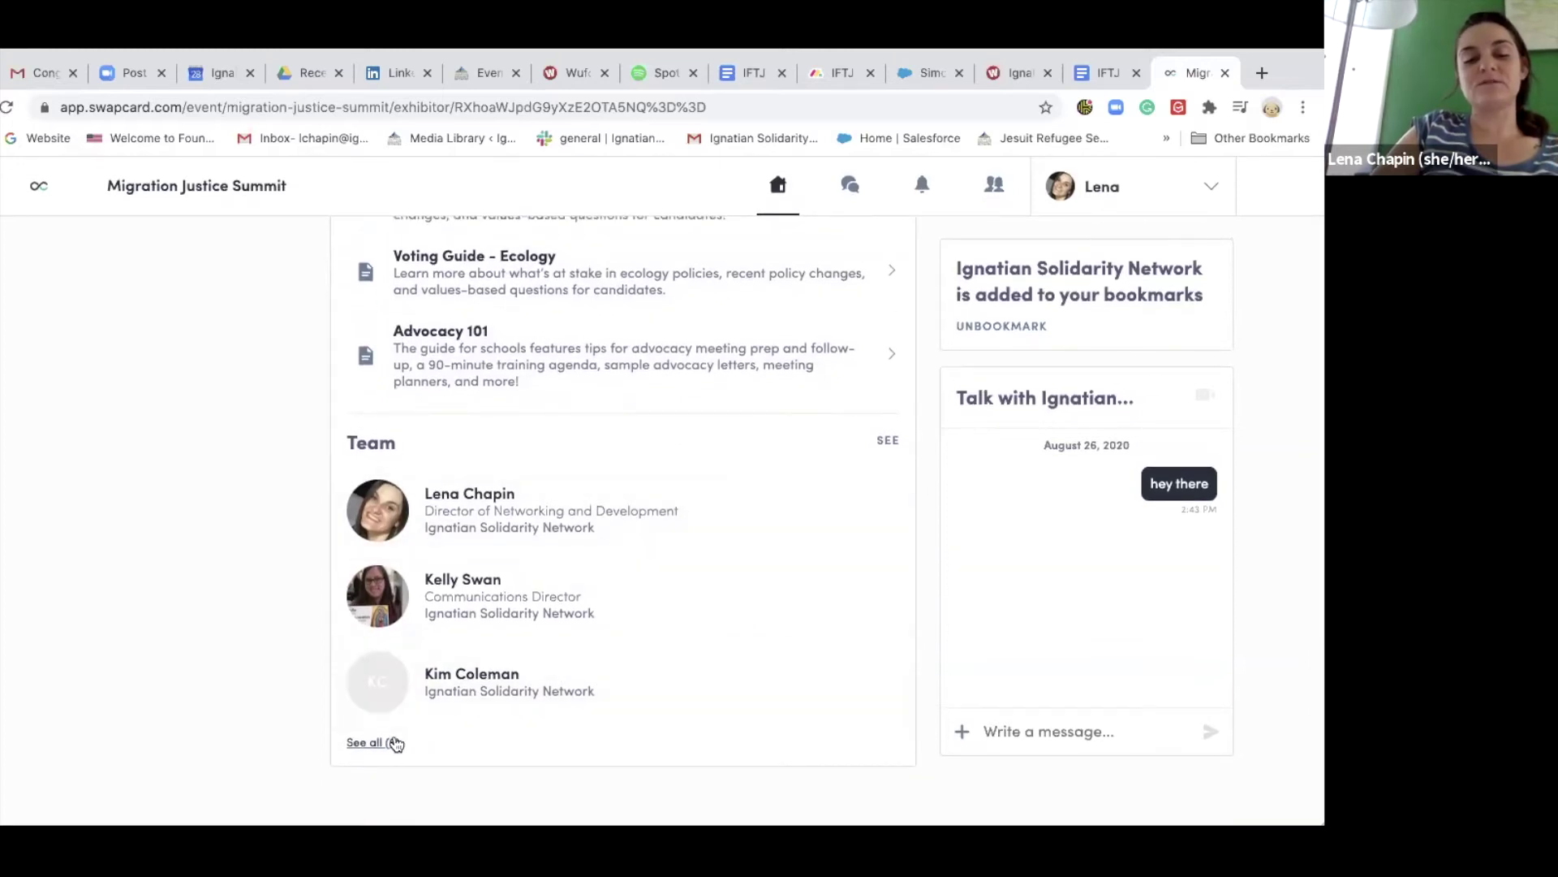
left_click(393, 741)
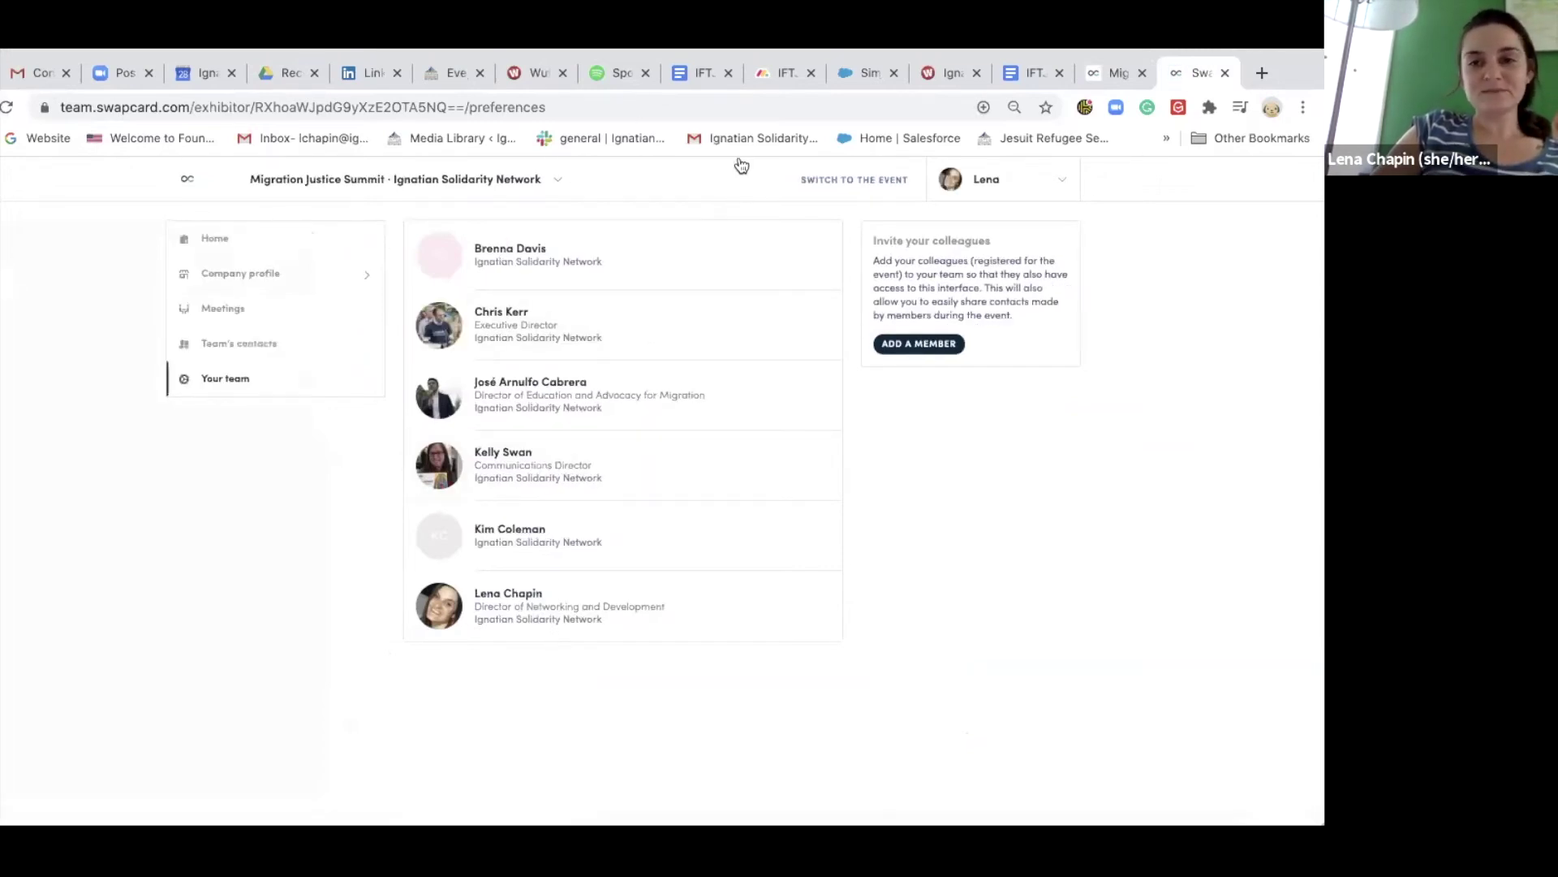
Switch back to the event's Ignatian Solidarity Network exhibitor page and open its team view again from the Team section
left_click(811, 182)
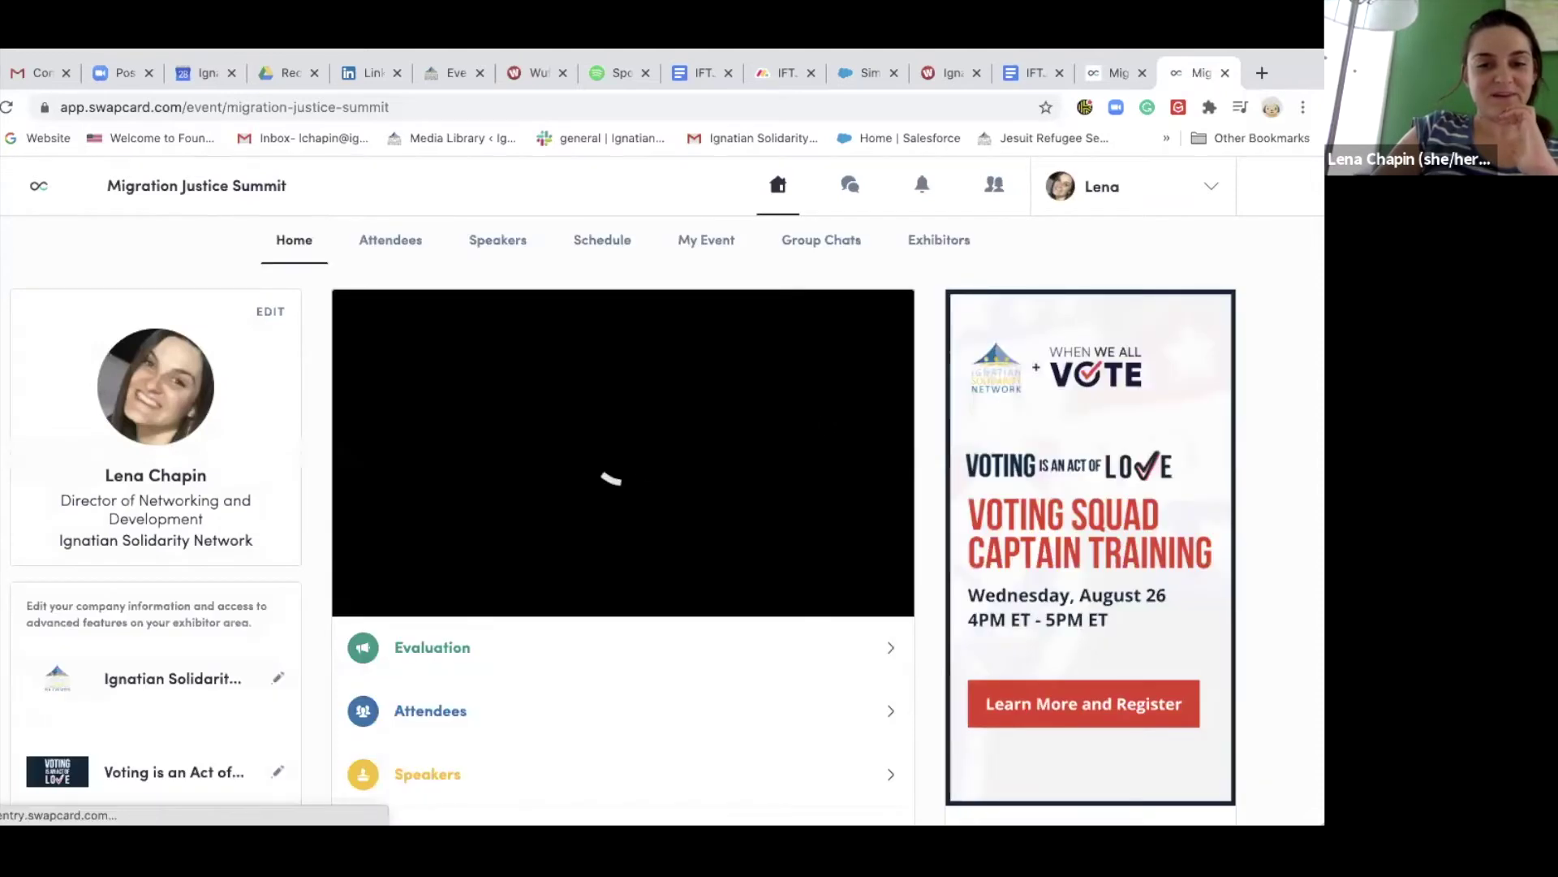
left_click(942, 226)
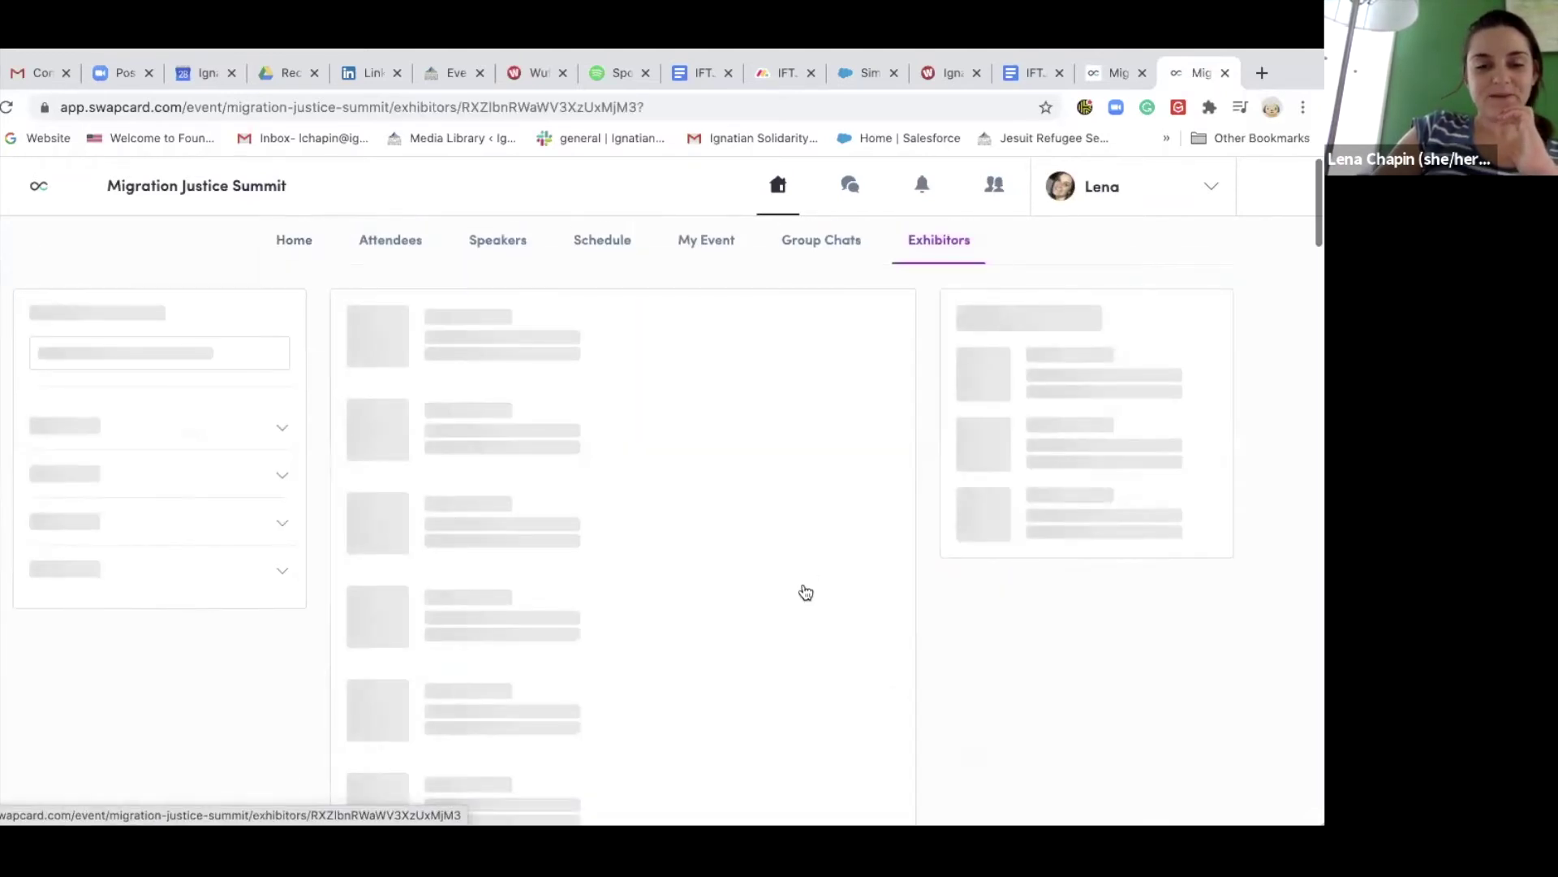
left_click(627, 527)
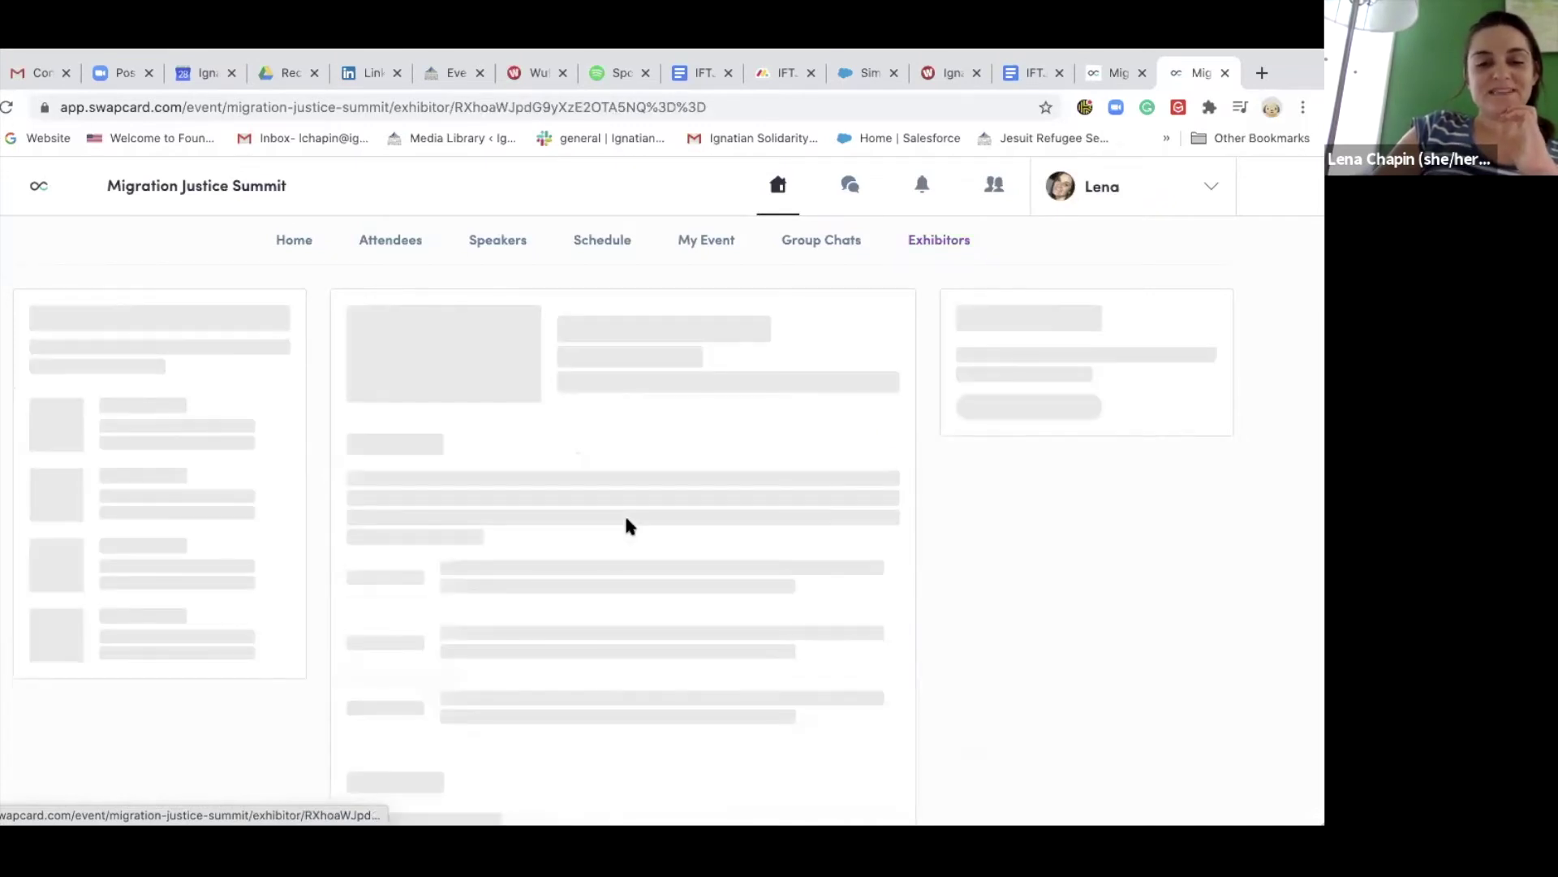
scroll(627, 525, "down", 15)
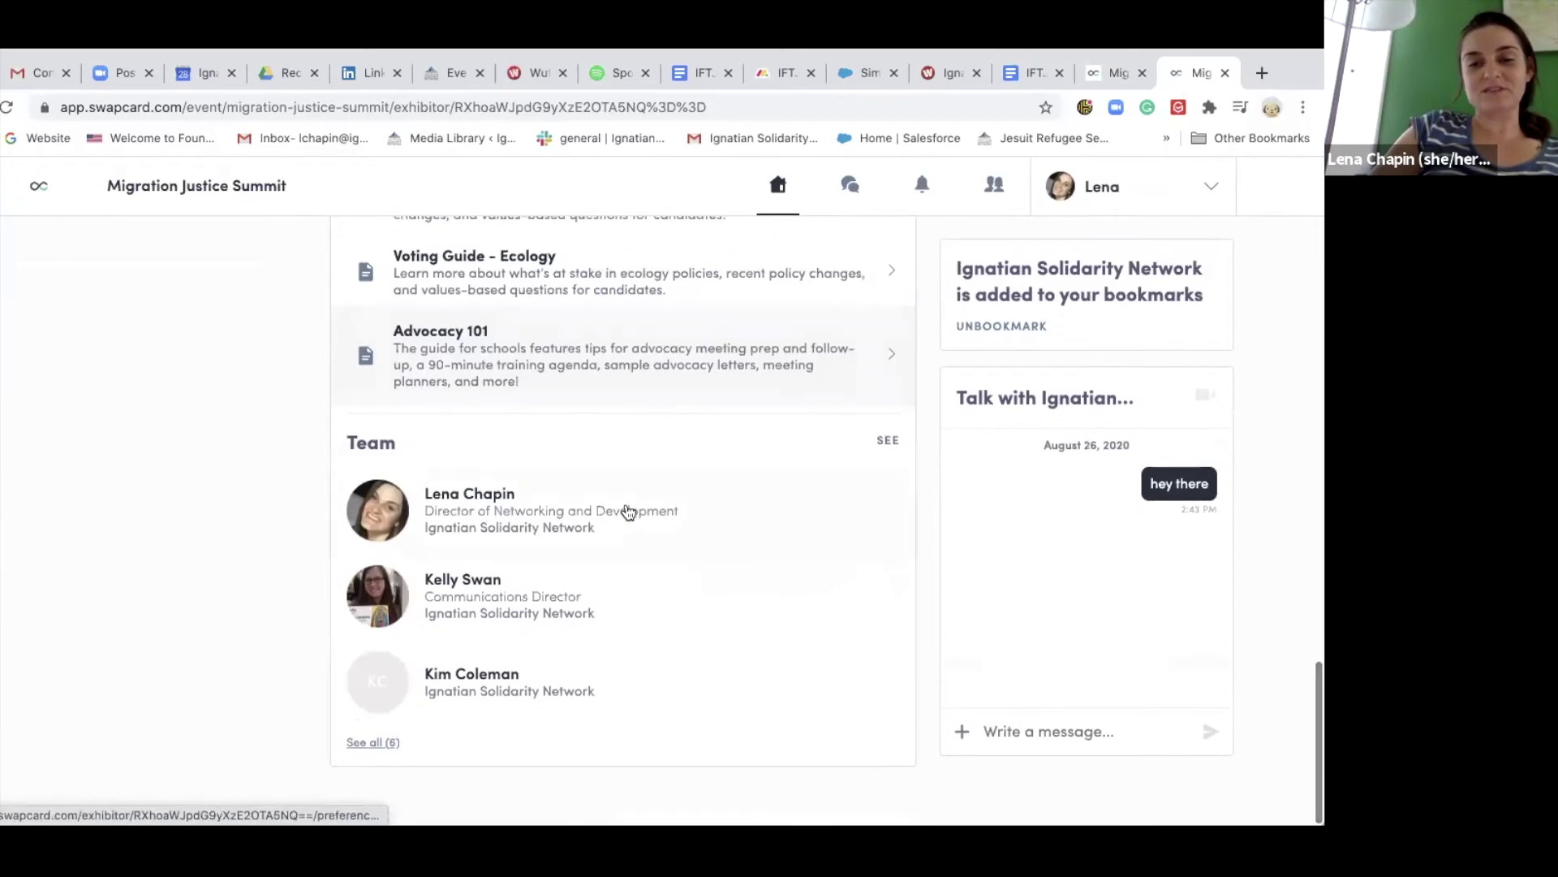
left_click(886, 442)
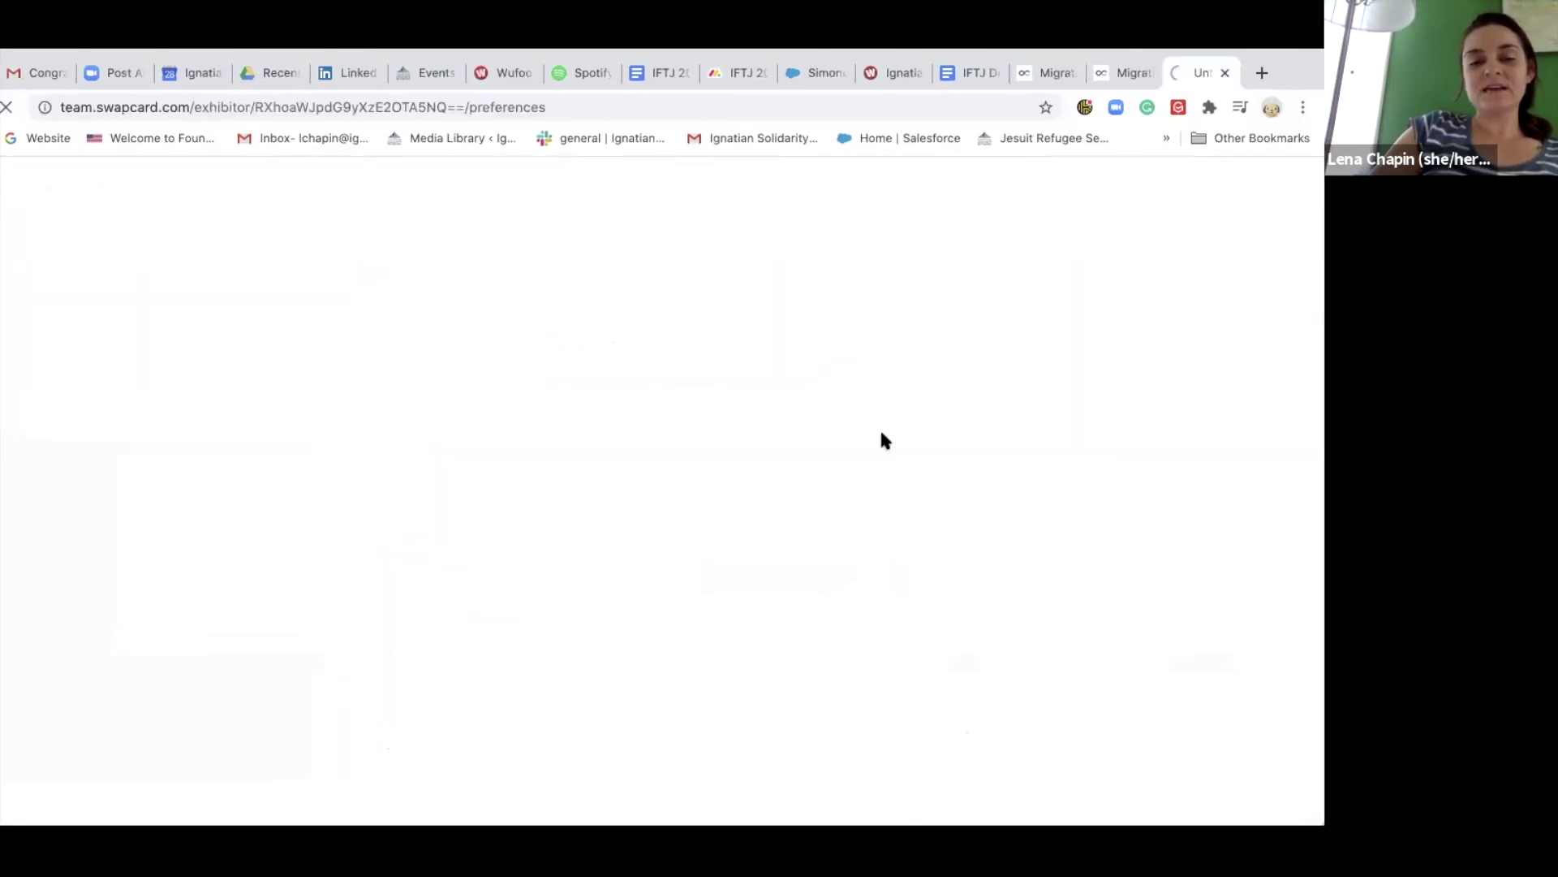